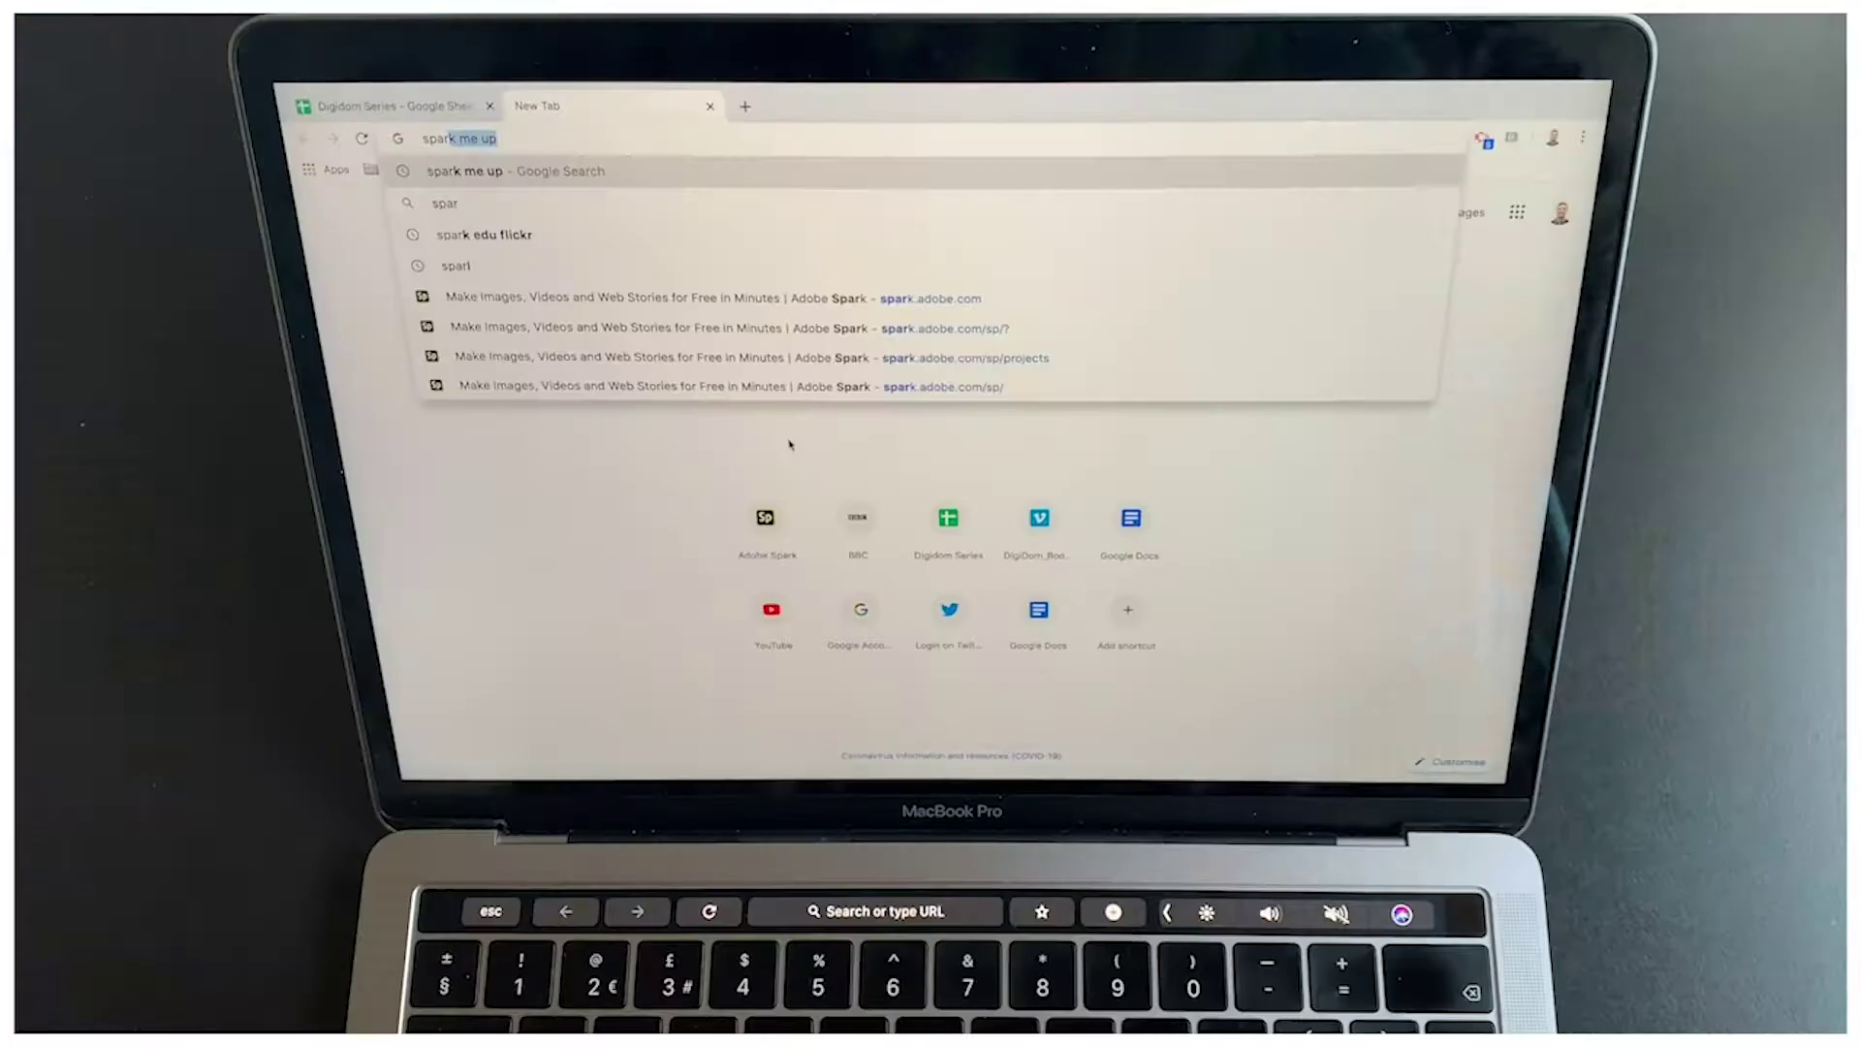
- Go to spark.adobe.com in the browser
{"action": "type", "text": ".adobe.c"}
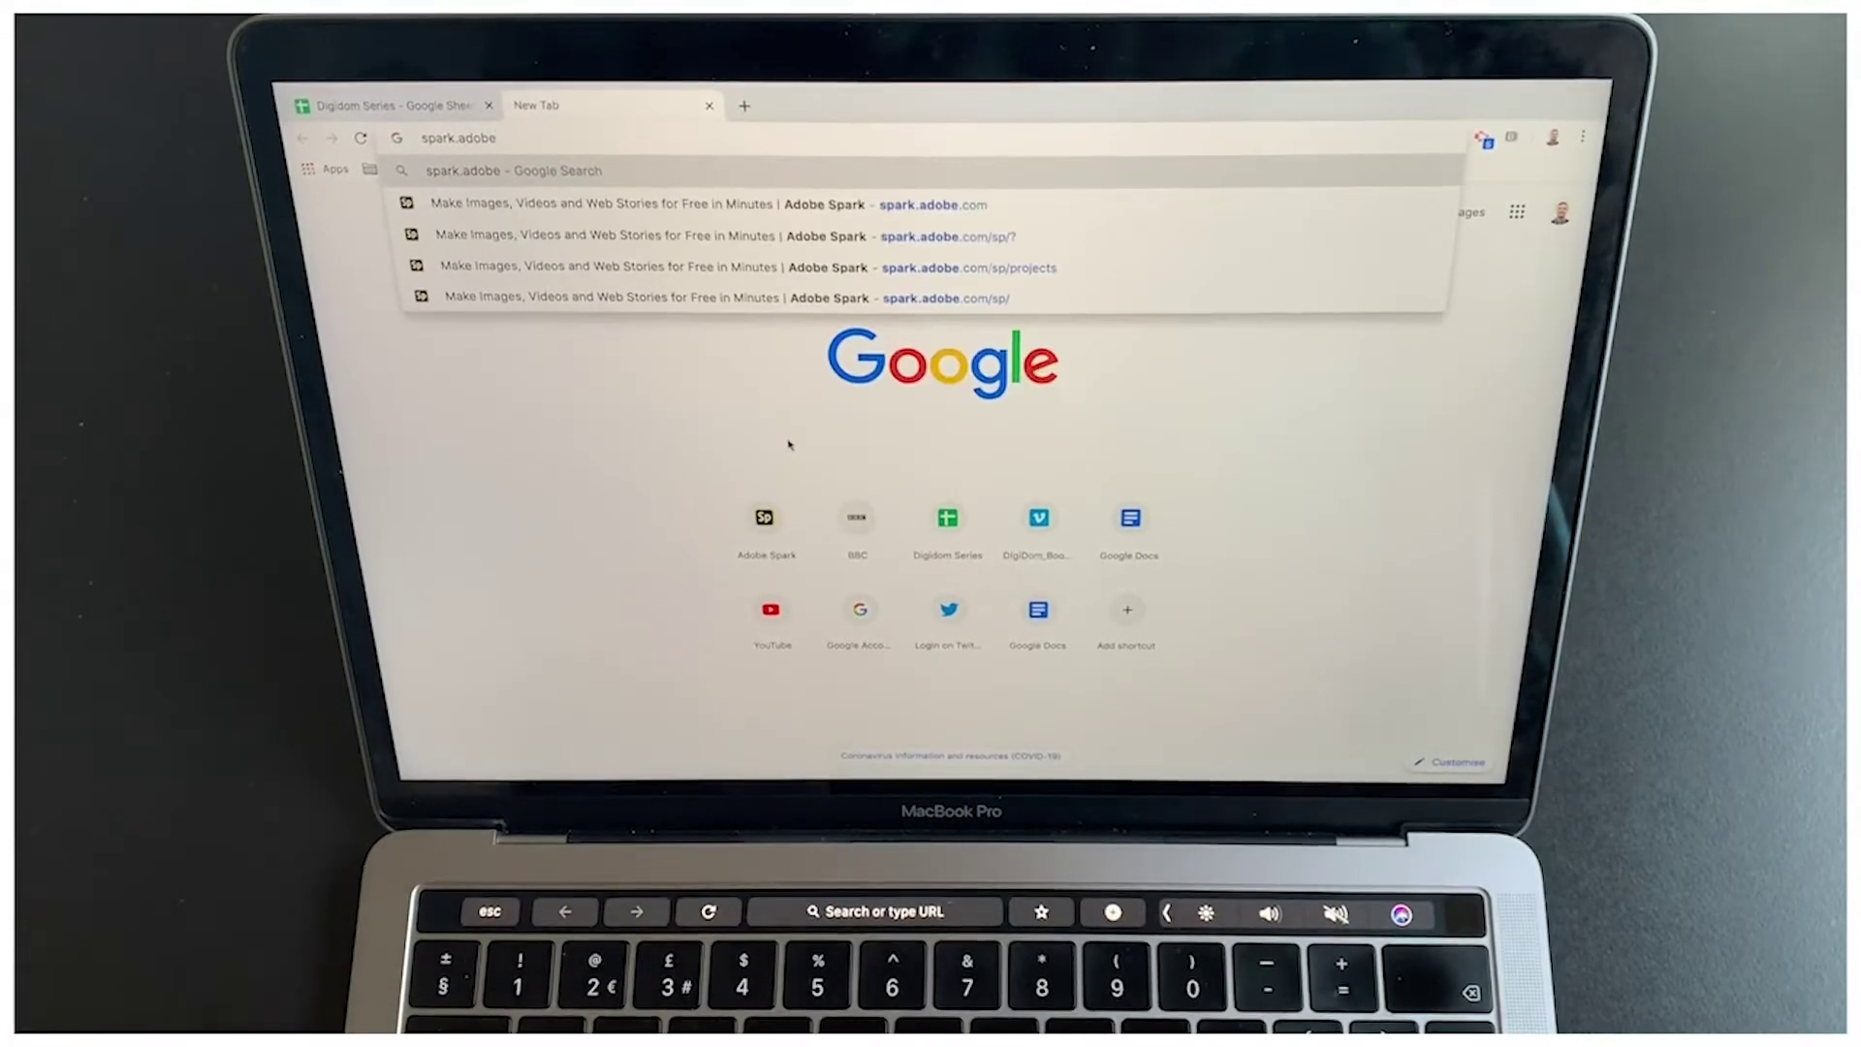
{"action": "type", "text": "om"}
{"action": "key", "text": "Return"}
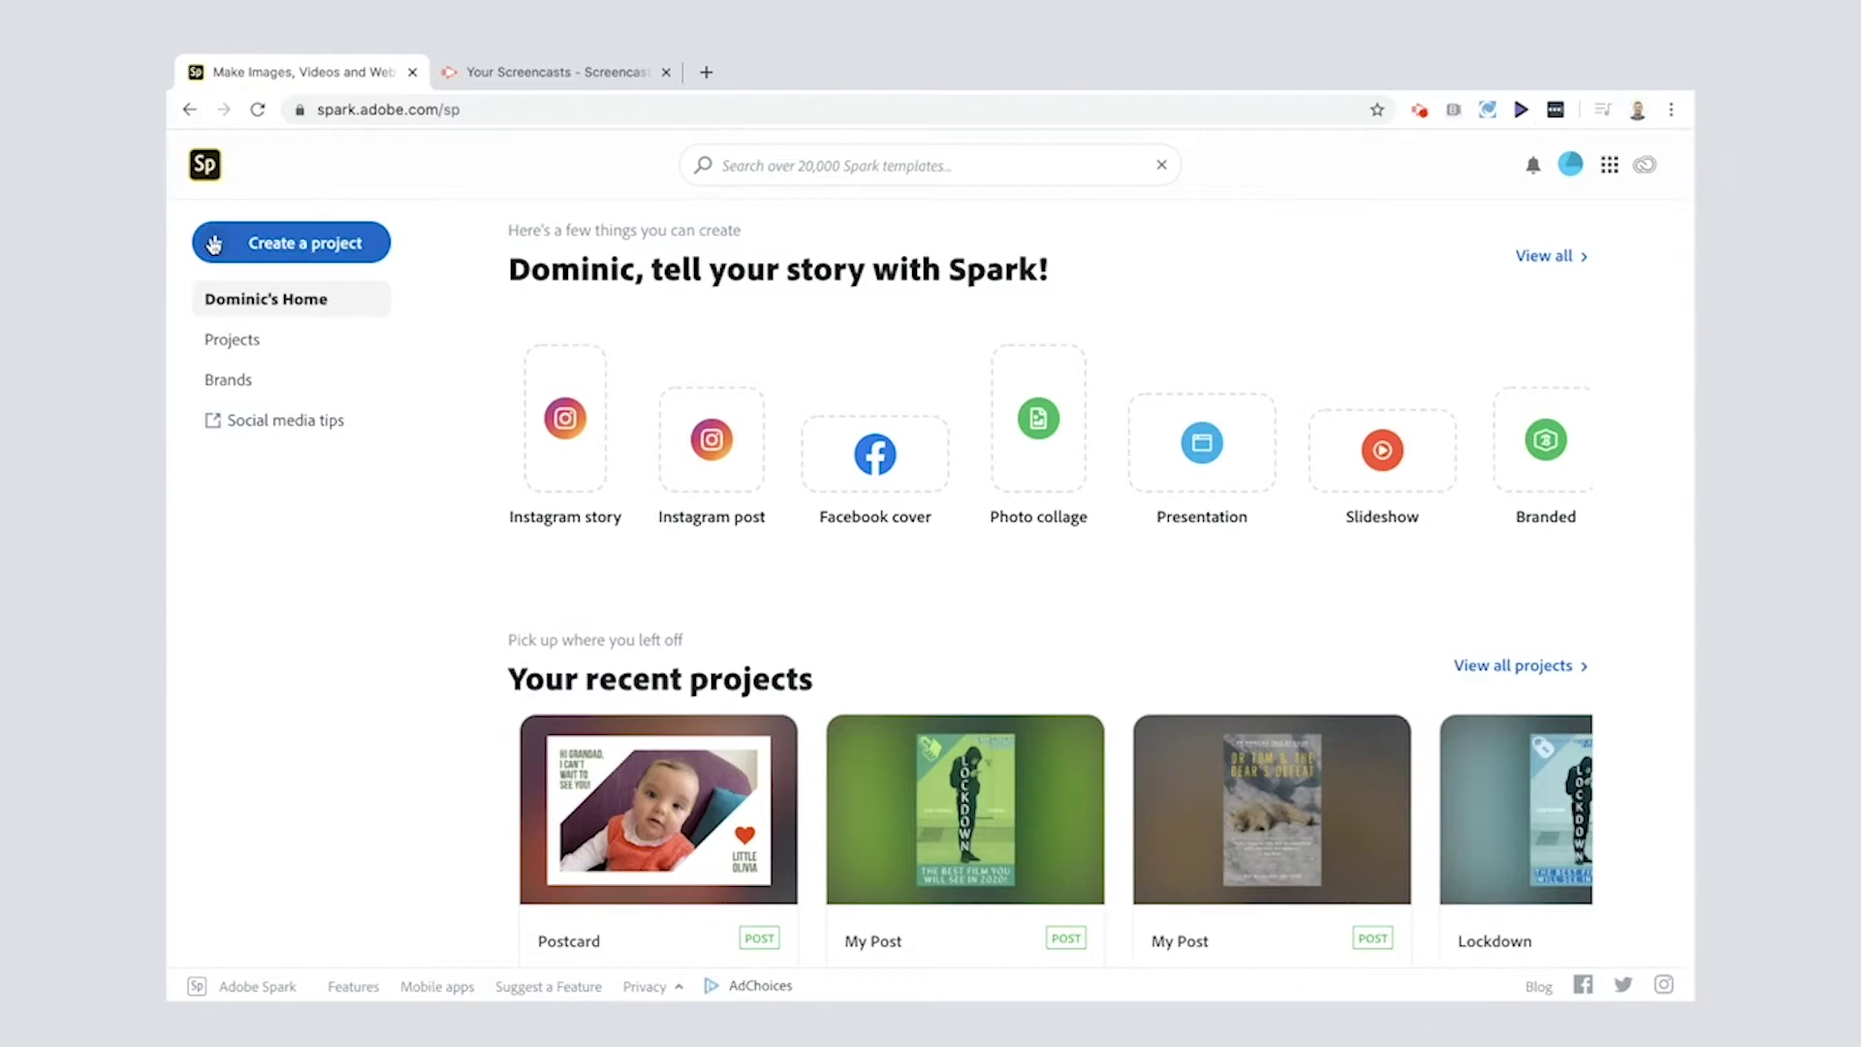
- Search the templates for 'movie' and open the Freezing Pitch poster for editing
{"action": "left_click", "coordinate": [777, 166]}
{"action": "type", "text": "movie"}
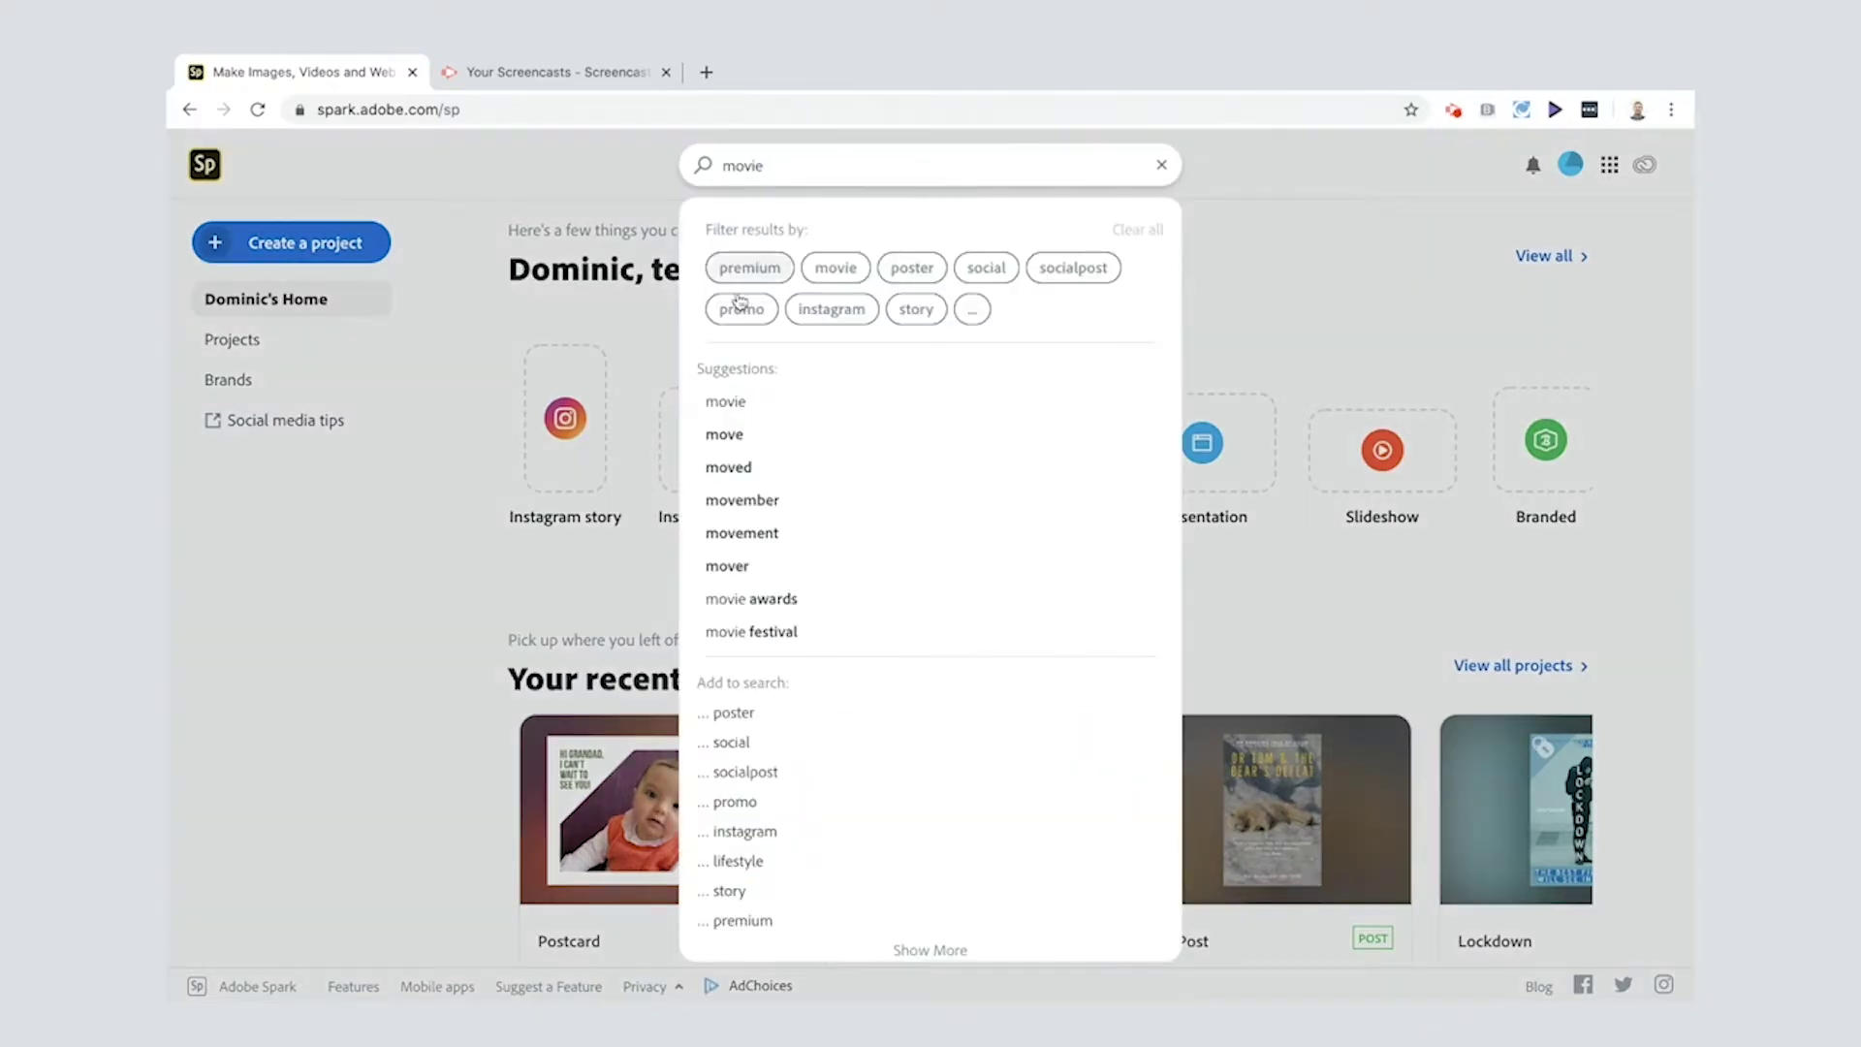
{"action": "left_click", "coordinate": [728, 403]}
{"action": "scroll", "coordinate": [741, 579], "scroll_direction": "down", "scroll_amount": 6}
{"action": "scroll", "coordinate": [742, 580], "scroll_direction": "down", "scroll_amount": 12}
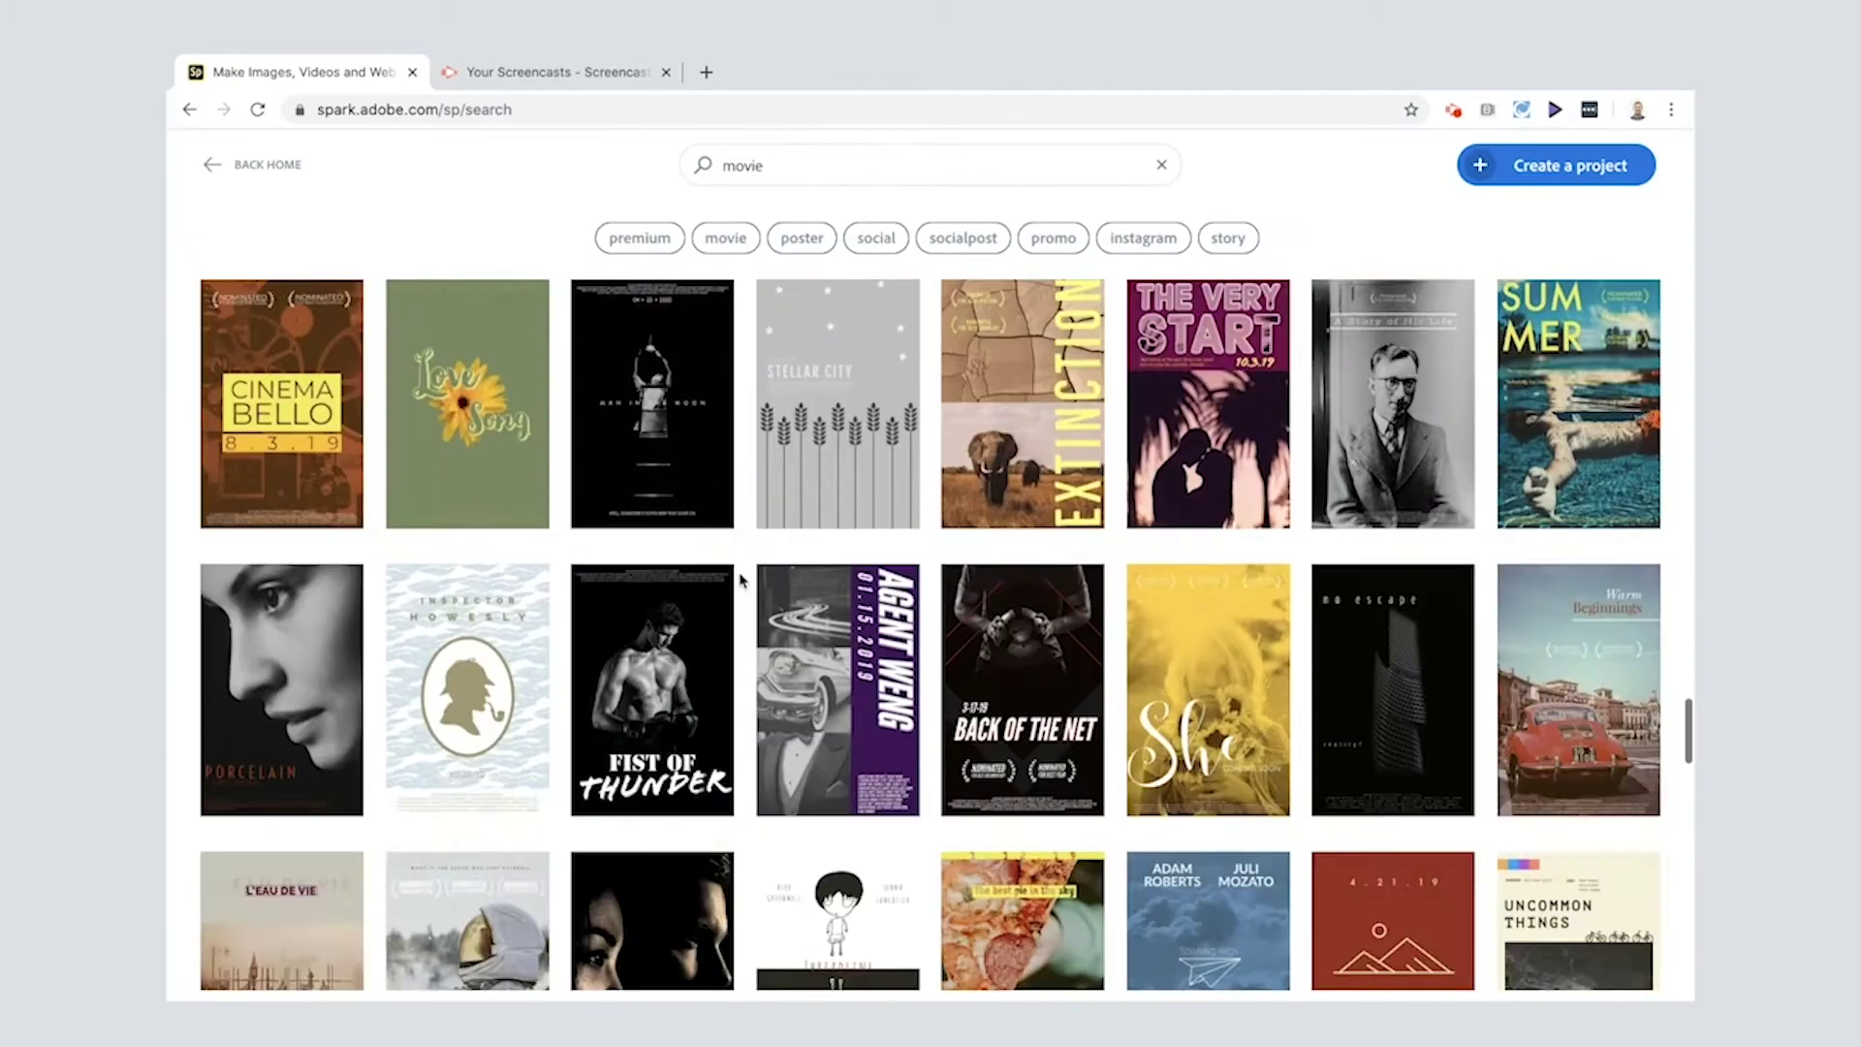
{"action": "scroll", "coordinate": [741, 579], "scroll_direction": "up", "scroll_amount": 2}
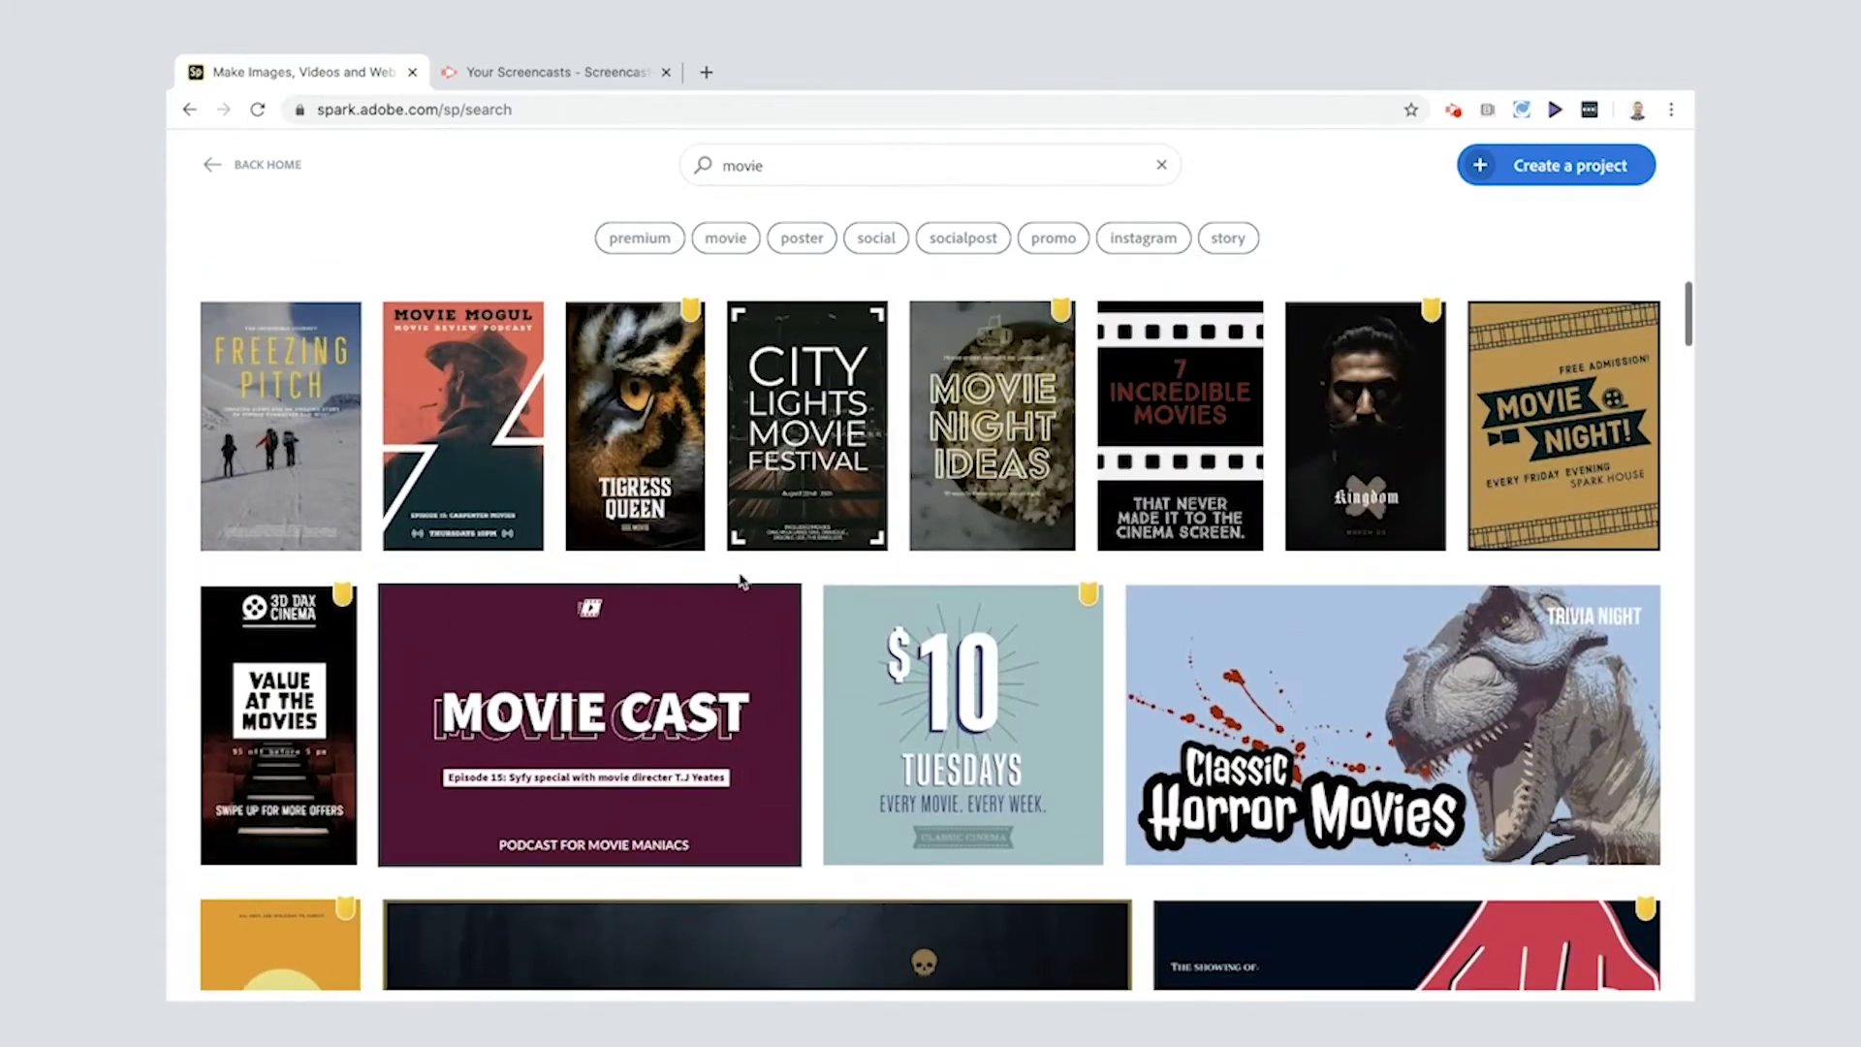
{"action": "left_click", "coordinate": [296, 439]}
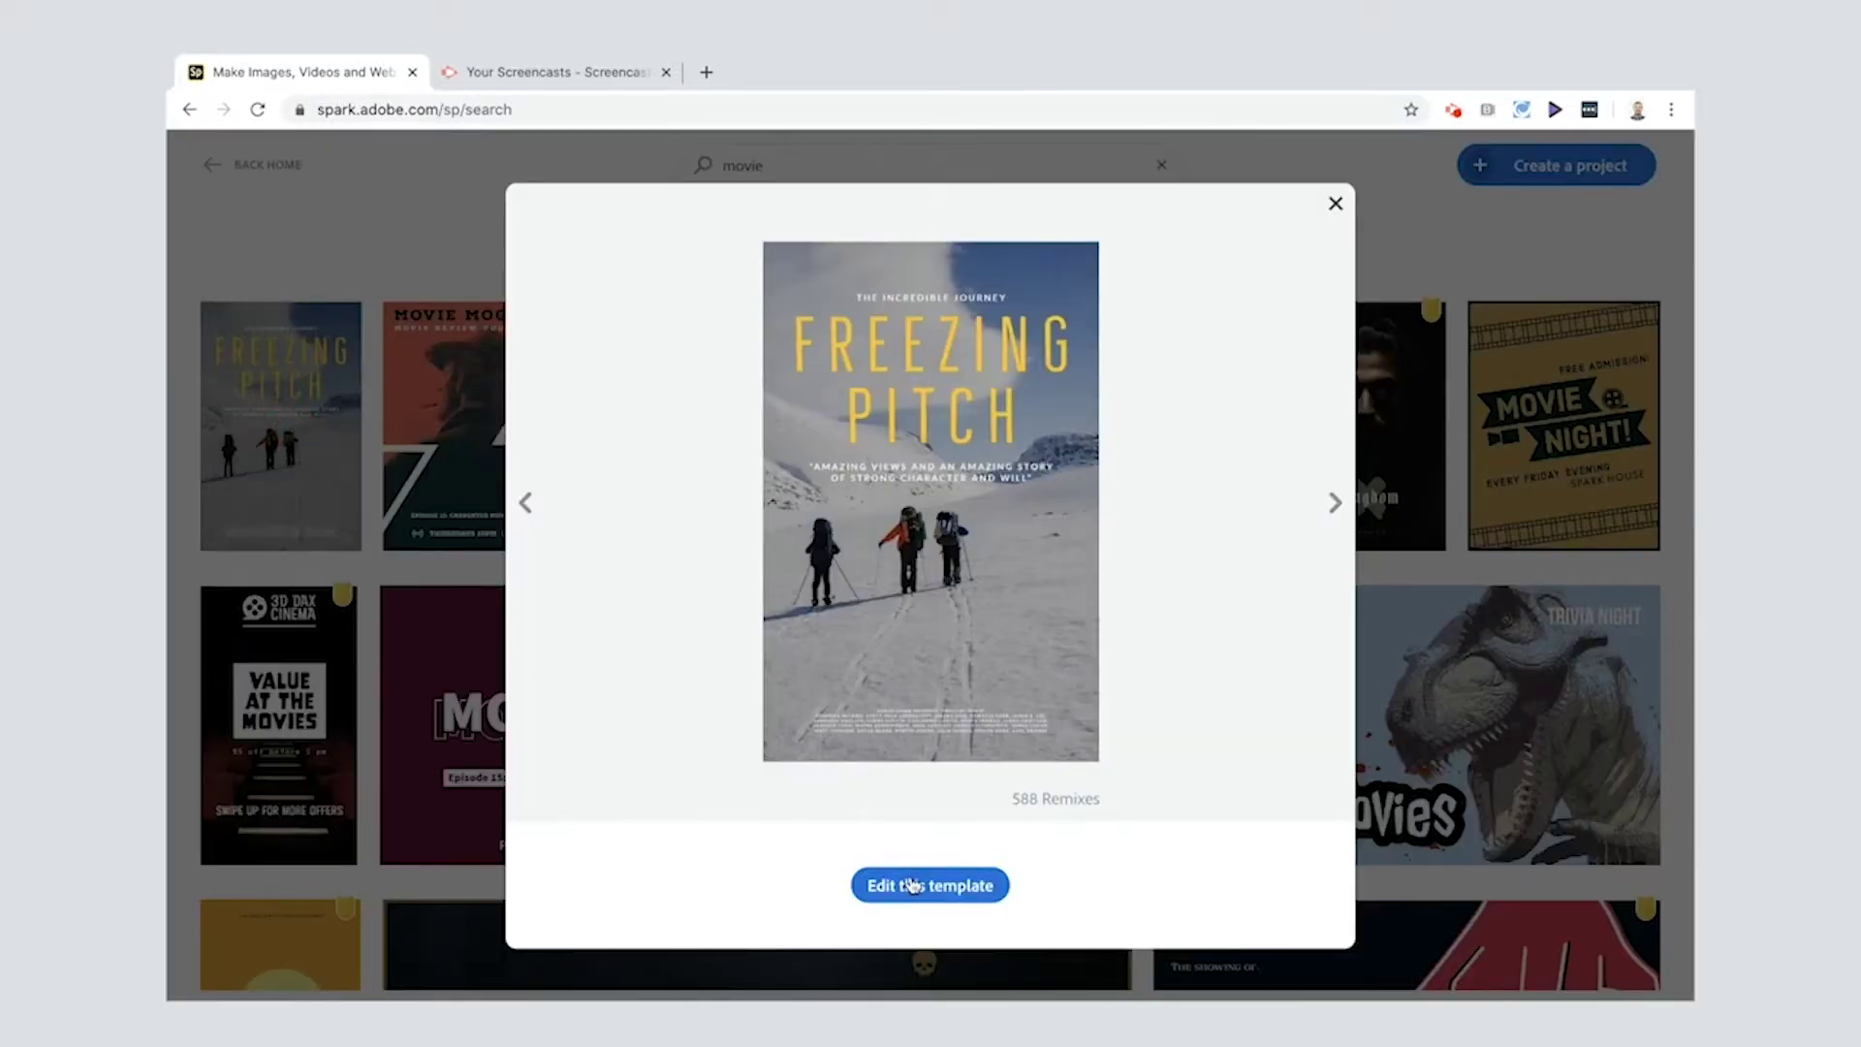
{"action": "left_click", "coordinate": [911, 884]}
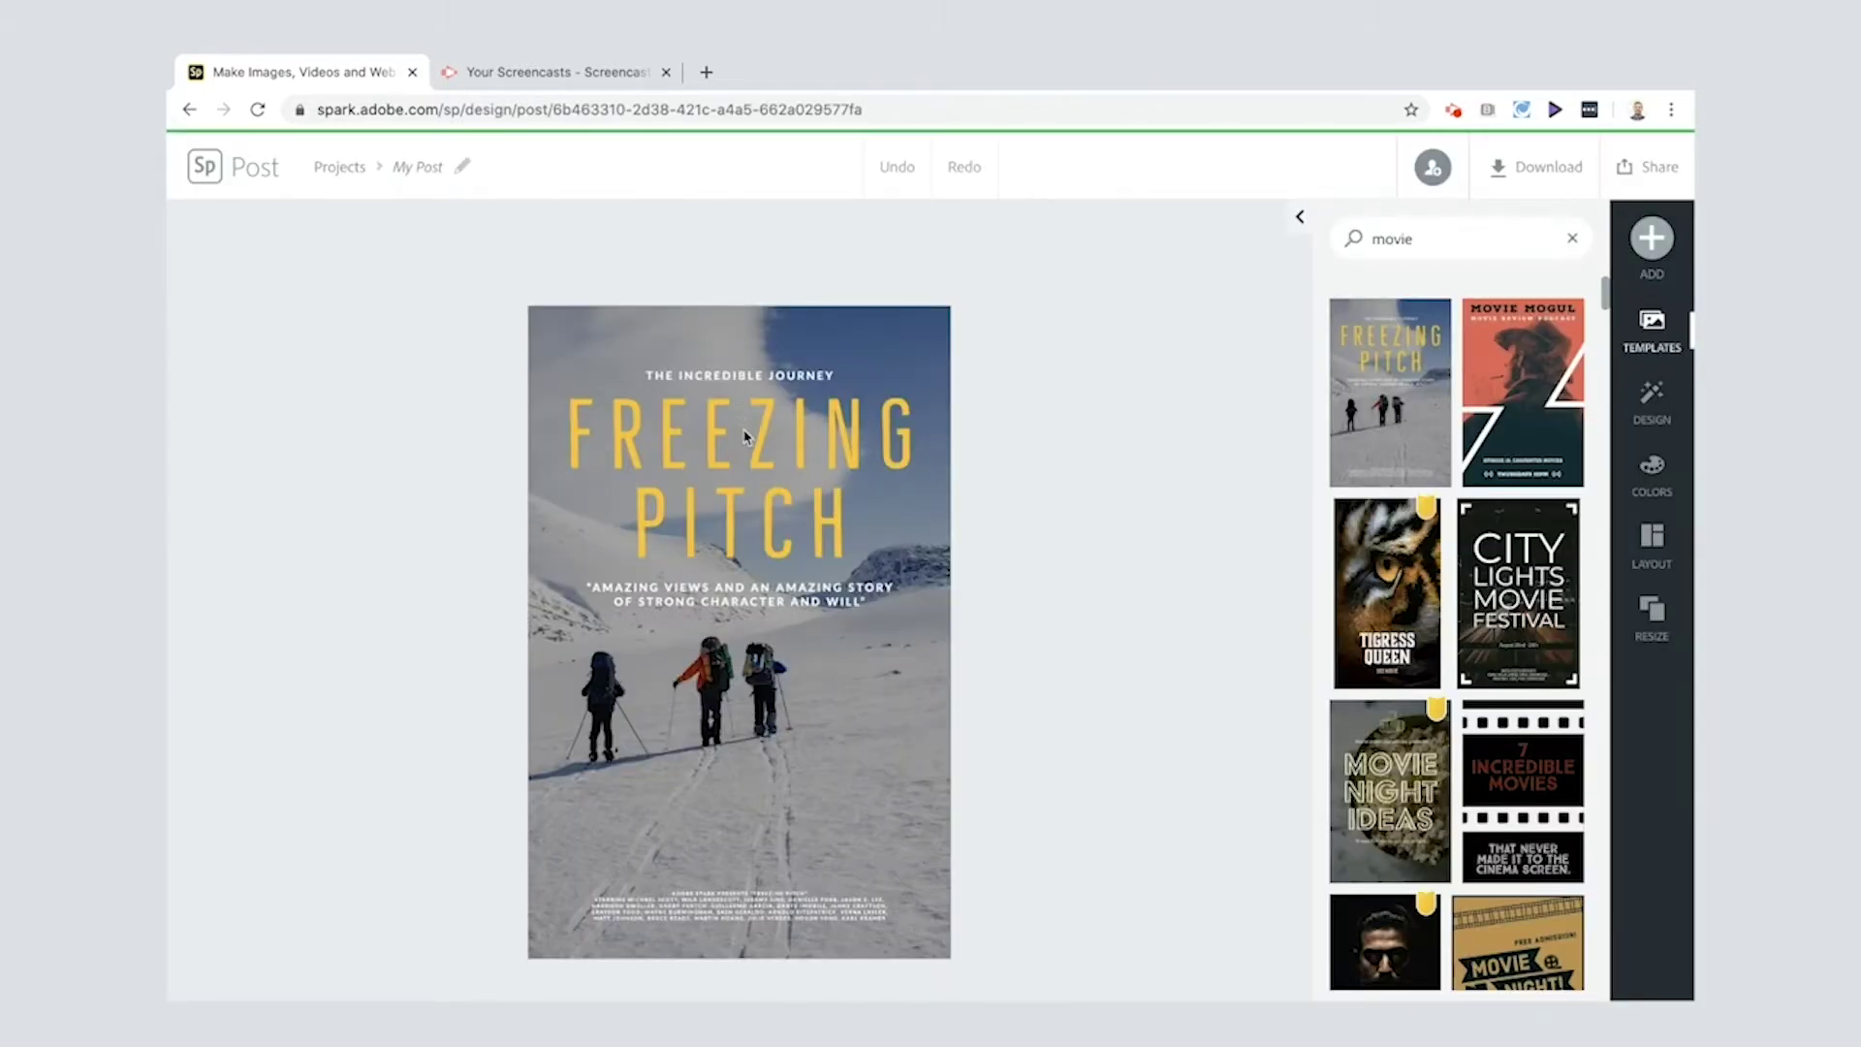
- Replace the main title text with DR TOM & THE BEAR'S DEFEAT
{"action": "double_click", "coordinate": [745, 436]}
{"action": "triple_click", "coordinate": [769, 495]}
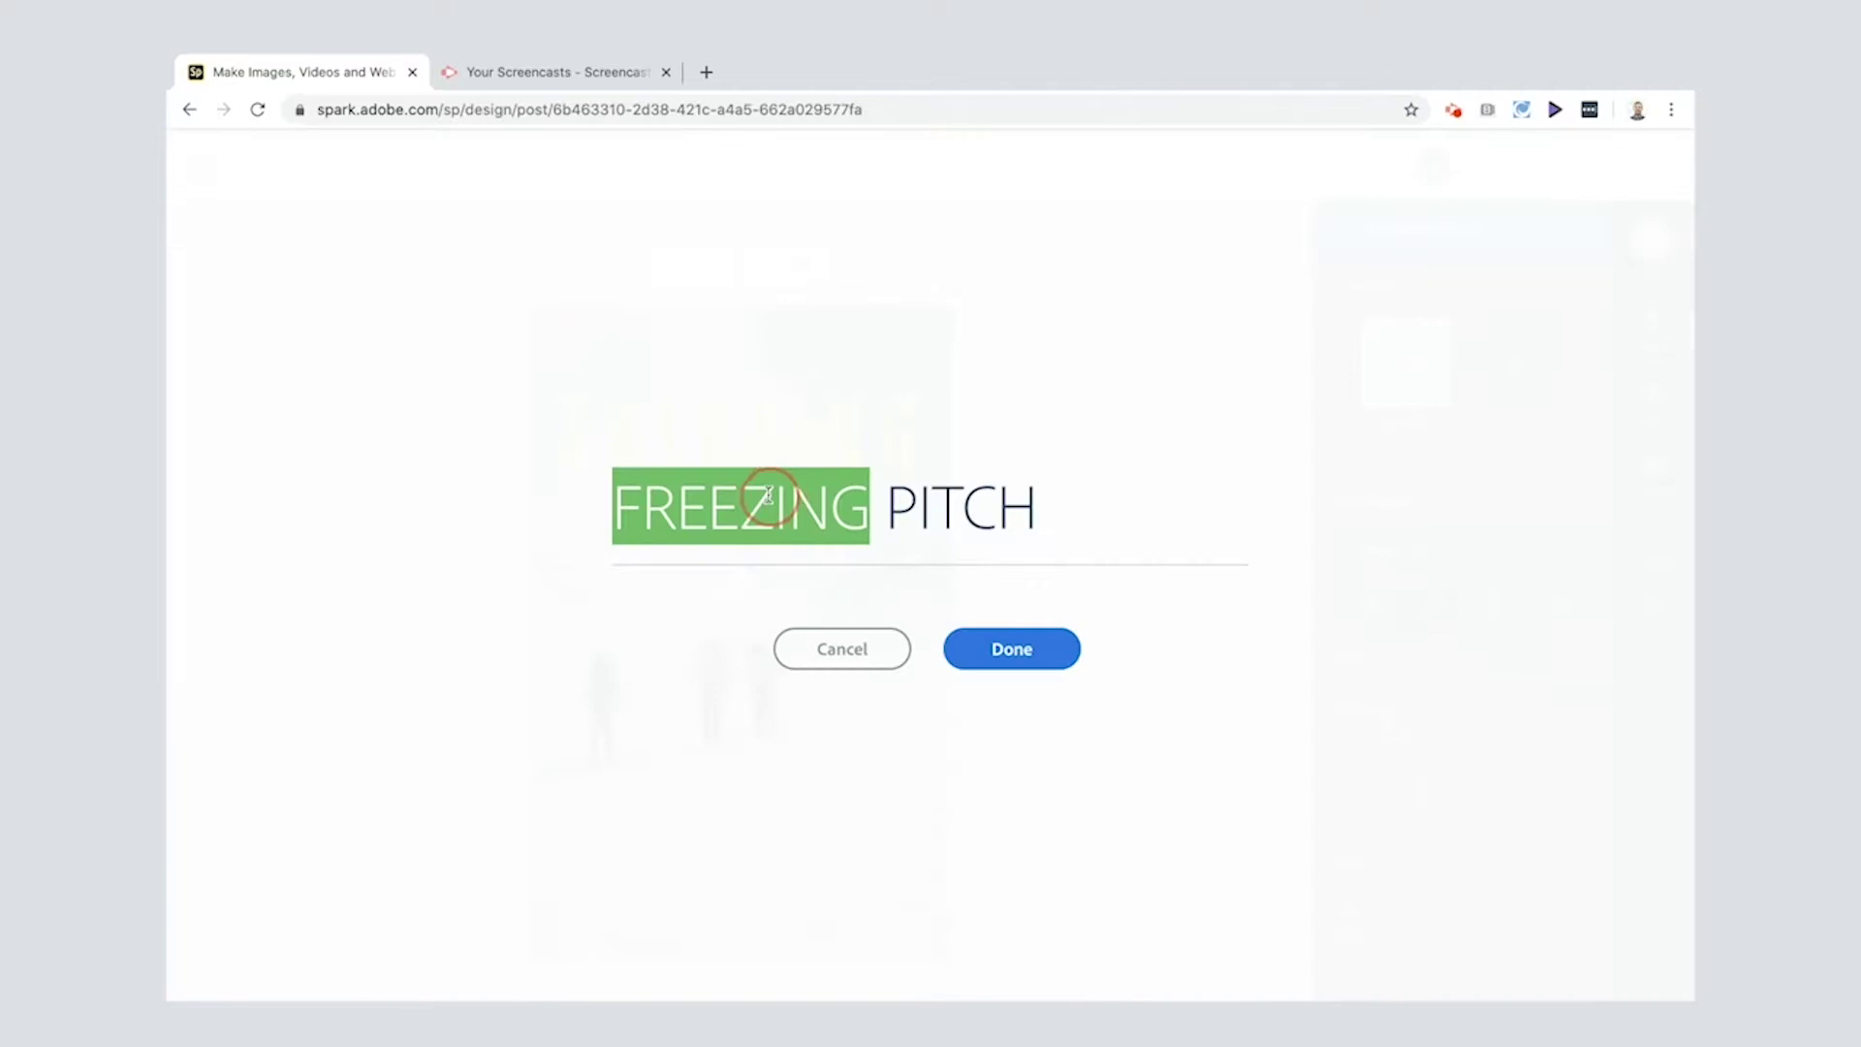
{"action": "type", "text": "DR"}
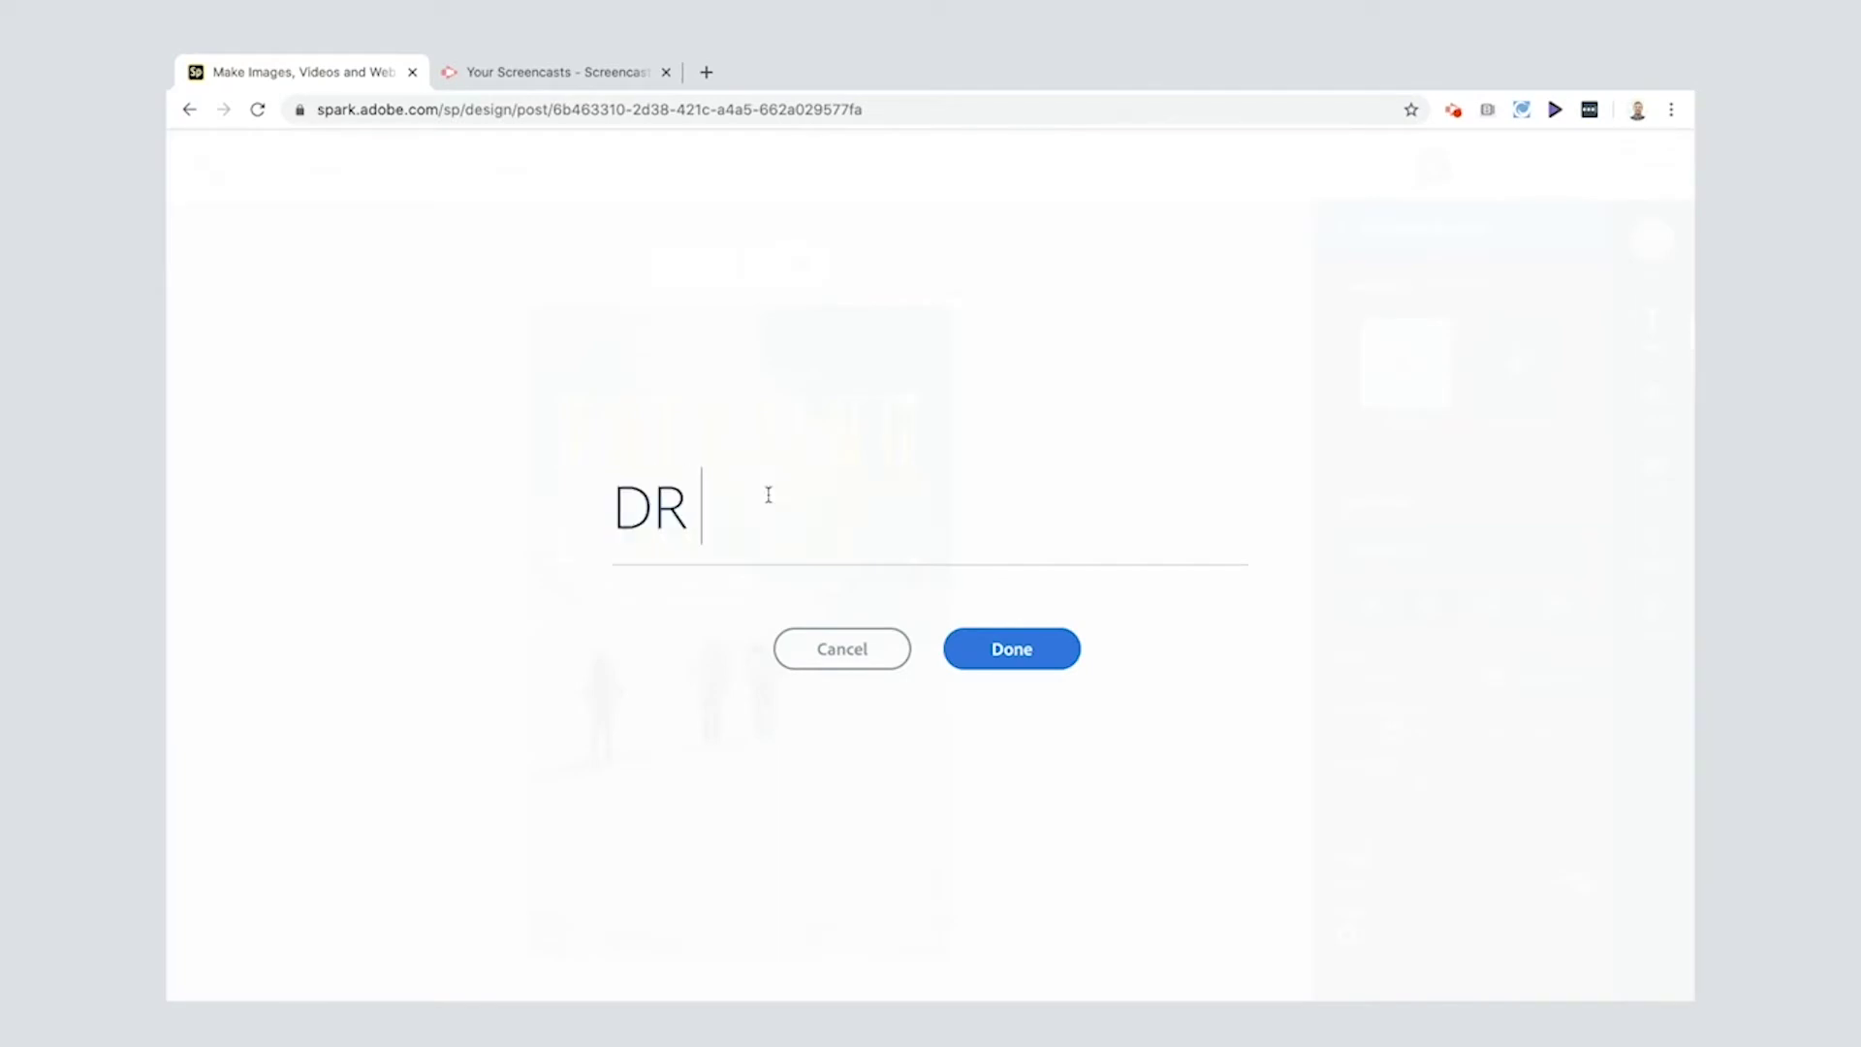
{"action": "type", "text": " TOM &"}
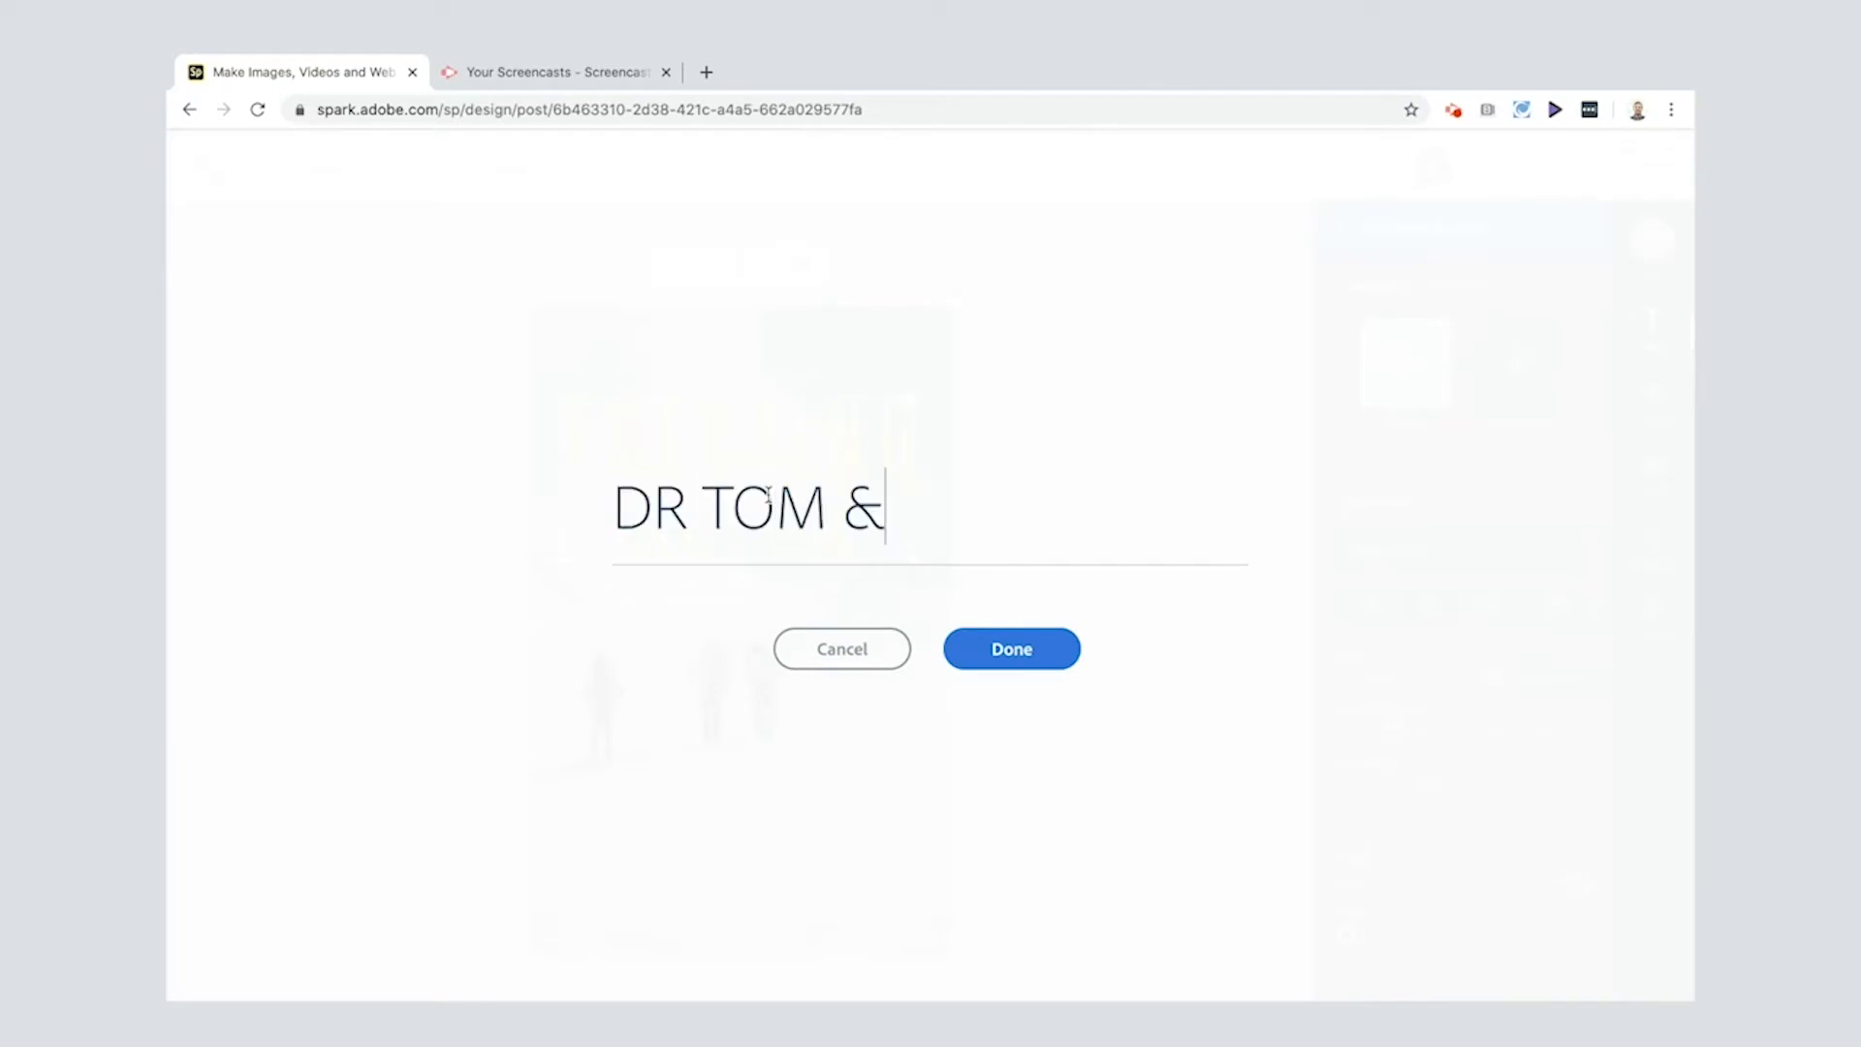
{"action": "type", "text": " THE BEAR"}
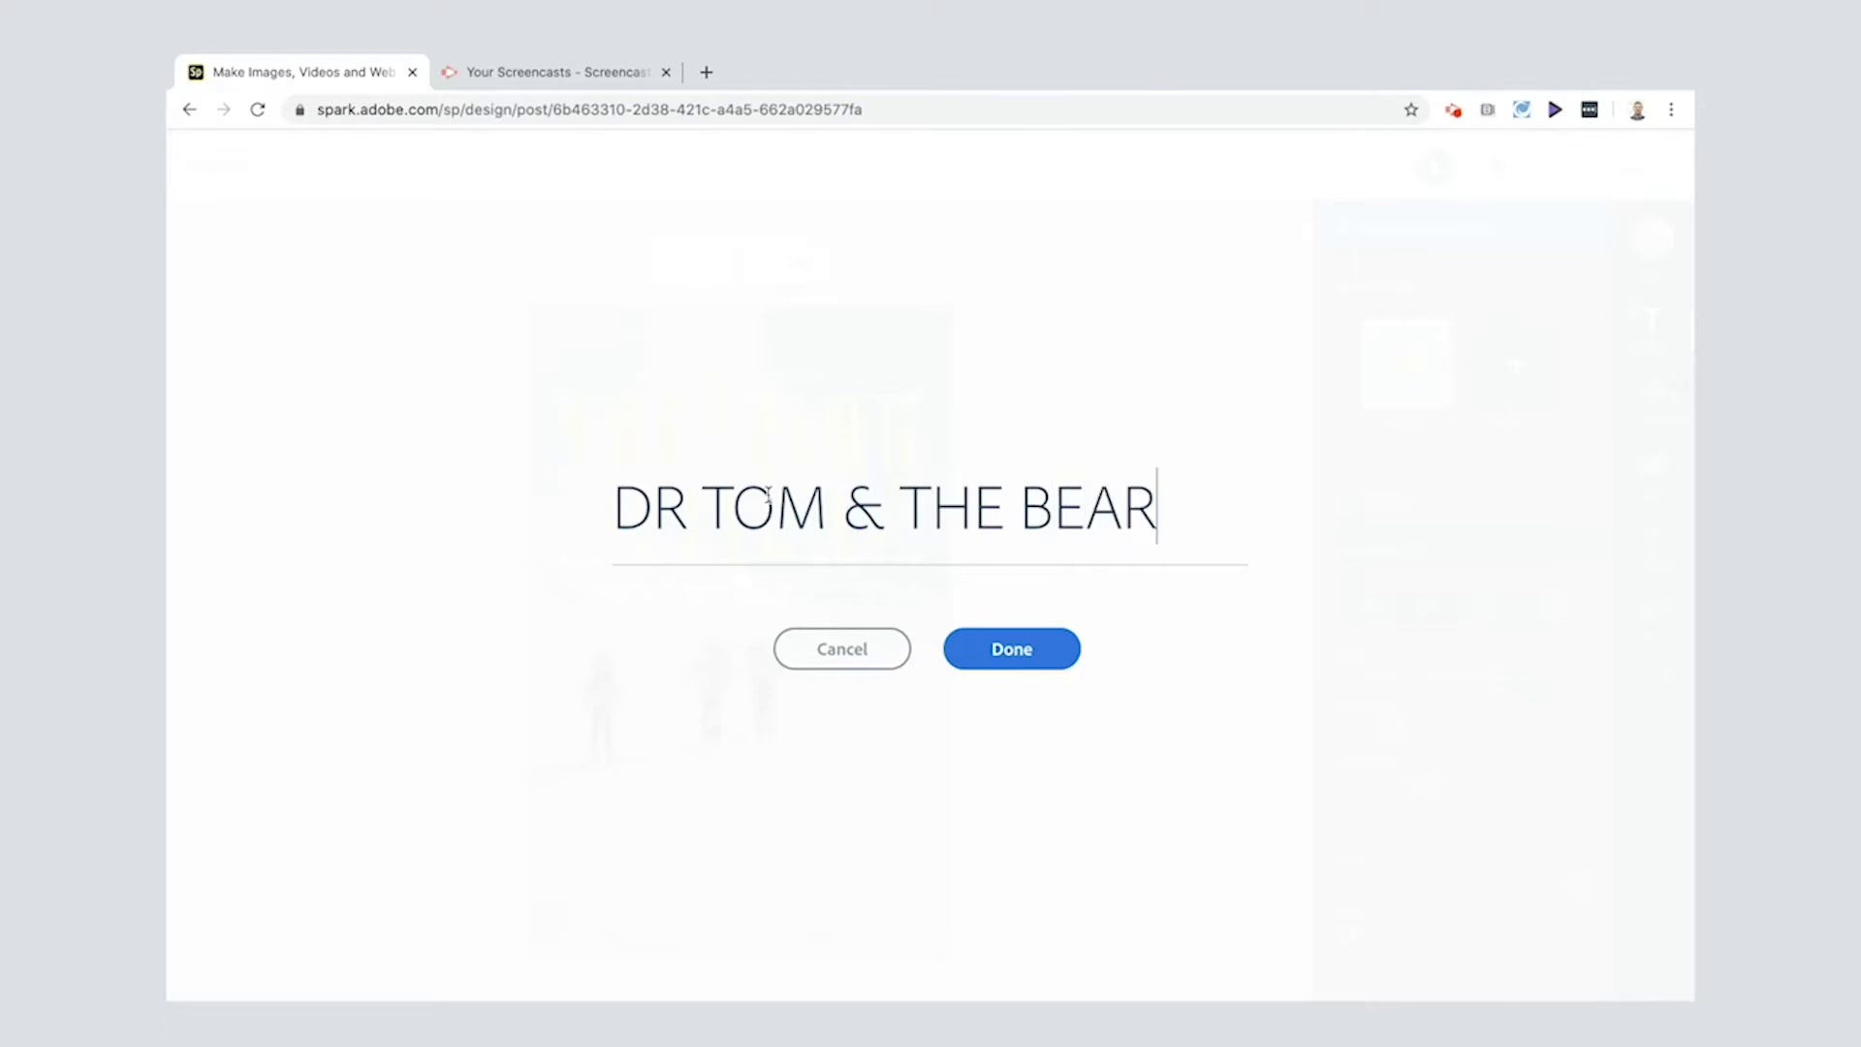
{"action": "type", "text": "'S DEFEAT"}
{"action": "key", "text": "Return"}
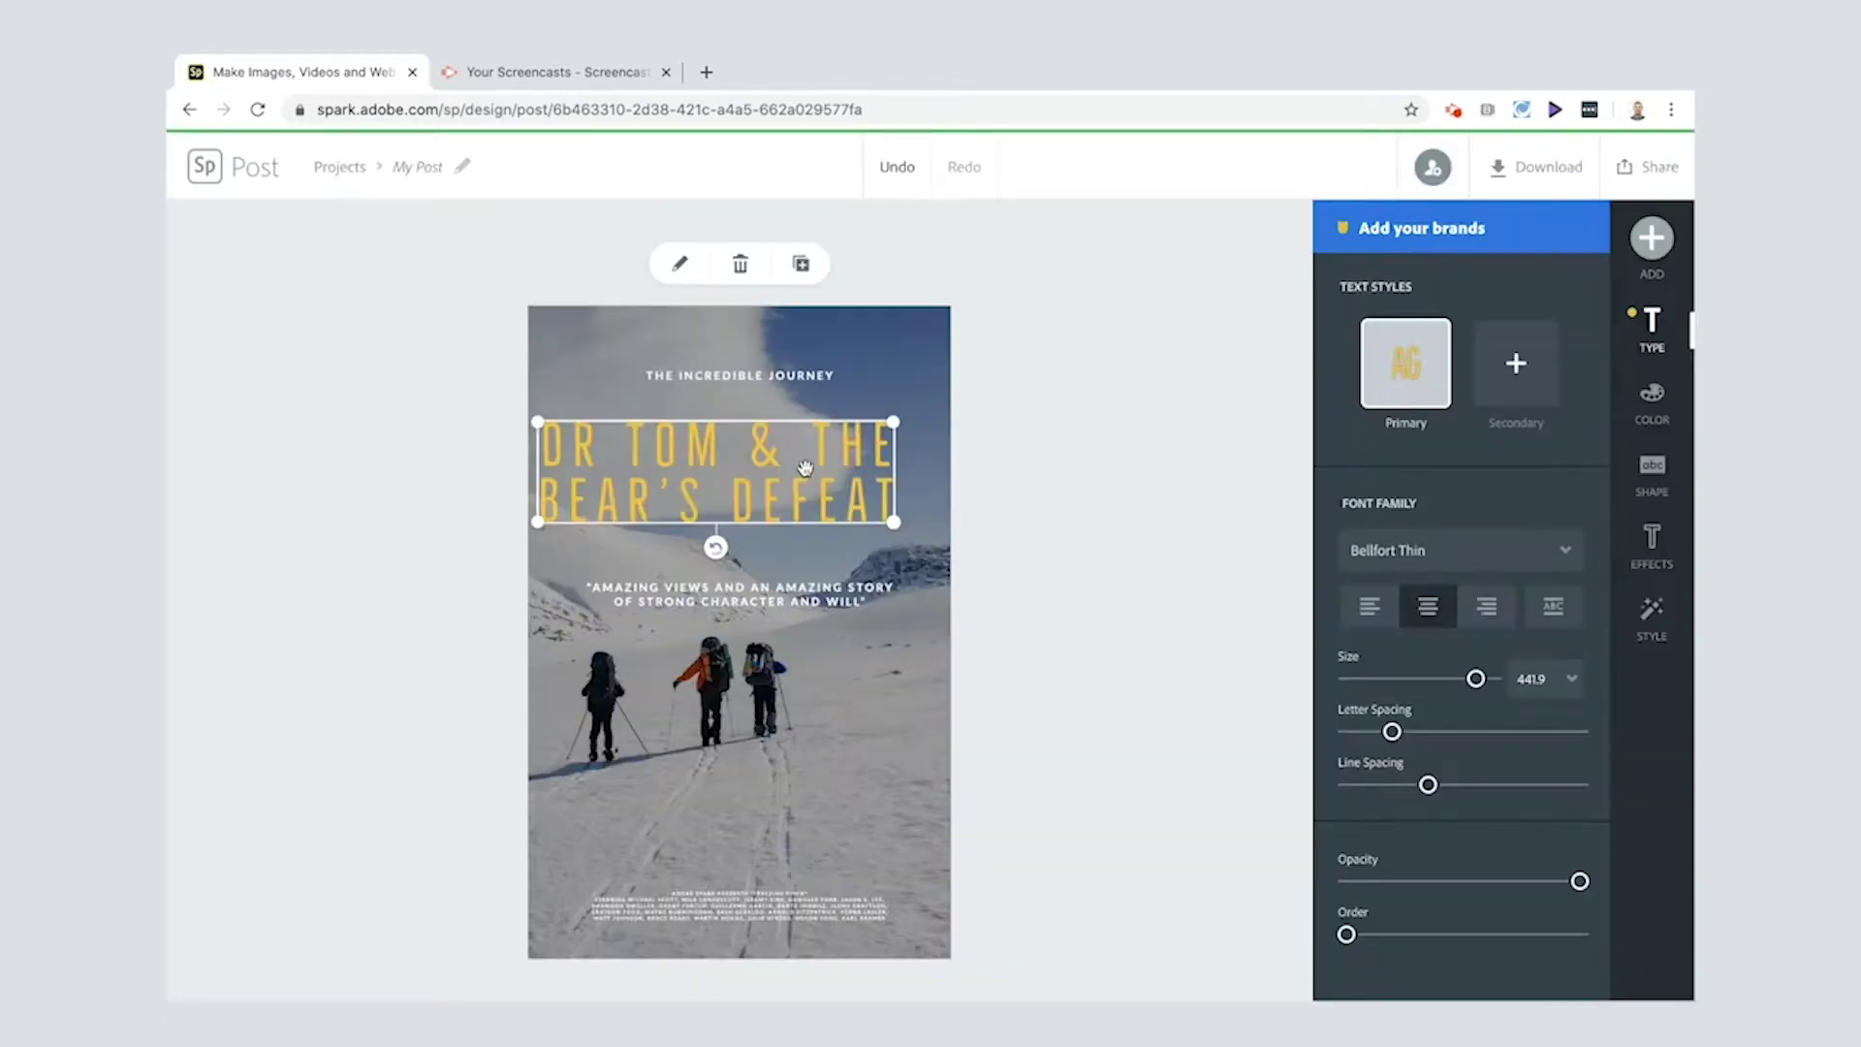
- Enlarge the title slightly and browse colour and style looks, keeping it yellow
{"action": "left_click", "coordinate": [816, 460]}
{"action": "left_click", "coordinate": [825, 447]}
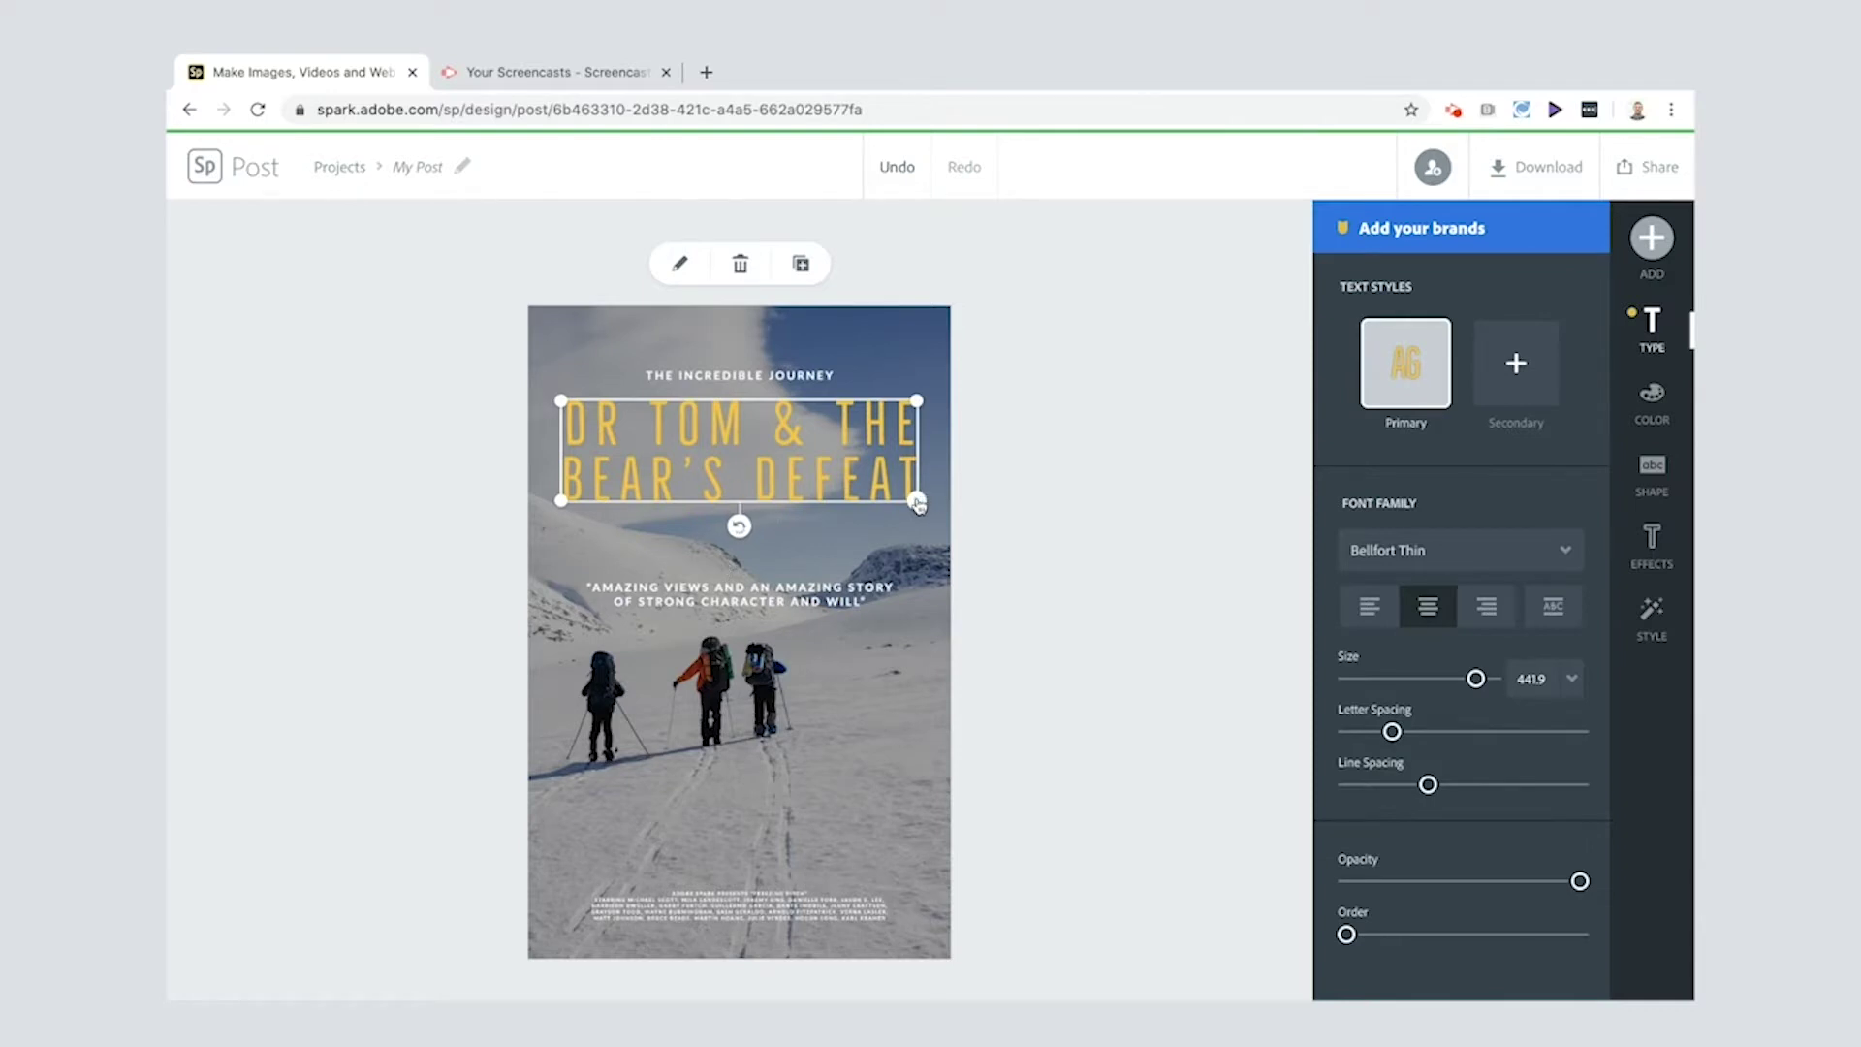
{"action": "left_click_drag", "start_coordinate": [916, 503], "coordinate": [927, 506]}
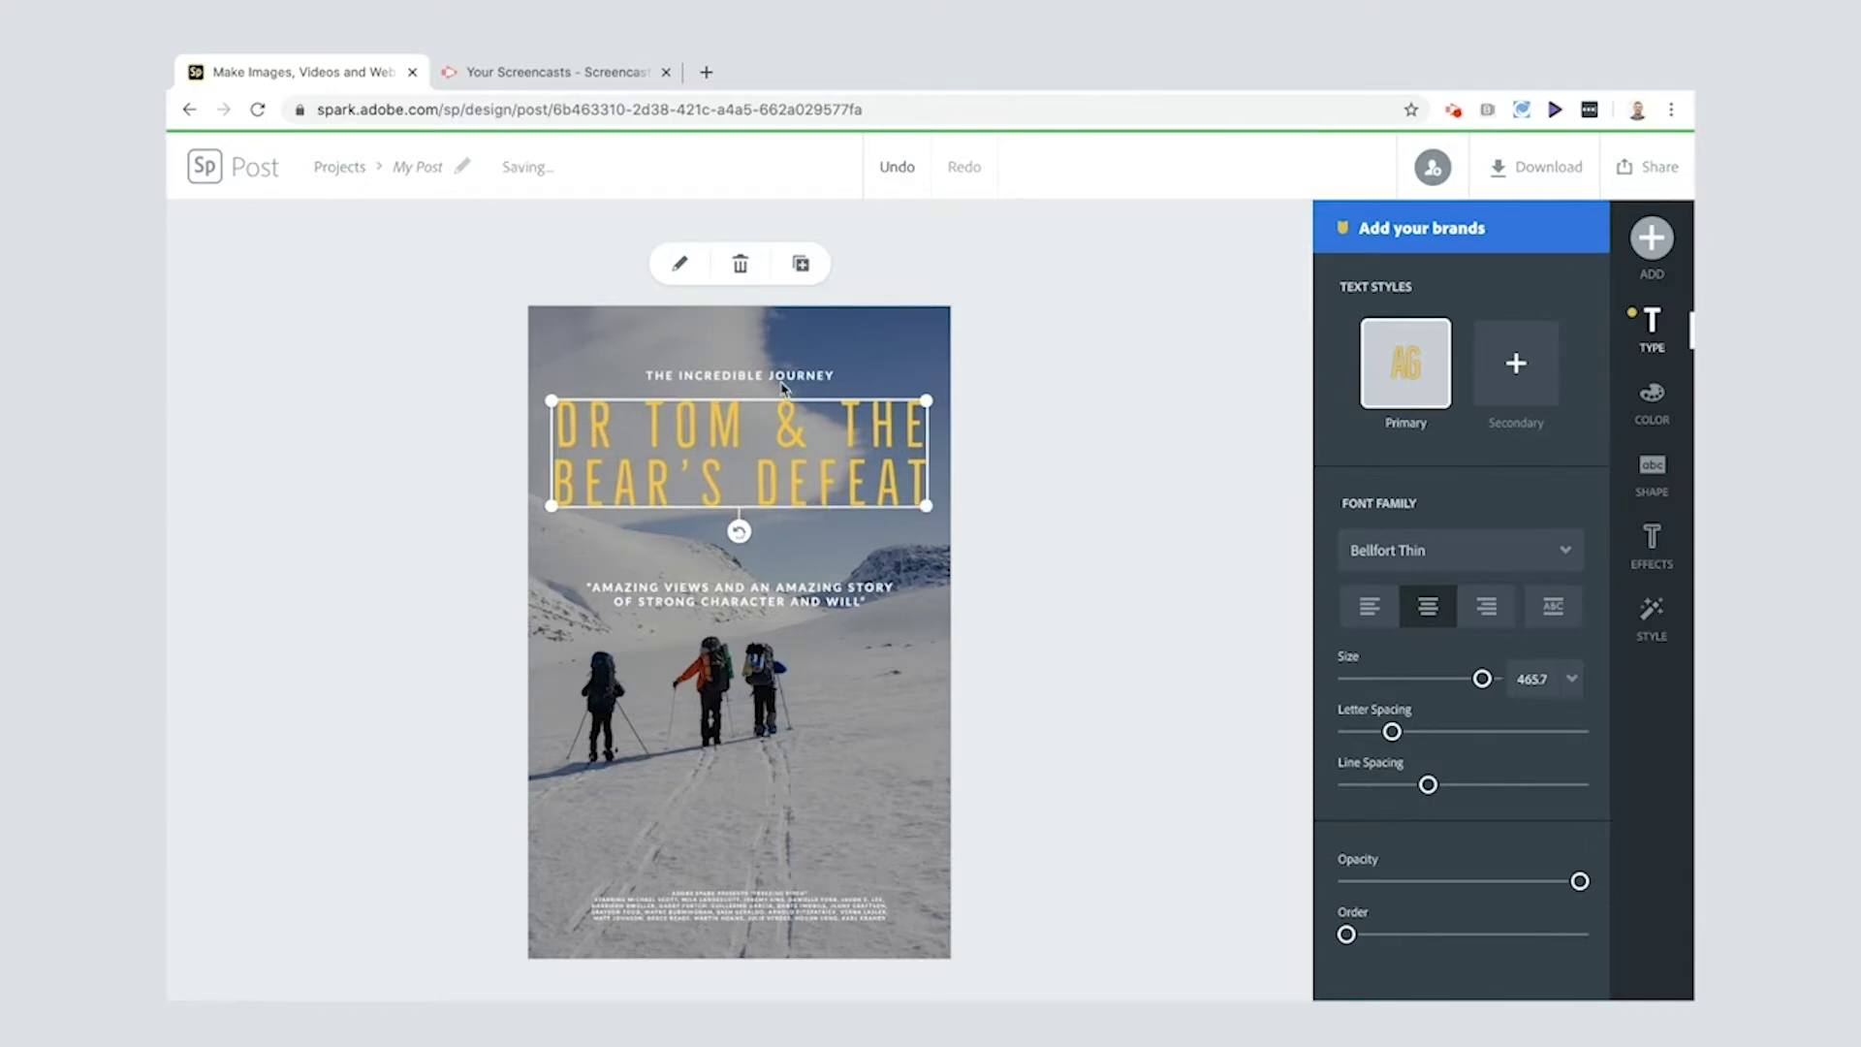
{"action": "left_click", "coordinate": [1652, 400]}
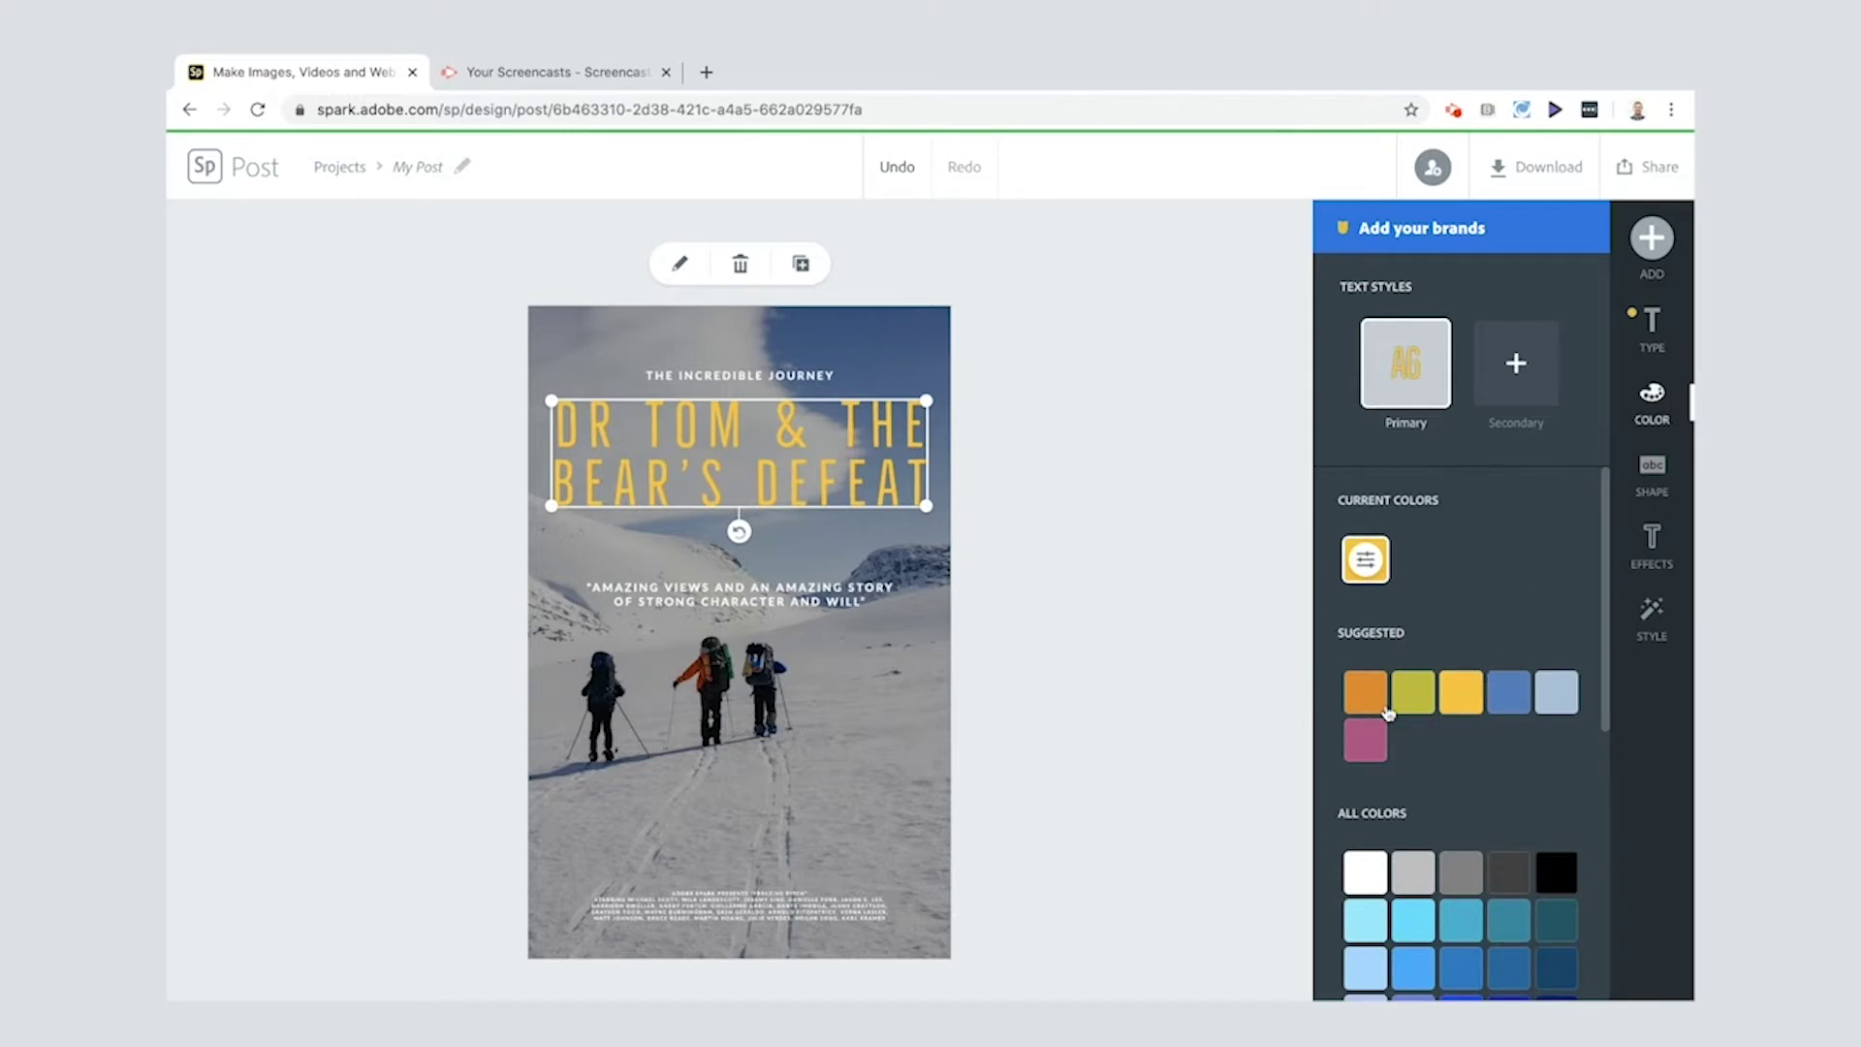
{"action": "left_click", "coordinate": [1651, 625]}
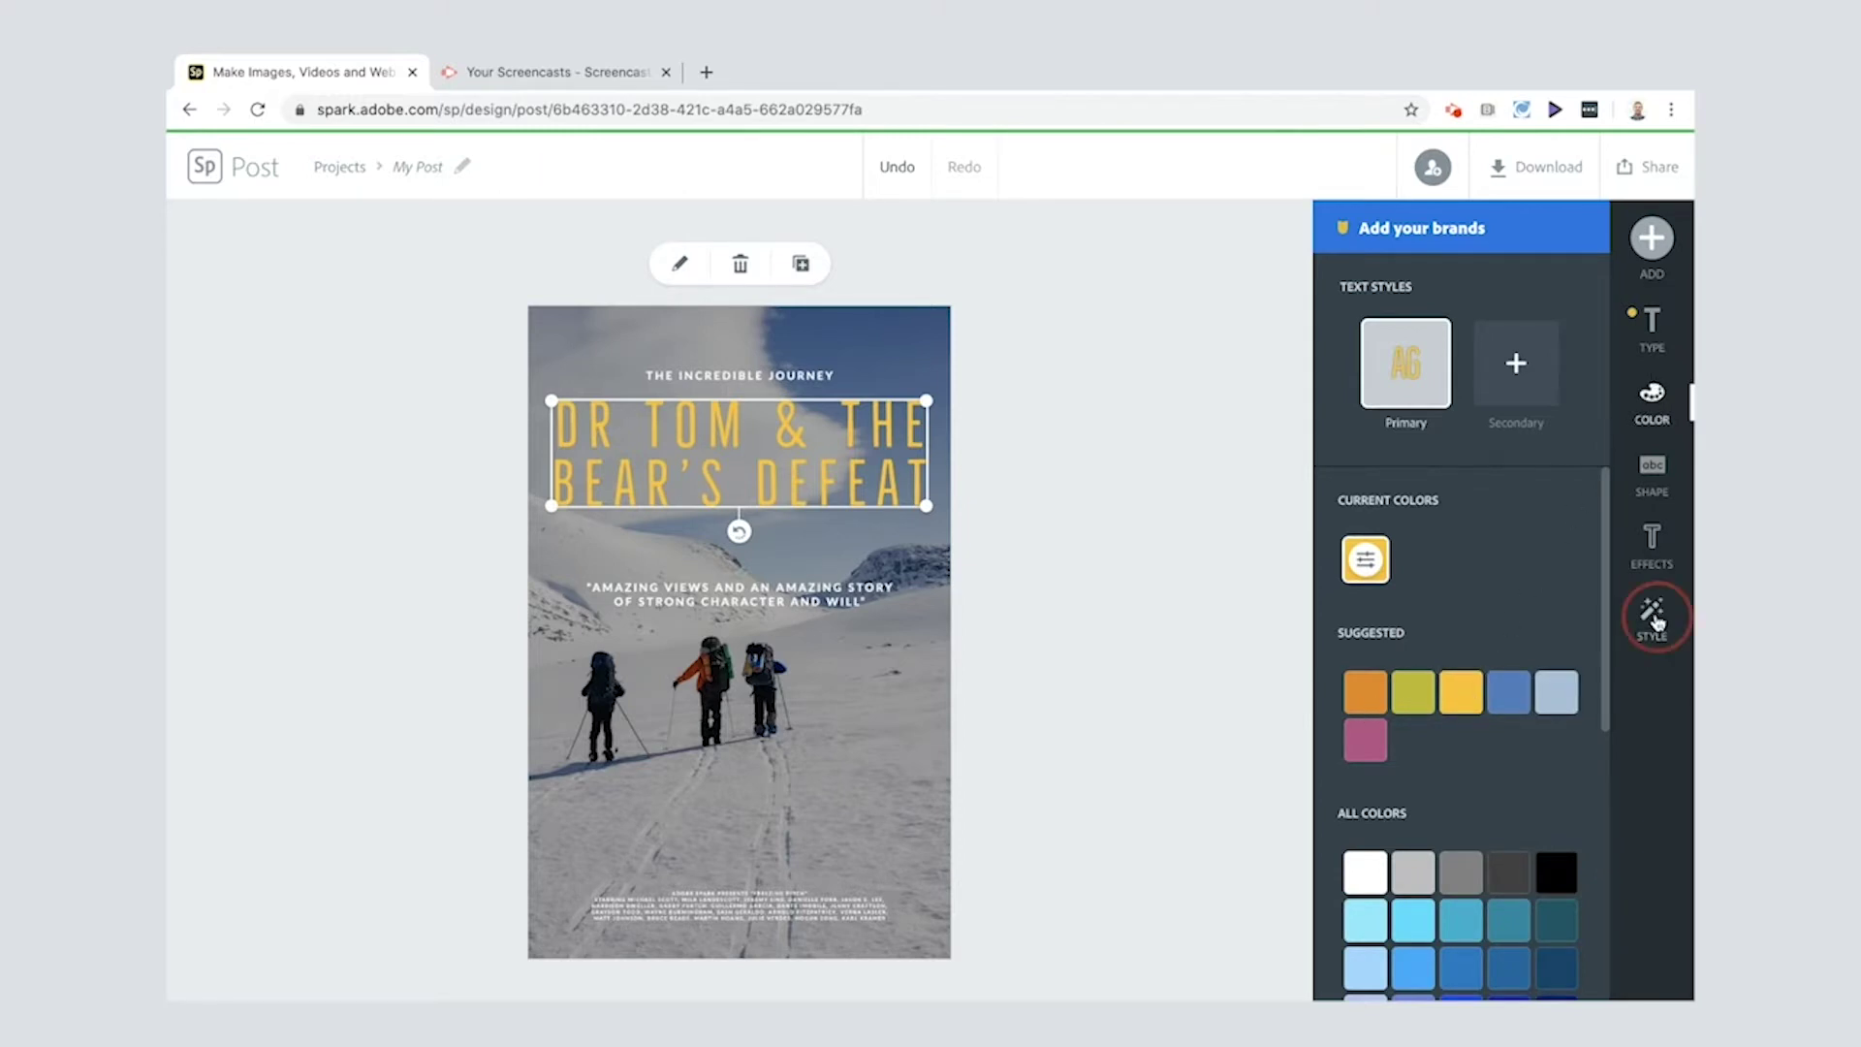
{"action": "mouse_move", "coordinate": [1457, 578]}
{"action": "left_mouse_down"}
{"action": "mouse_move", "coordinate": [1499, 583]}
{"action": "mouse_move", "coordinate": [1522, 620]}
{"action": "mouse_move", "coordinate": [1489, 683]}
{"action": "mouse_move", "coordinate": [1517, 625]}
{"action": "mouse_move", "coordinate": [1459, 597]}
{"action": "left_mouse_up"}
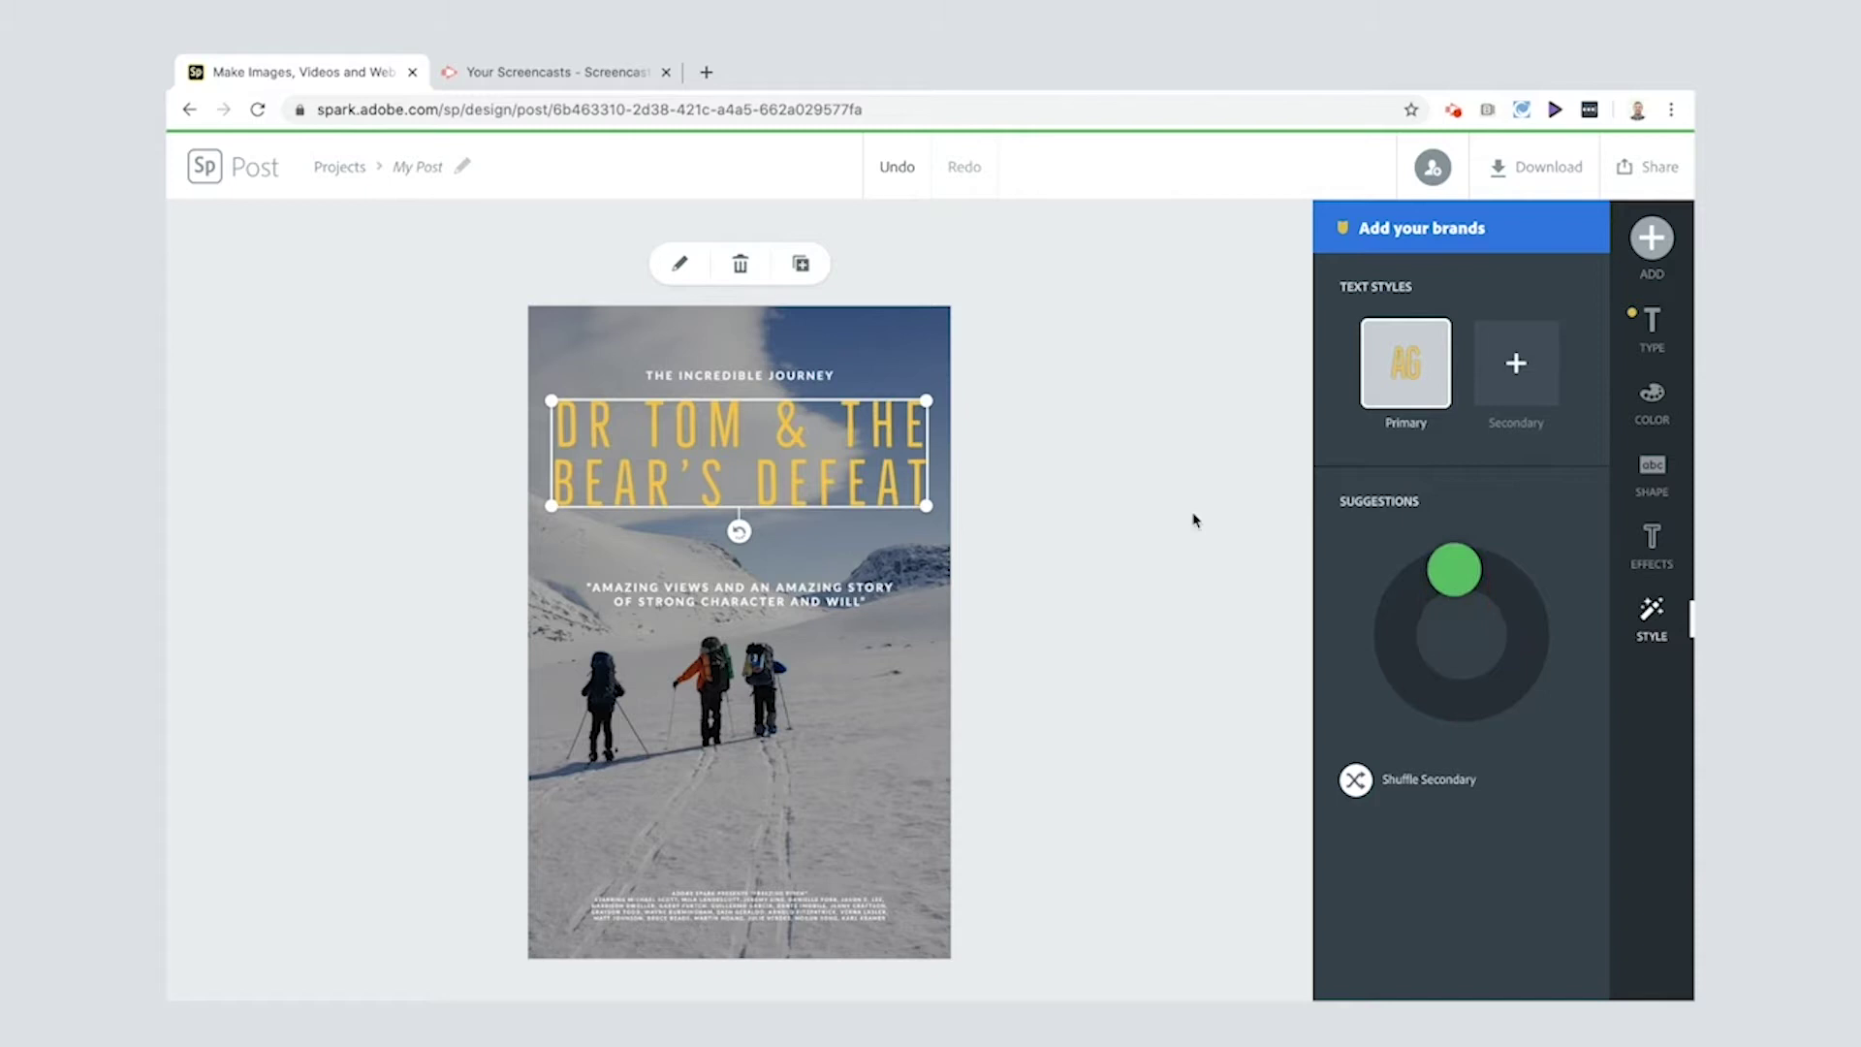
{"action": "left_click", "coordinate": [1160, 502]}
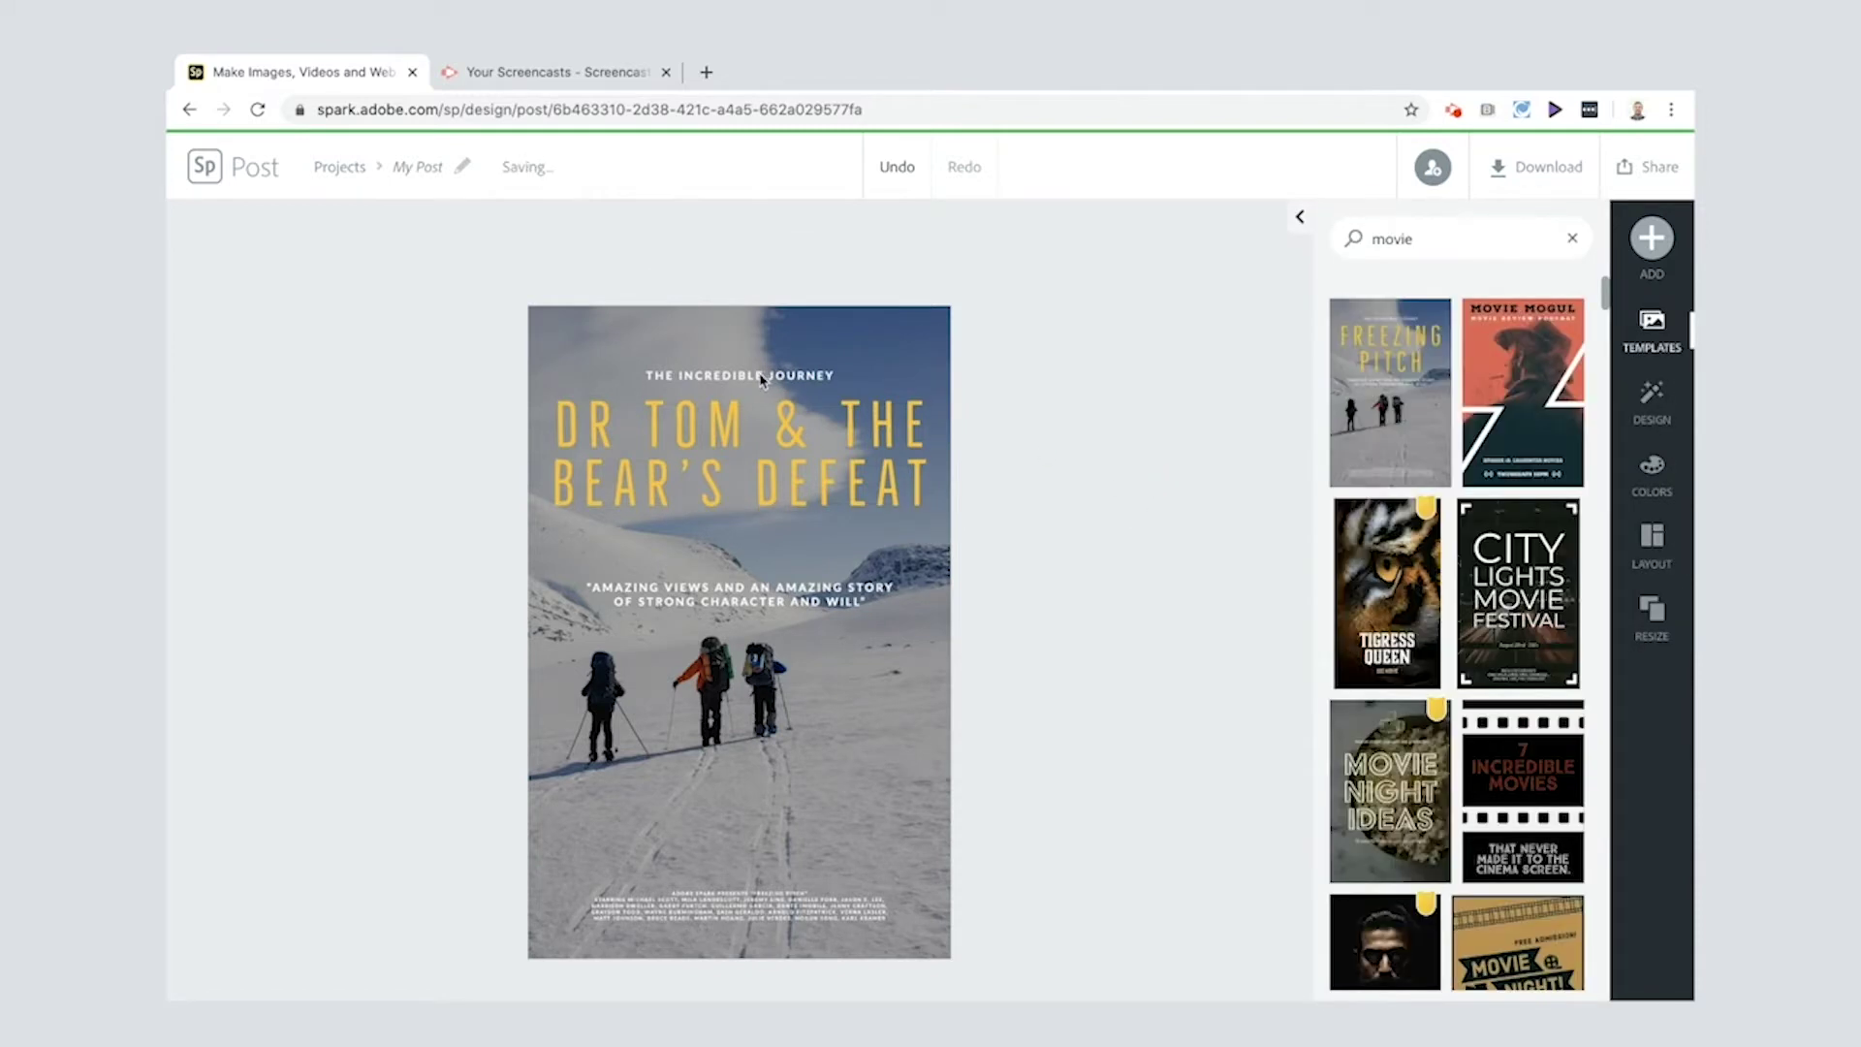
- Change the top tagline to 'AN AMAZING TALE OF GOOD AND EVIL, STRONG CHARACTER & WILL'
{"action": "double_click", "coordinate": [763, 380]}
{"action": "triple_click", "coordinate": [772, 514]}
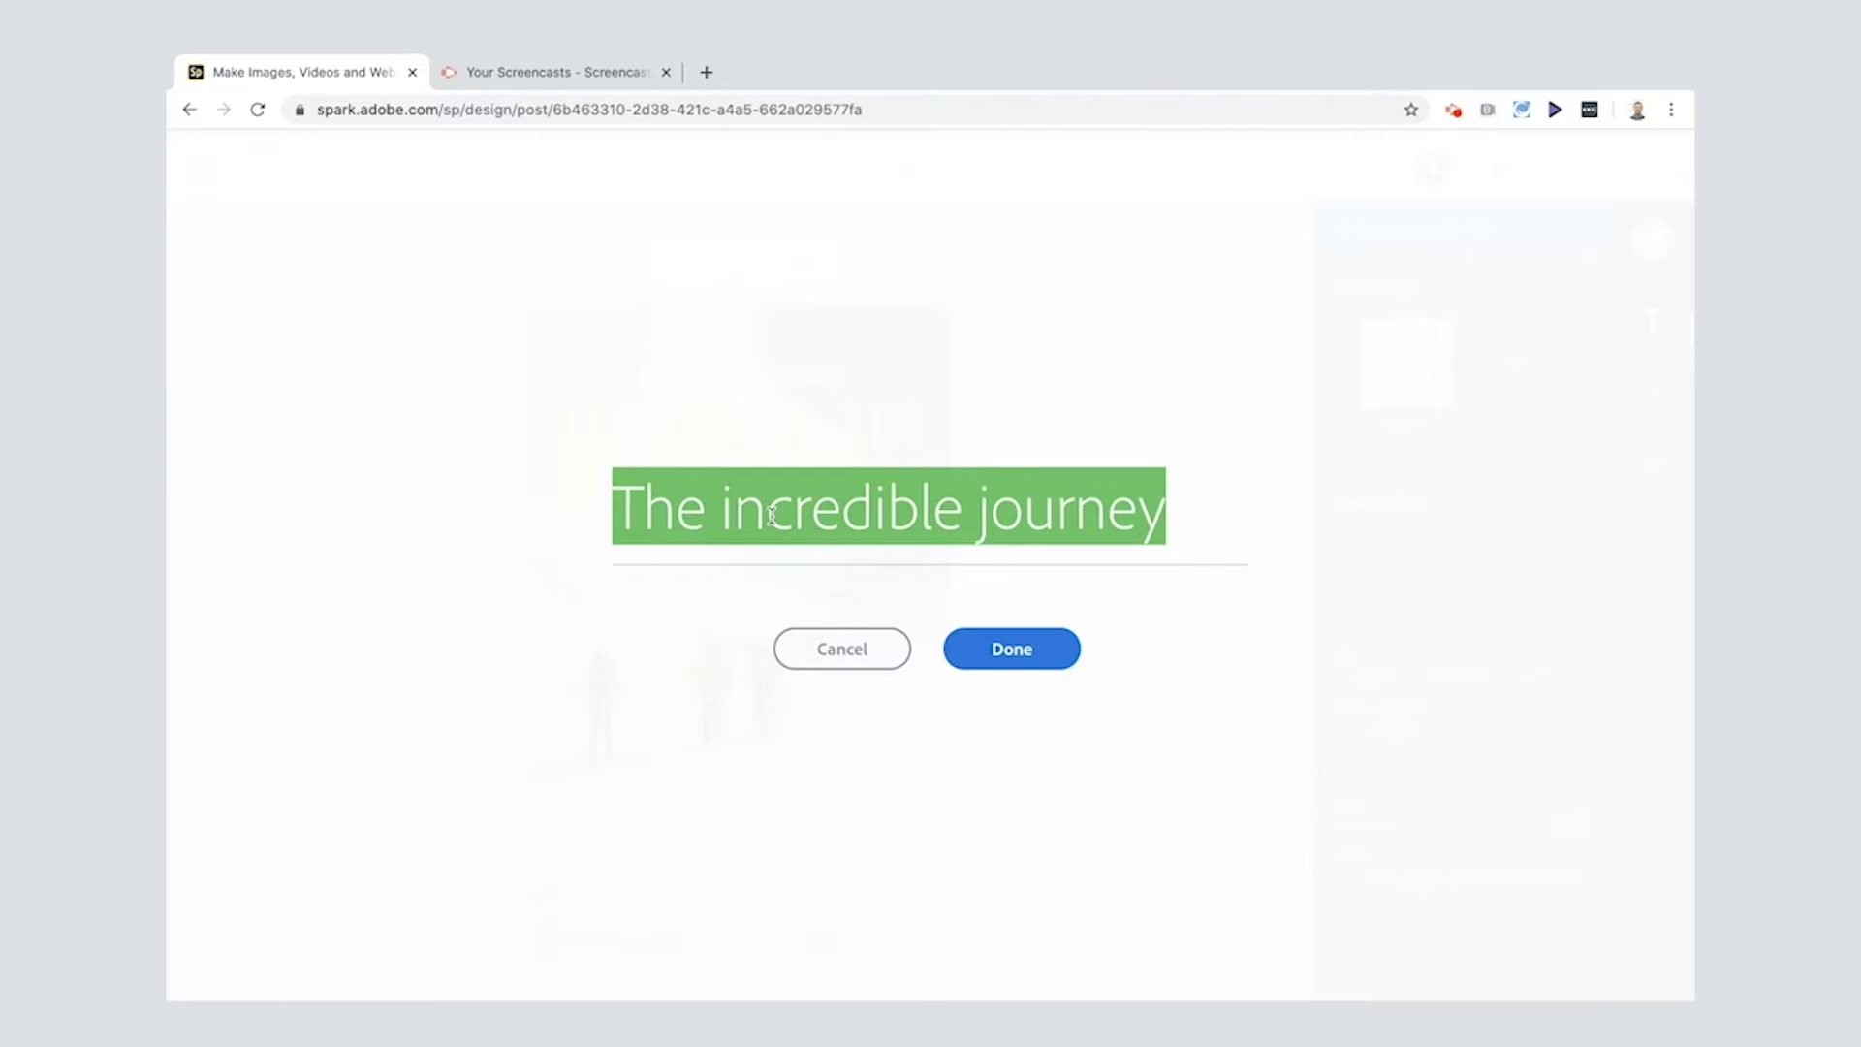
{"action": "type", "text": "AN AMAZING T"}
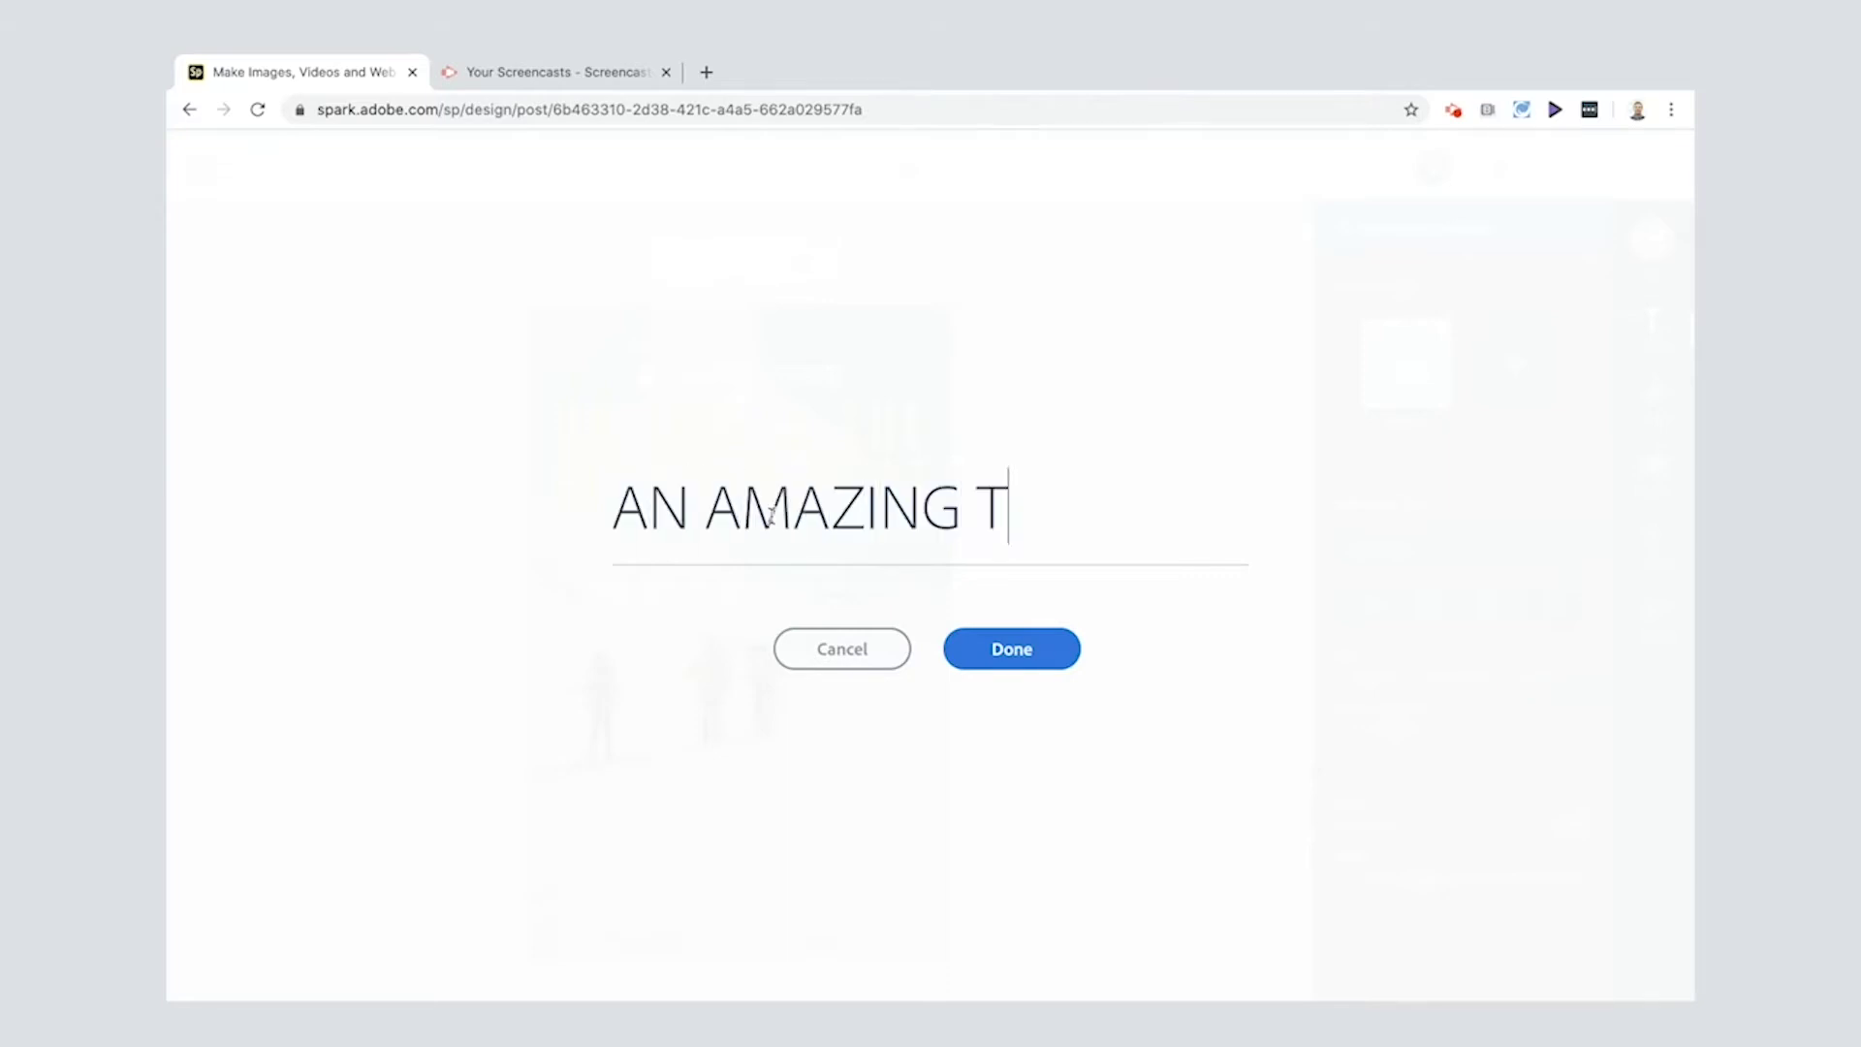
{"action": "type", "text": "ALE OF GOOD AND EVIL,"}
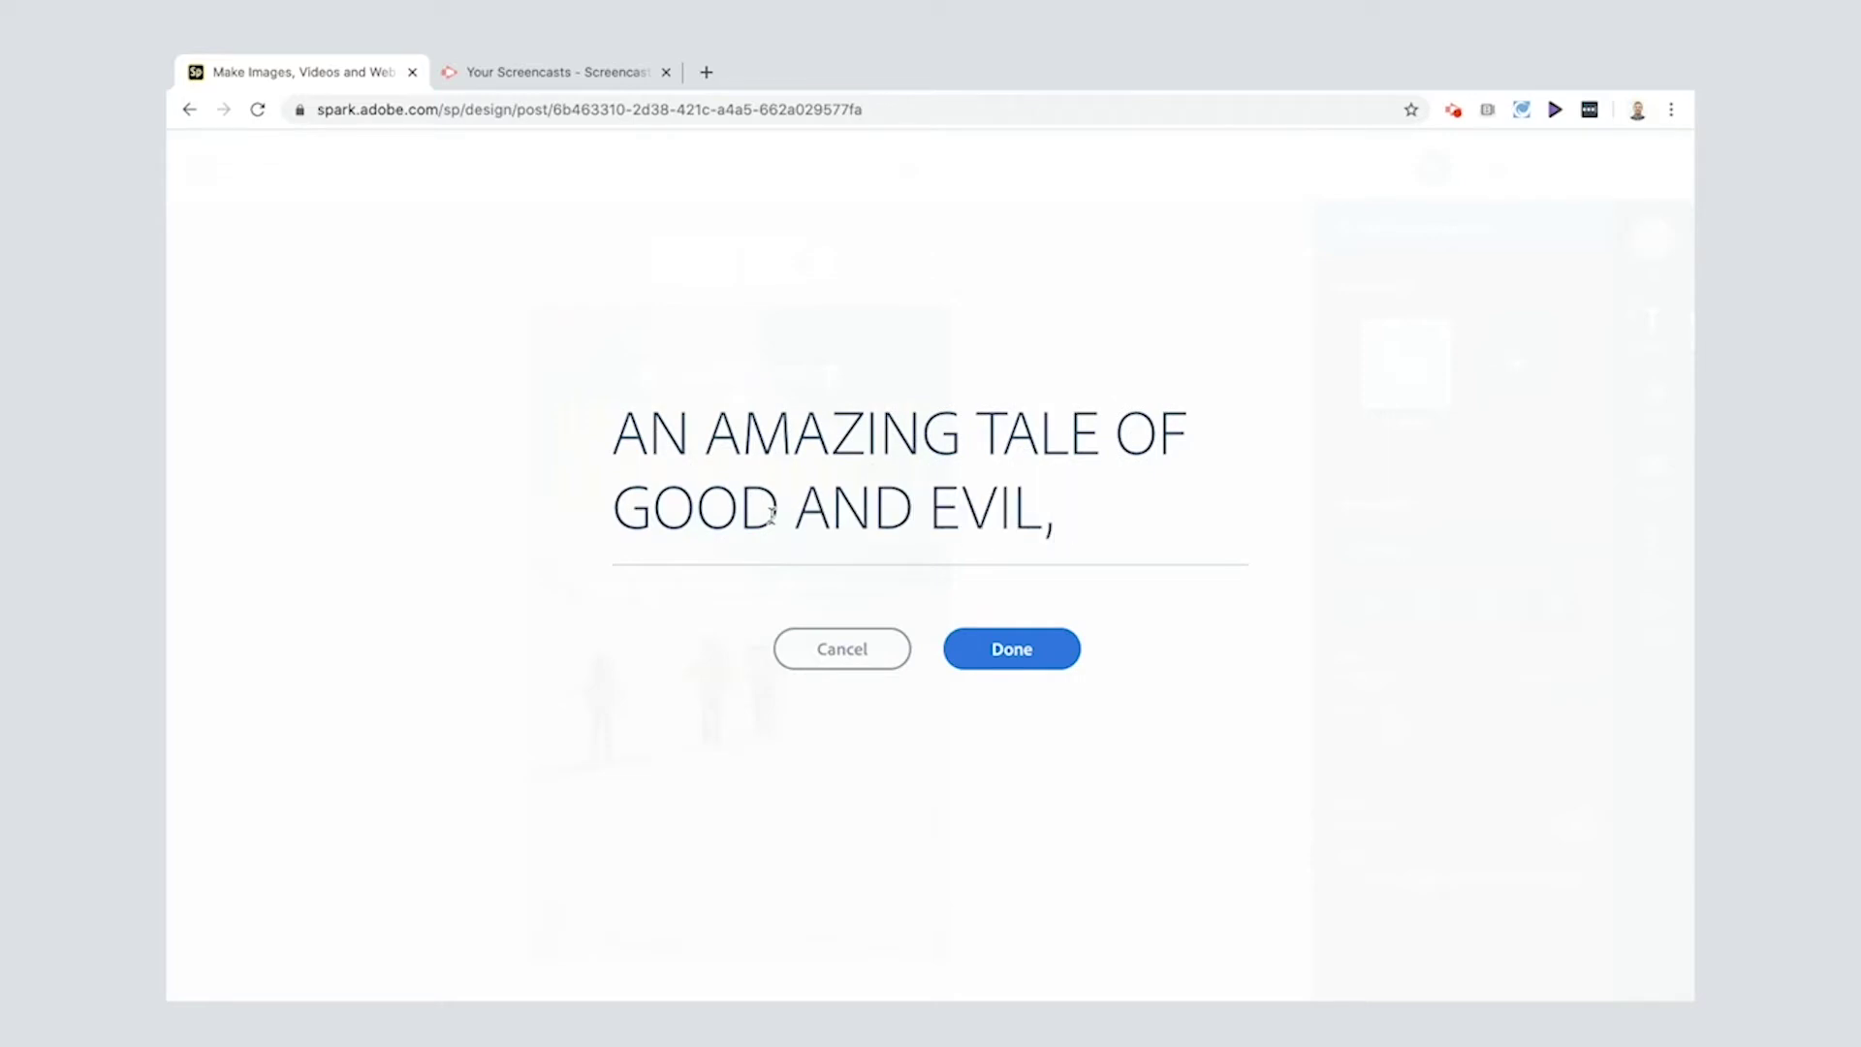
{"action": "type", "text": " STRONG CHARACTER"}
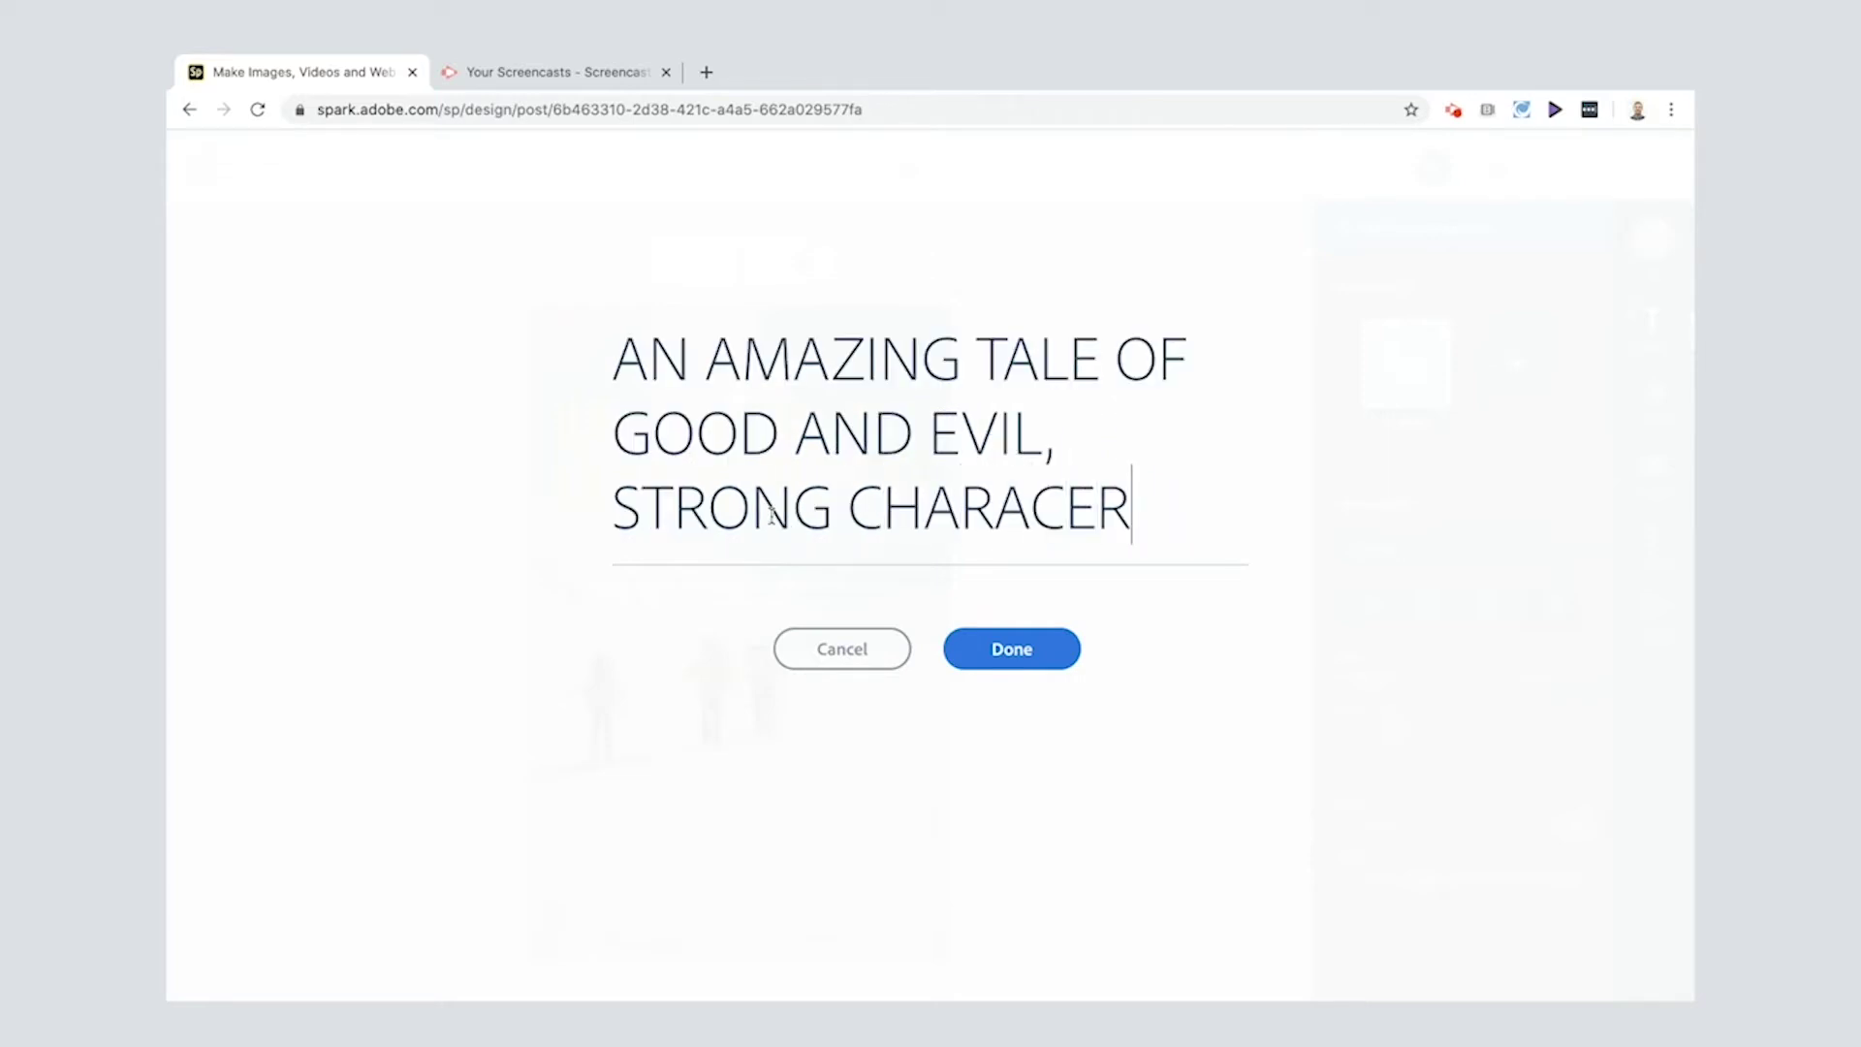
{"action": "key", "text": "BackSpace"}
{"action": "key", "text": "BackSpace"}
{"action": "type", "text": "TER & WILL"}
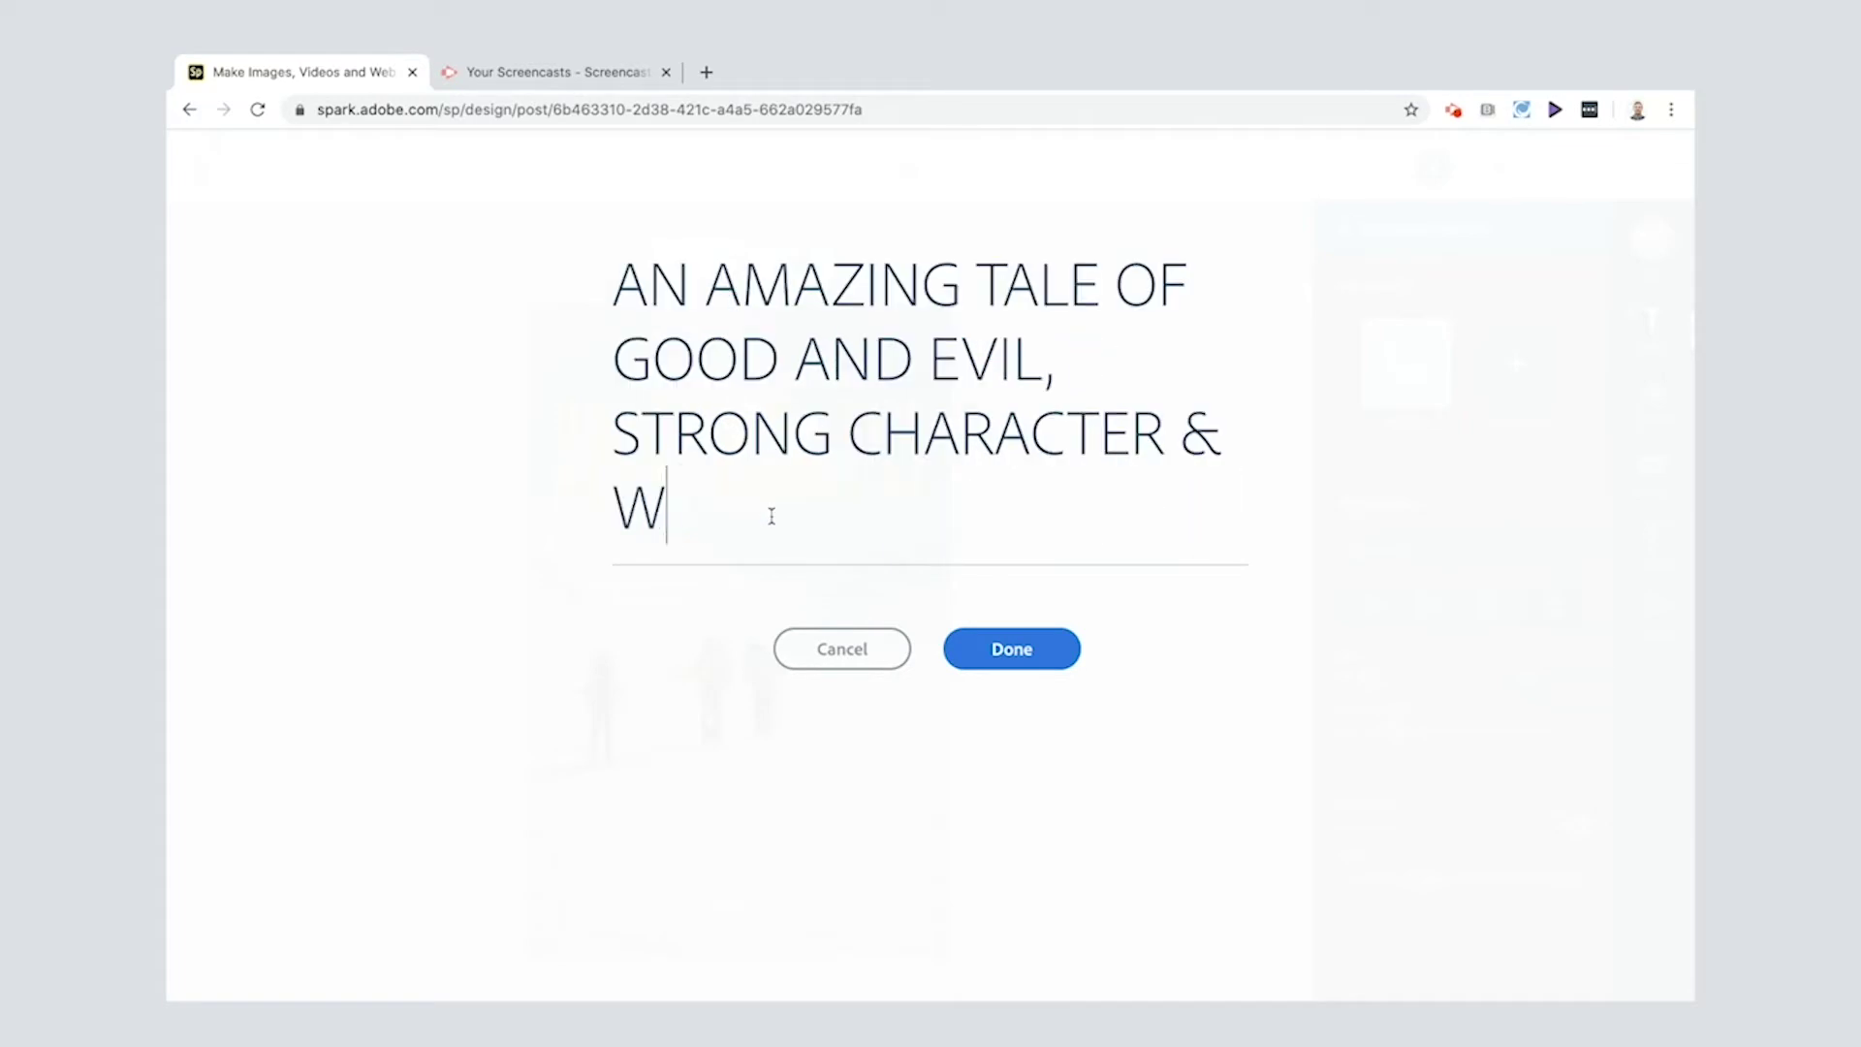
{"action": "left_click", "coordinate": [1008, 649]}
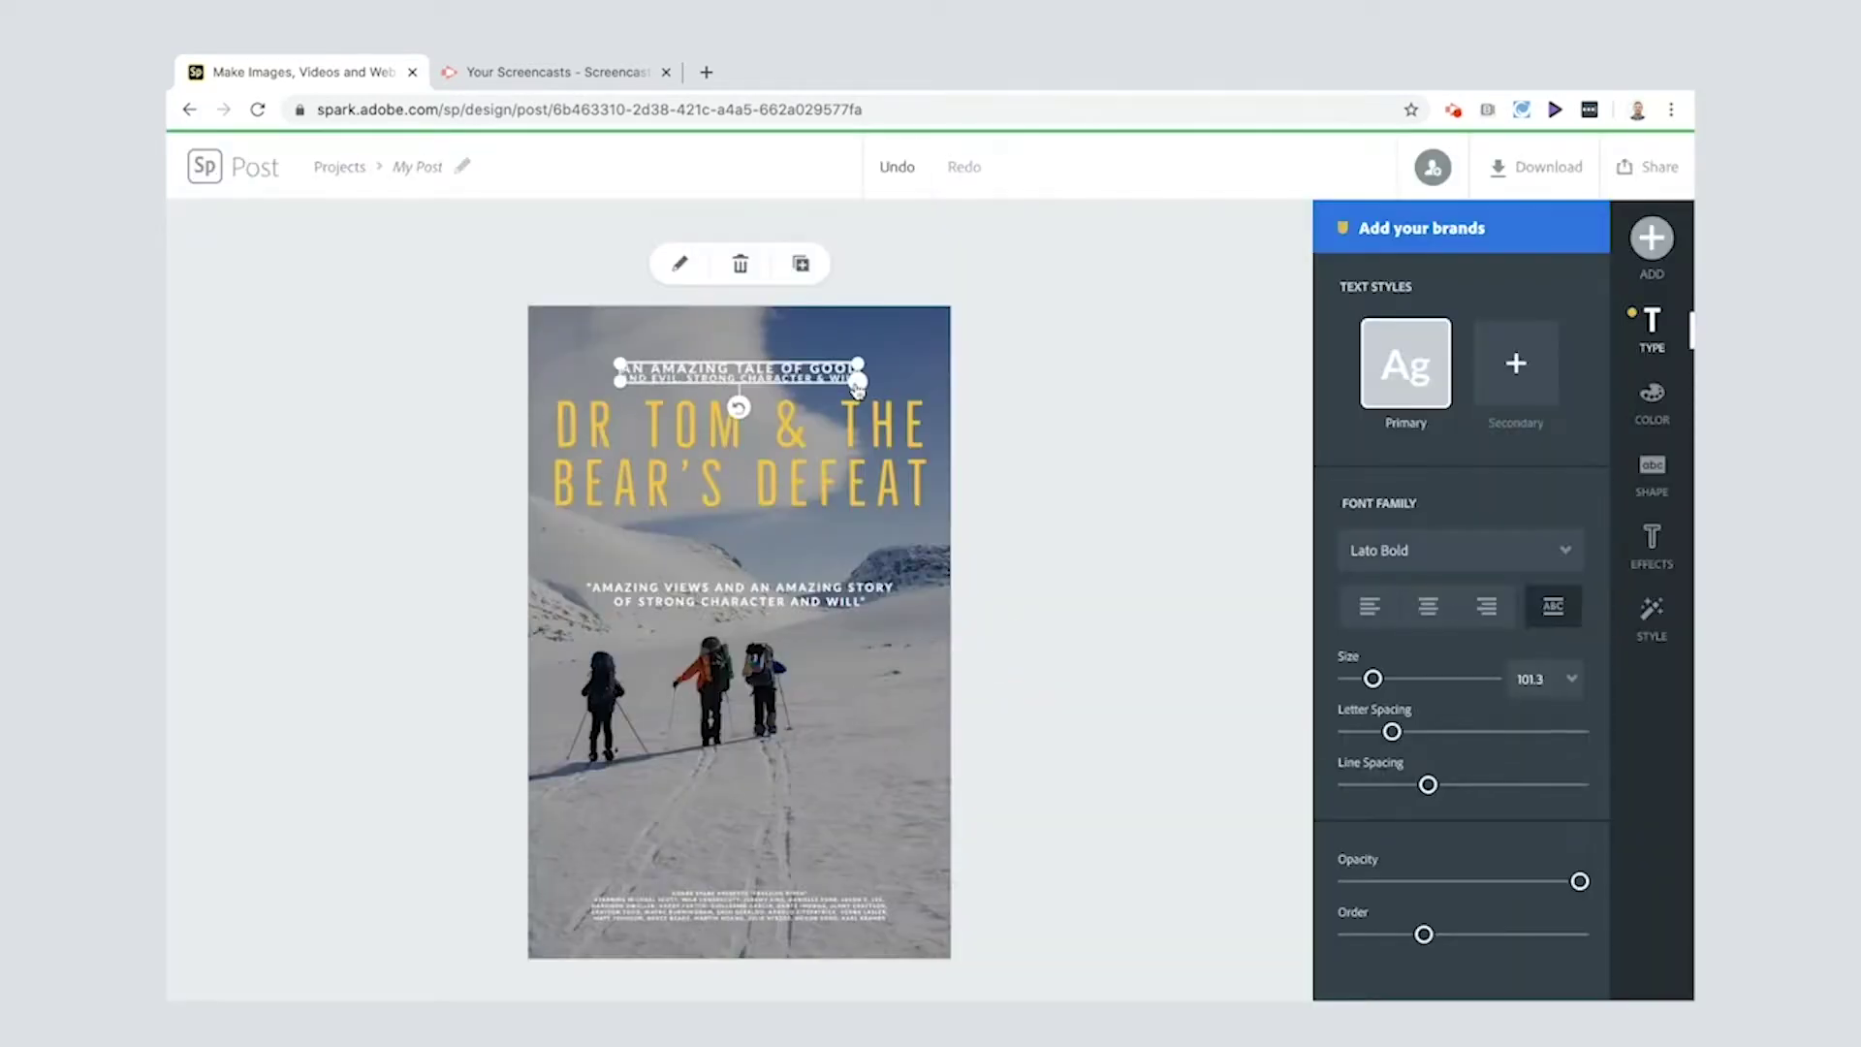
- Widen the tagline box, move it up, and increase its letter spacing
{"action": "left_click_drag", "start_coordinate": [867, 380], "coordinate": [907, 387]}
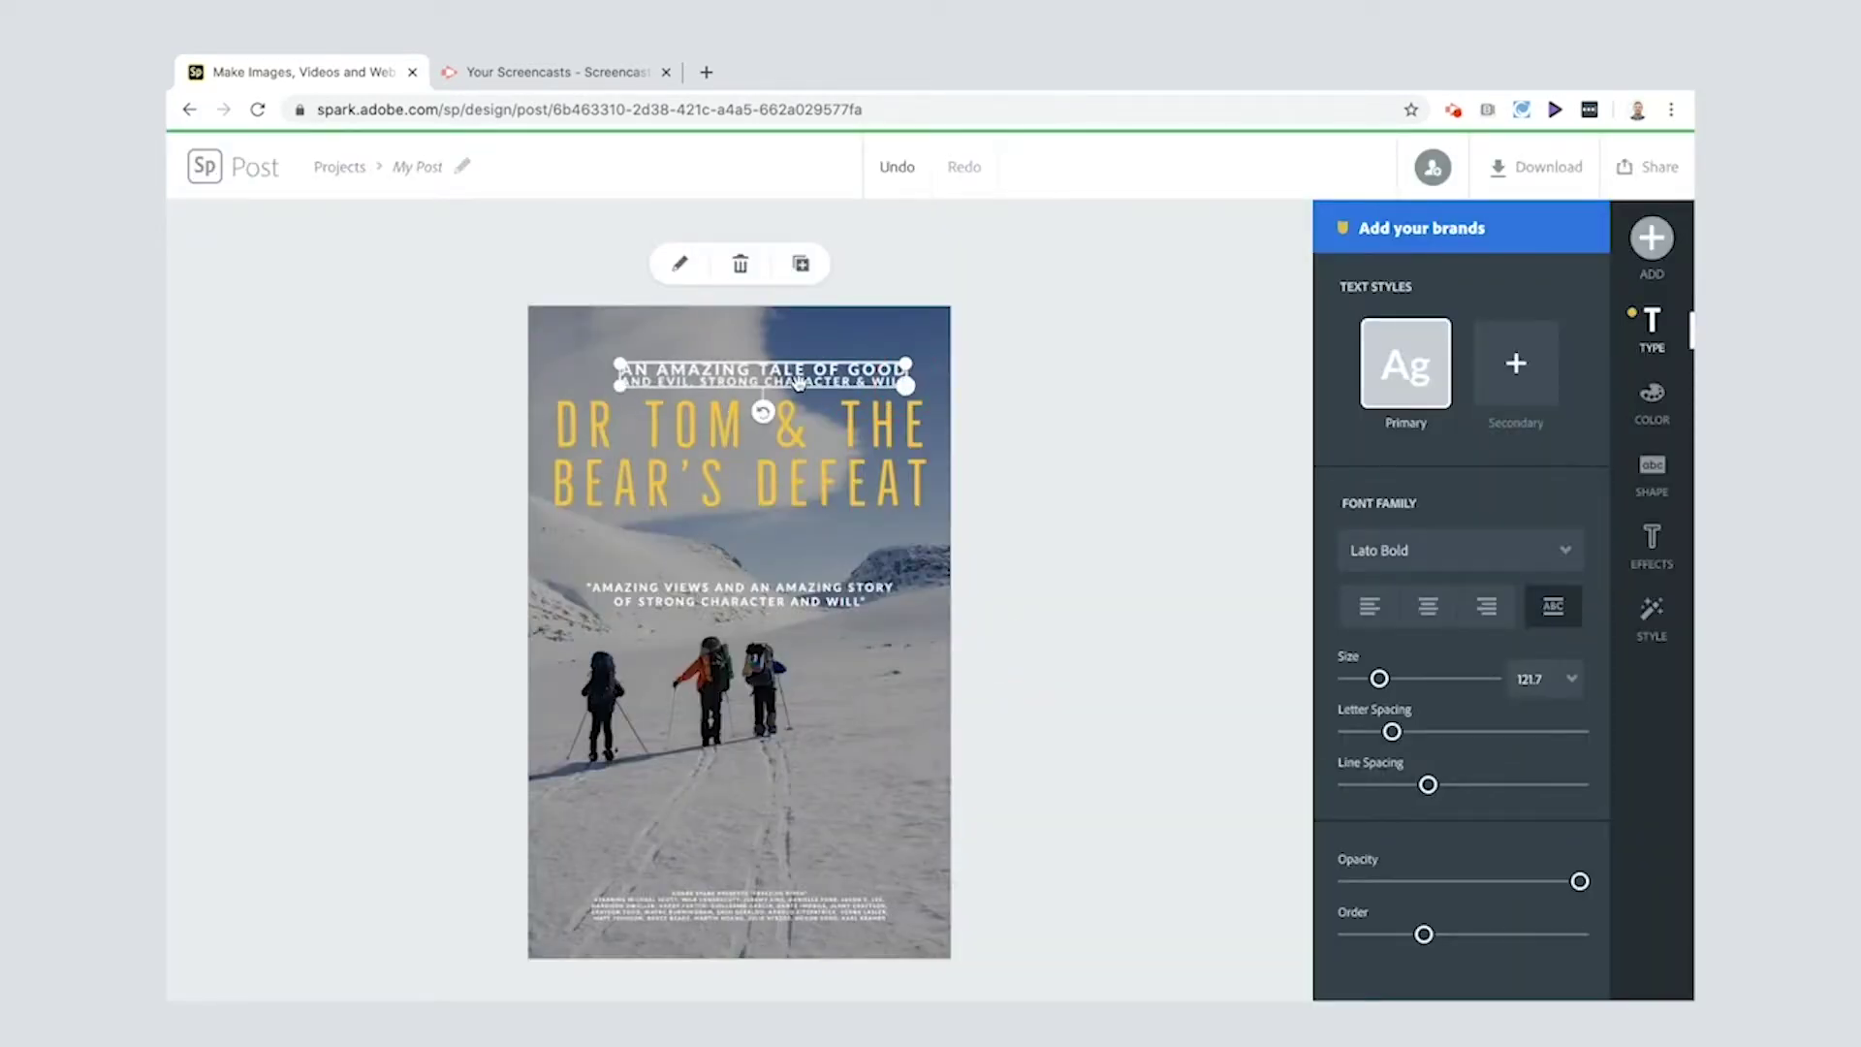
{"action": "left_click_drag", "start_coordinate": [792, 378], "coordinate": [769, 355]}
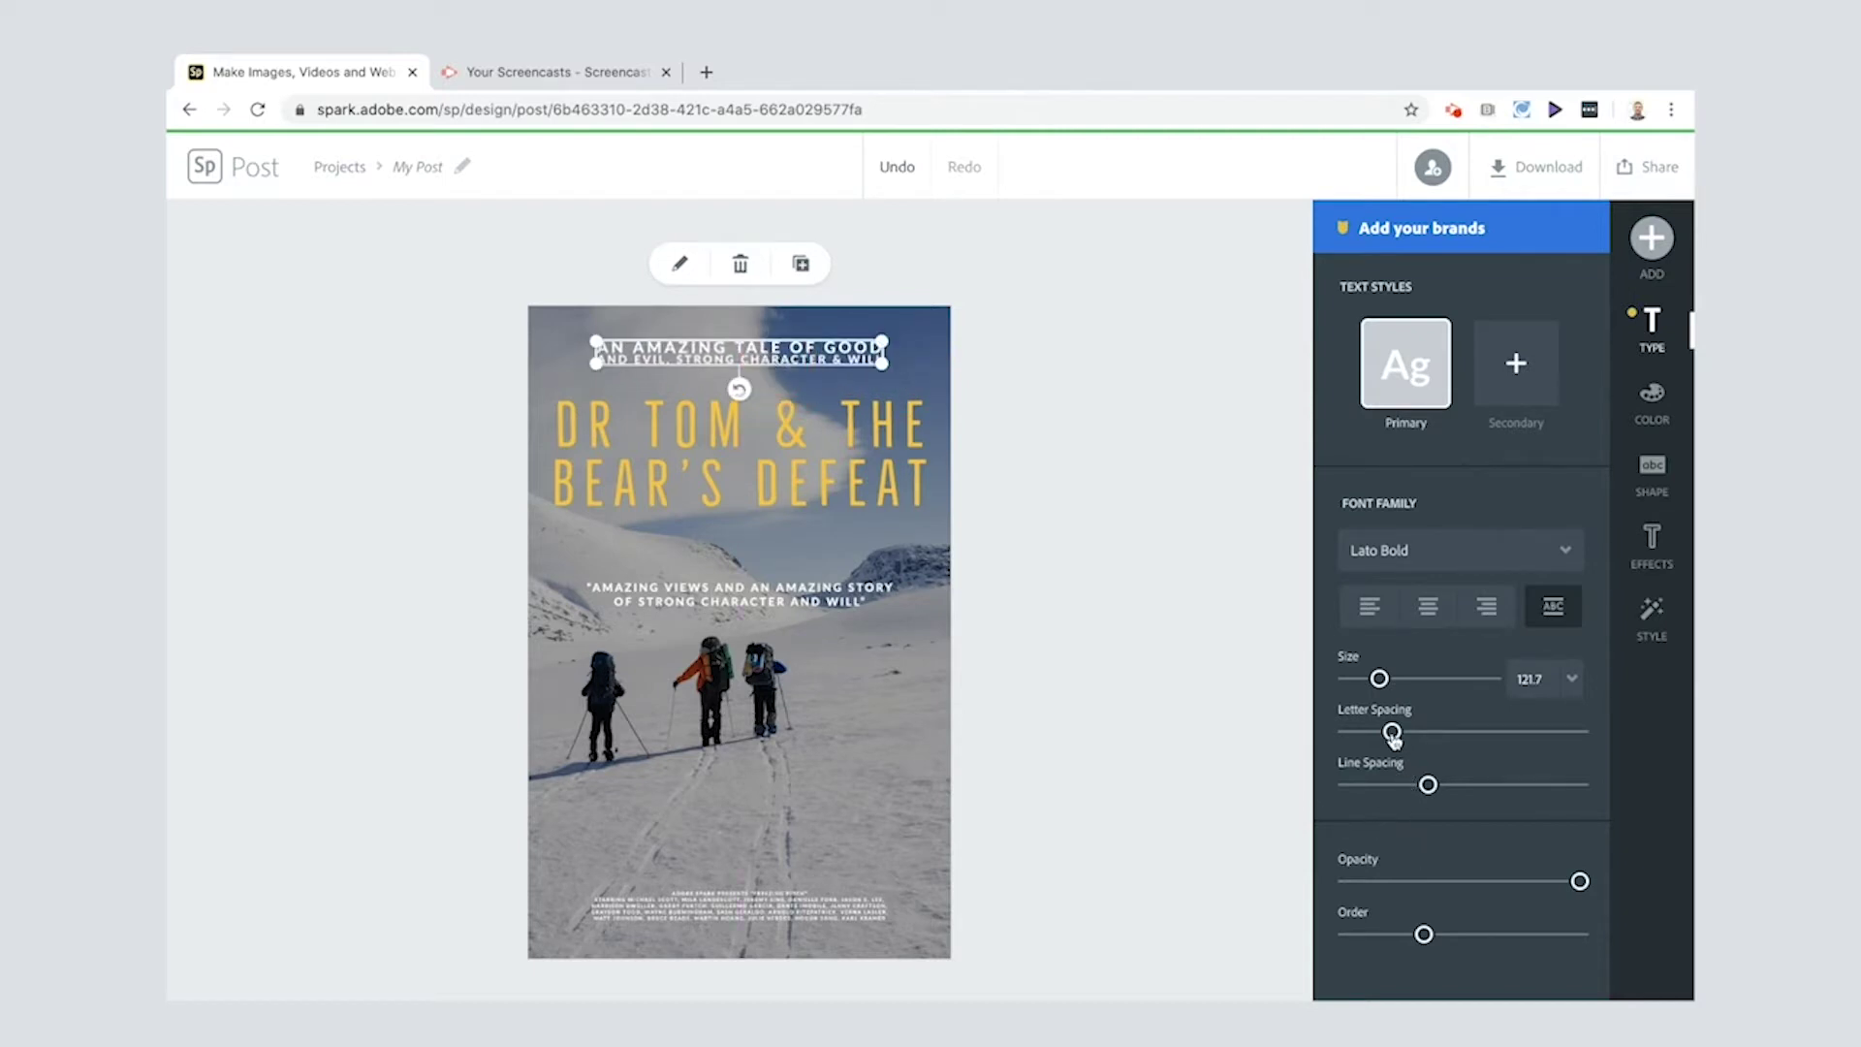
{"action": "left_click_drag", "start_coordinate": [1393, 734], "coordinate": [1446, 732]}
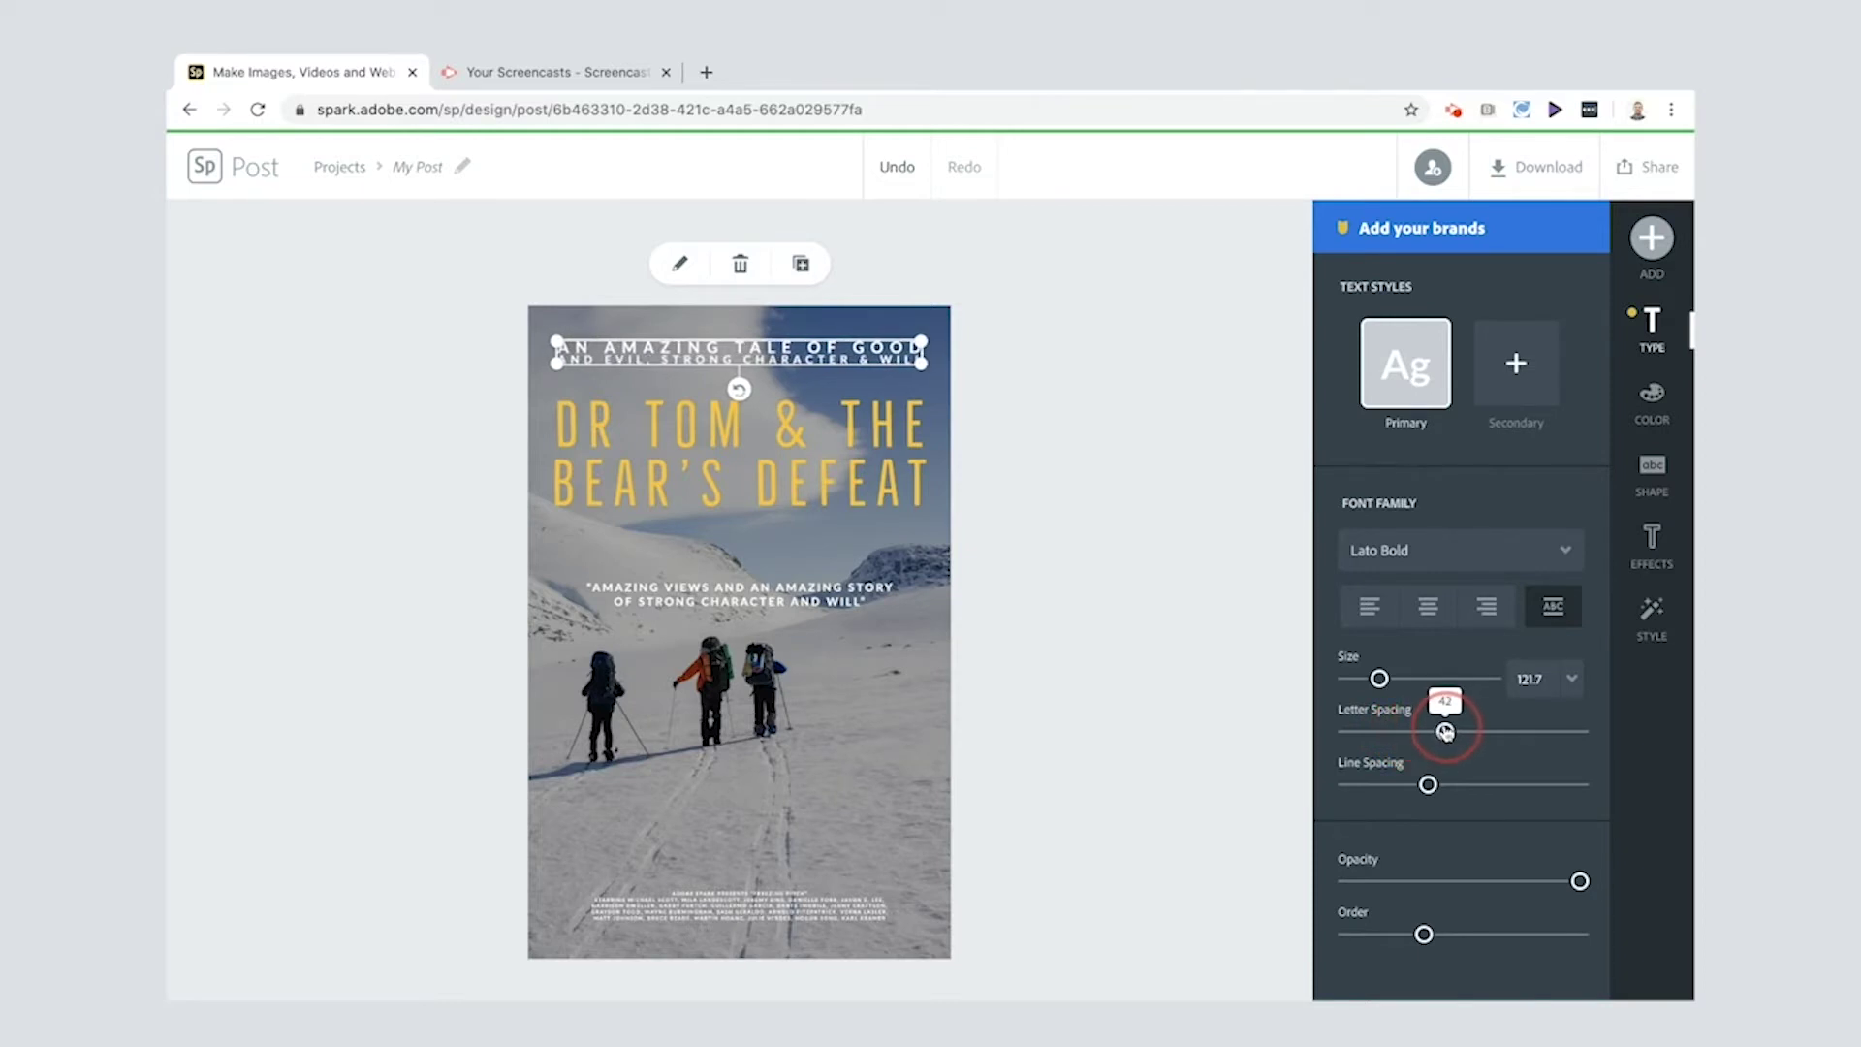
{"action": "left_click", "coordinate": [1176, 540]}
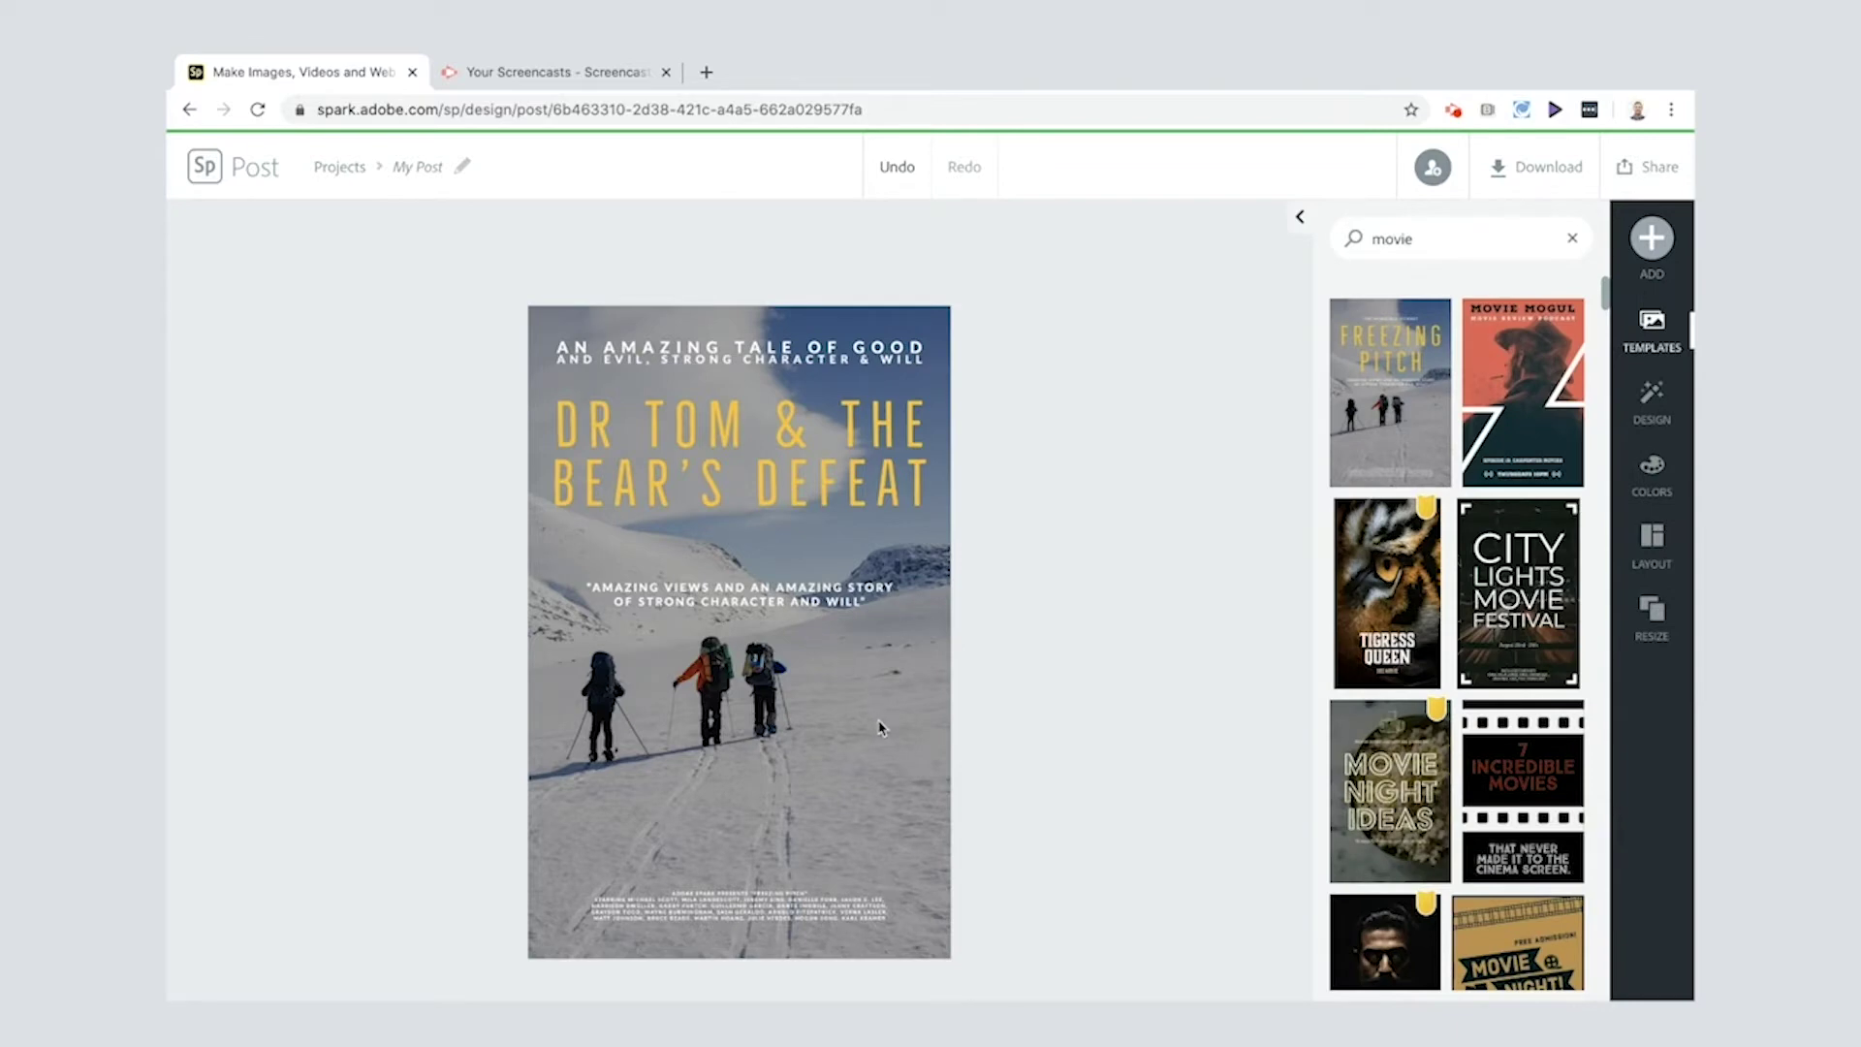
- Replace the background with the black bear photo from a free photo search for BEAR
{"action": "left_click", "coordinate": [879, 723]}
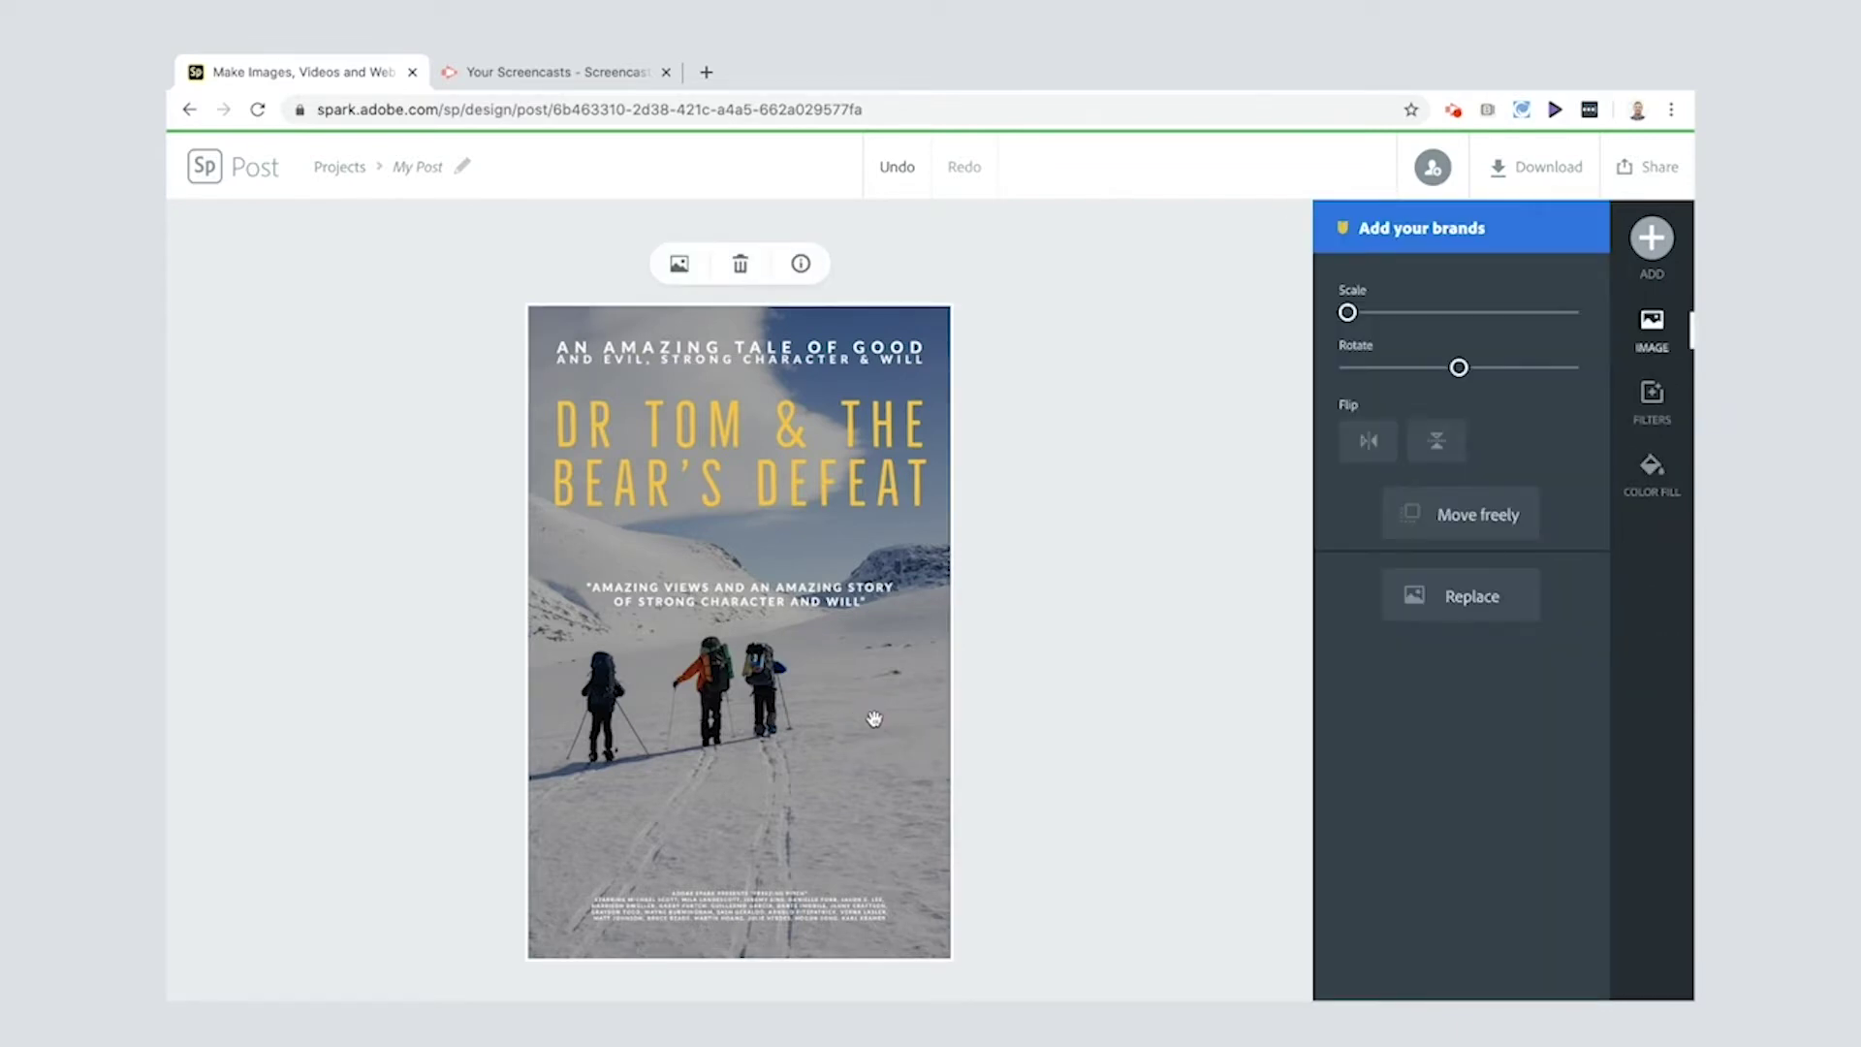
{"action": "left_click", "coordinate": [679, 264]}
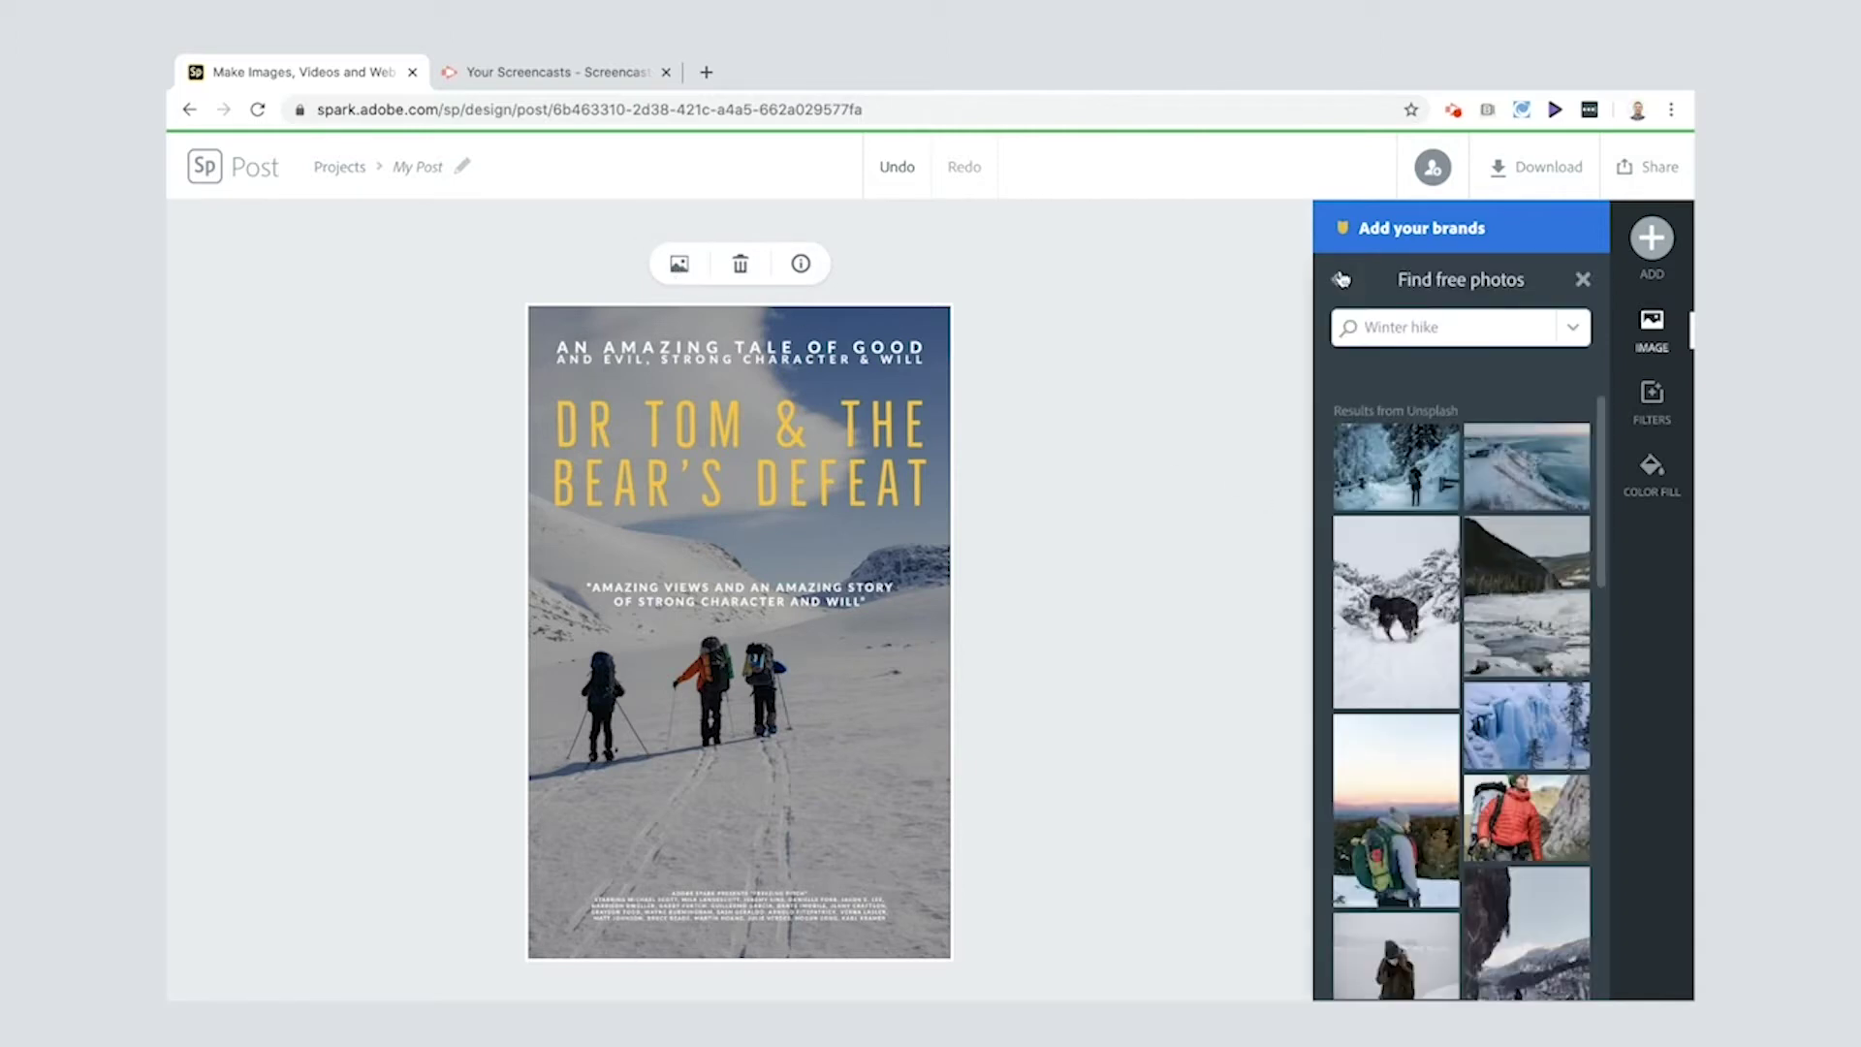
{"action": "left_click", "coordinate": [1341, 283]}
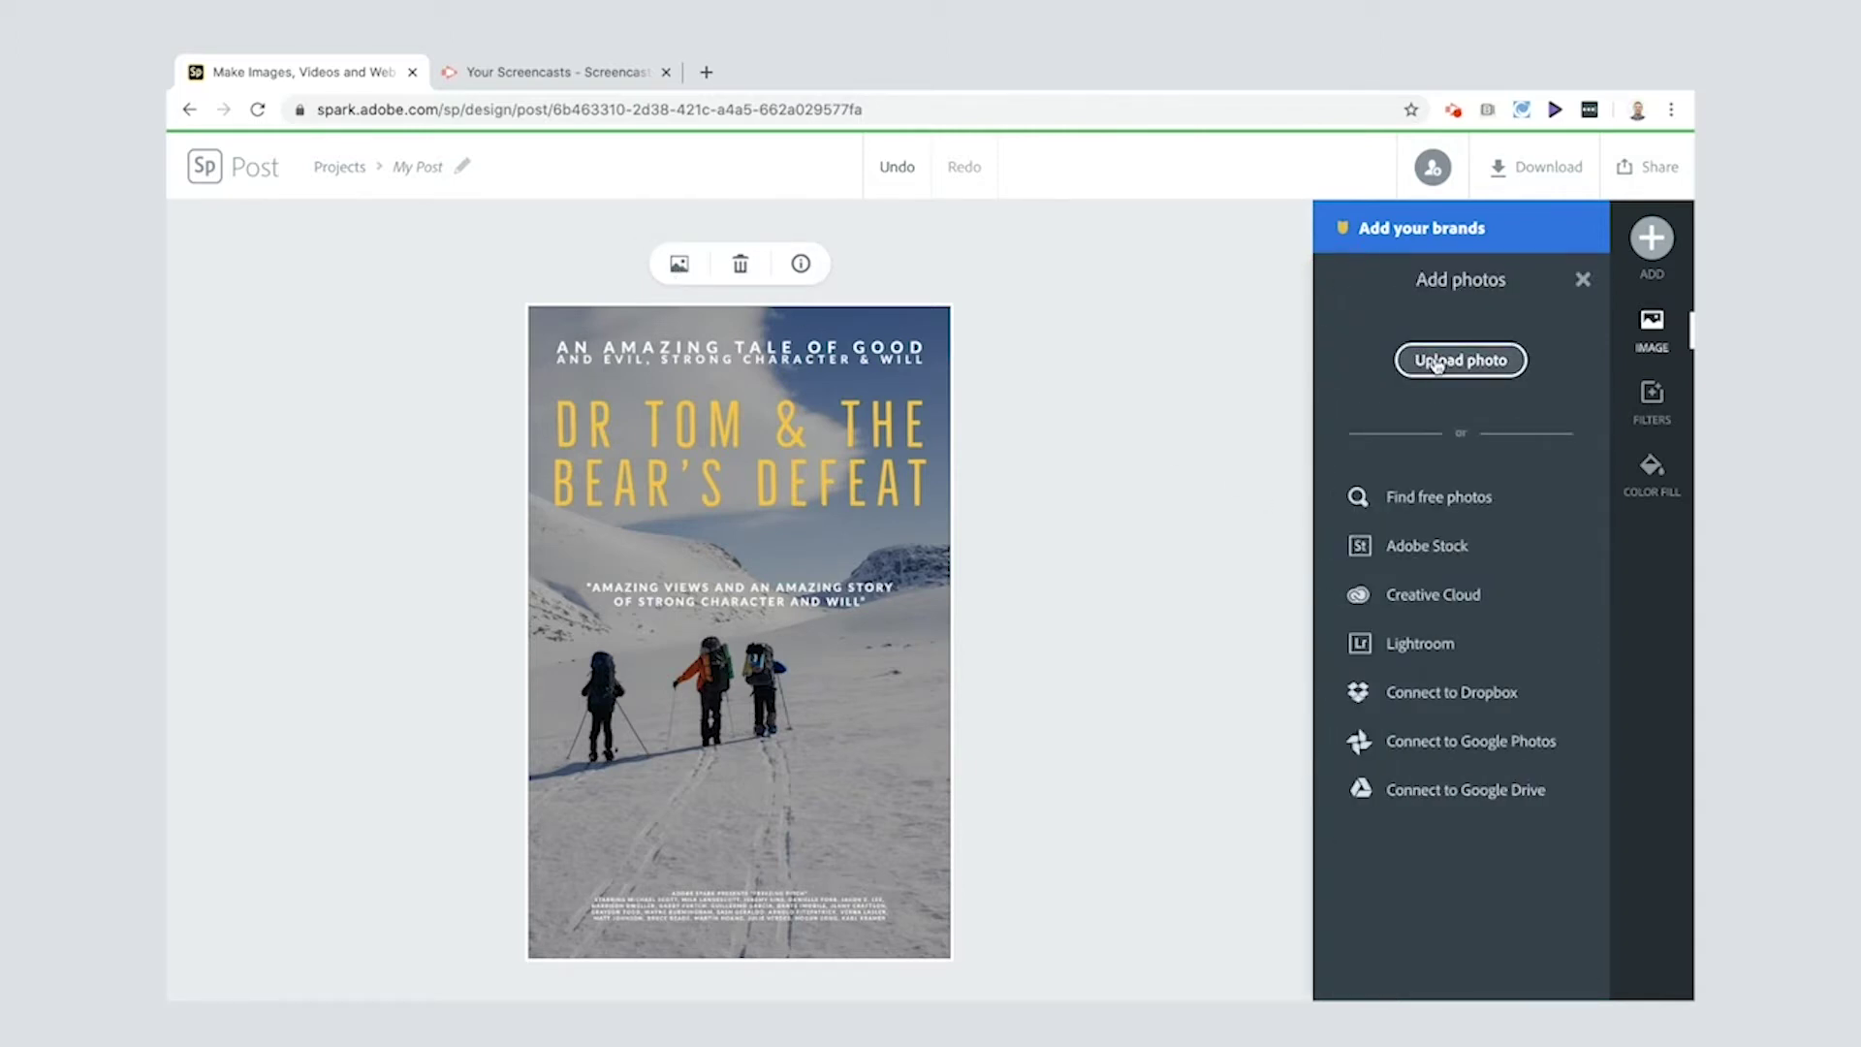
{"action": "left_click", "coordinate": [1420, 498]}
{"action": "left_click", "coordinate": [1423, 327]}
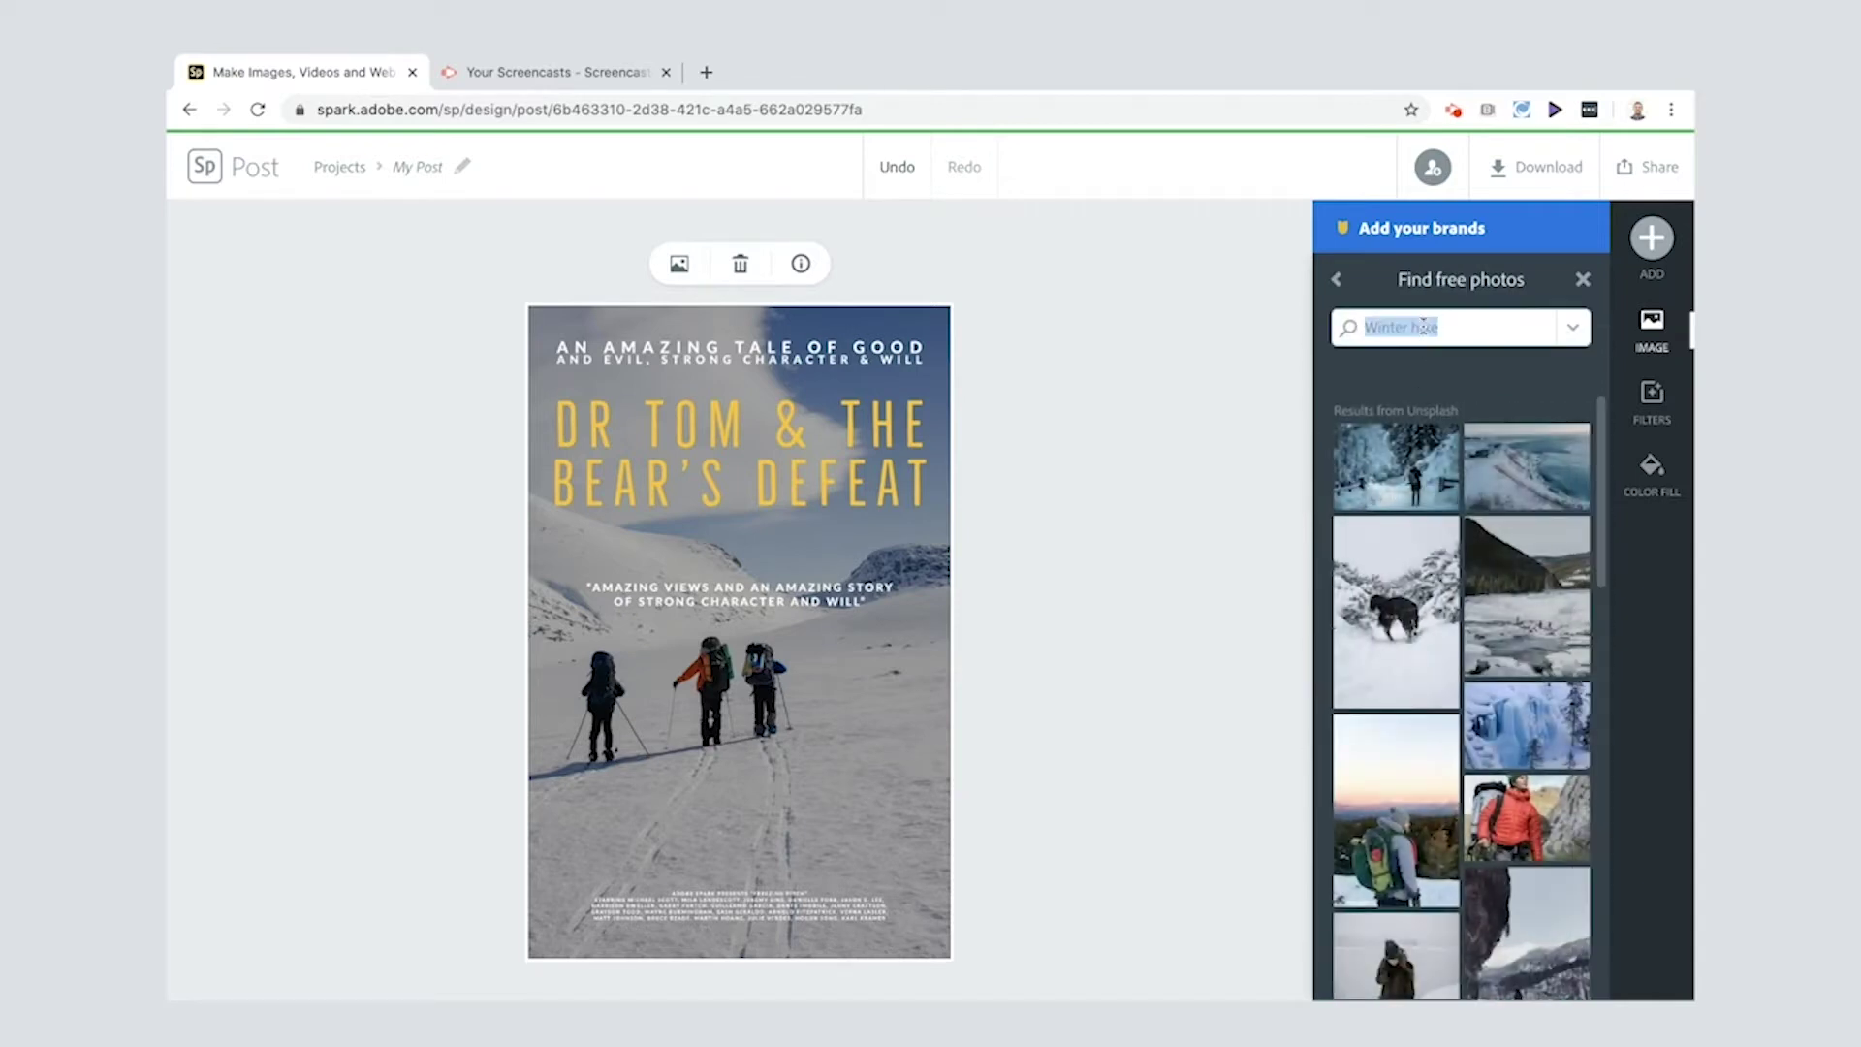
{"action": "type", "text": "BEAR"}
{"action": "key", "text": "Return"}
{"action": "scroll", "coordinate": [1392, 776], "scroll_direction": "down", "scroll_amount": 3}
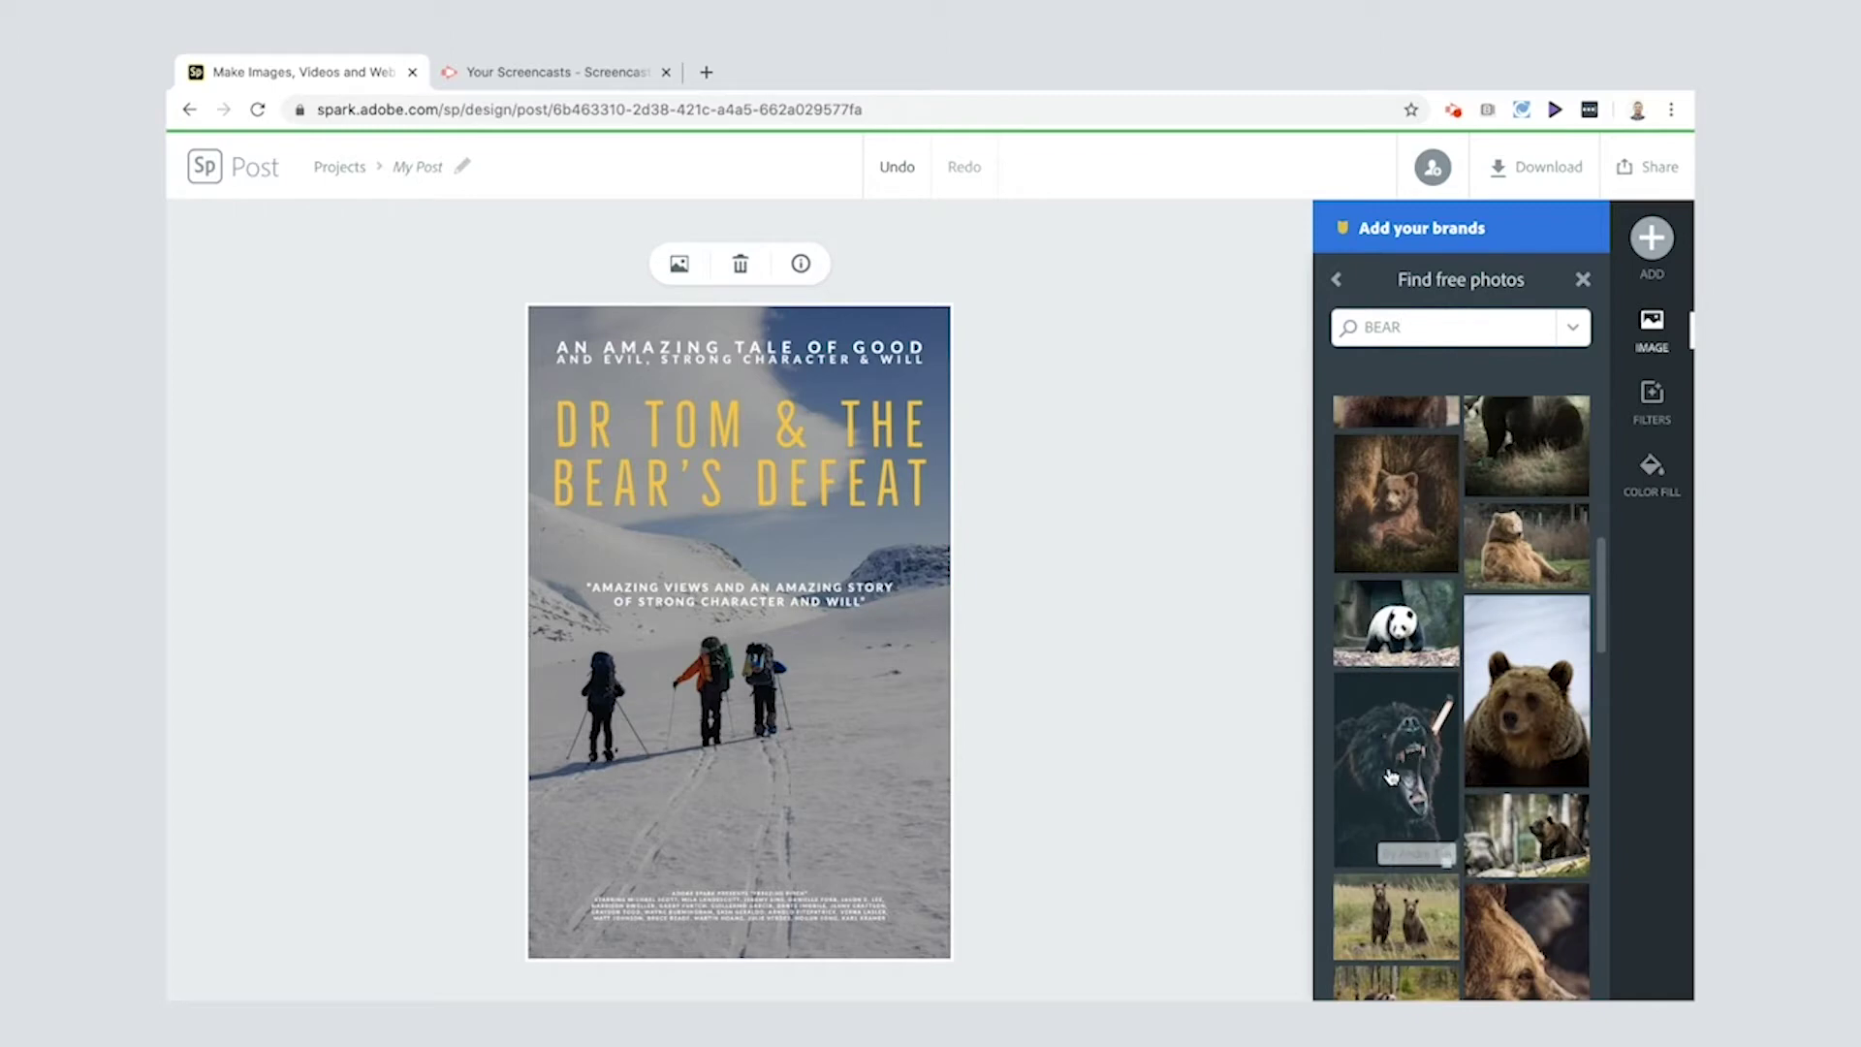
{"action": "left_click", "coordinate": [1392, 775]}
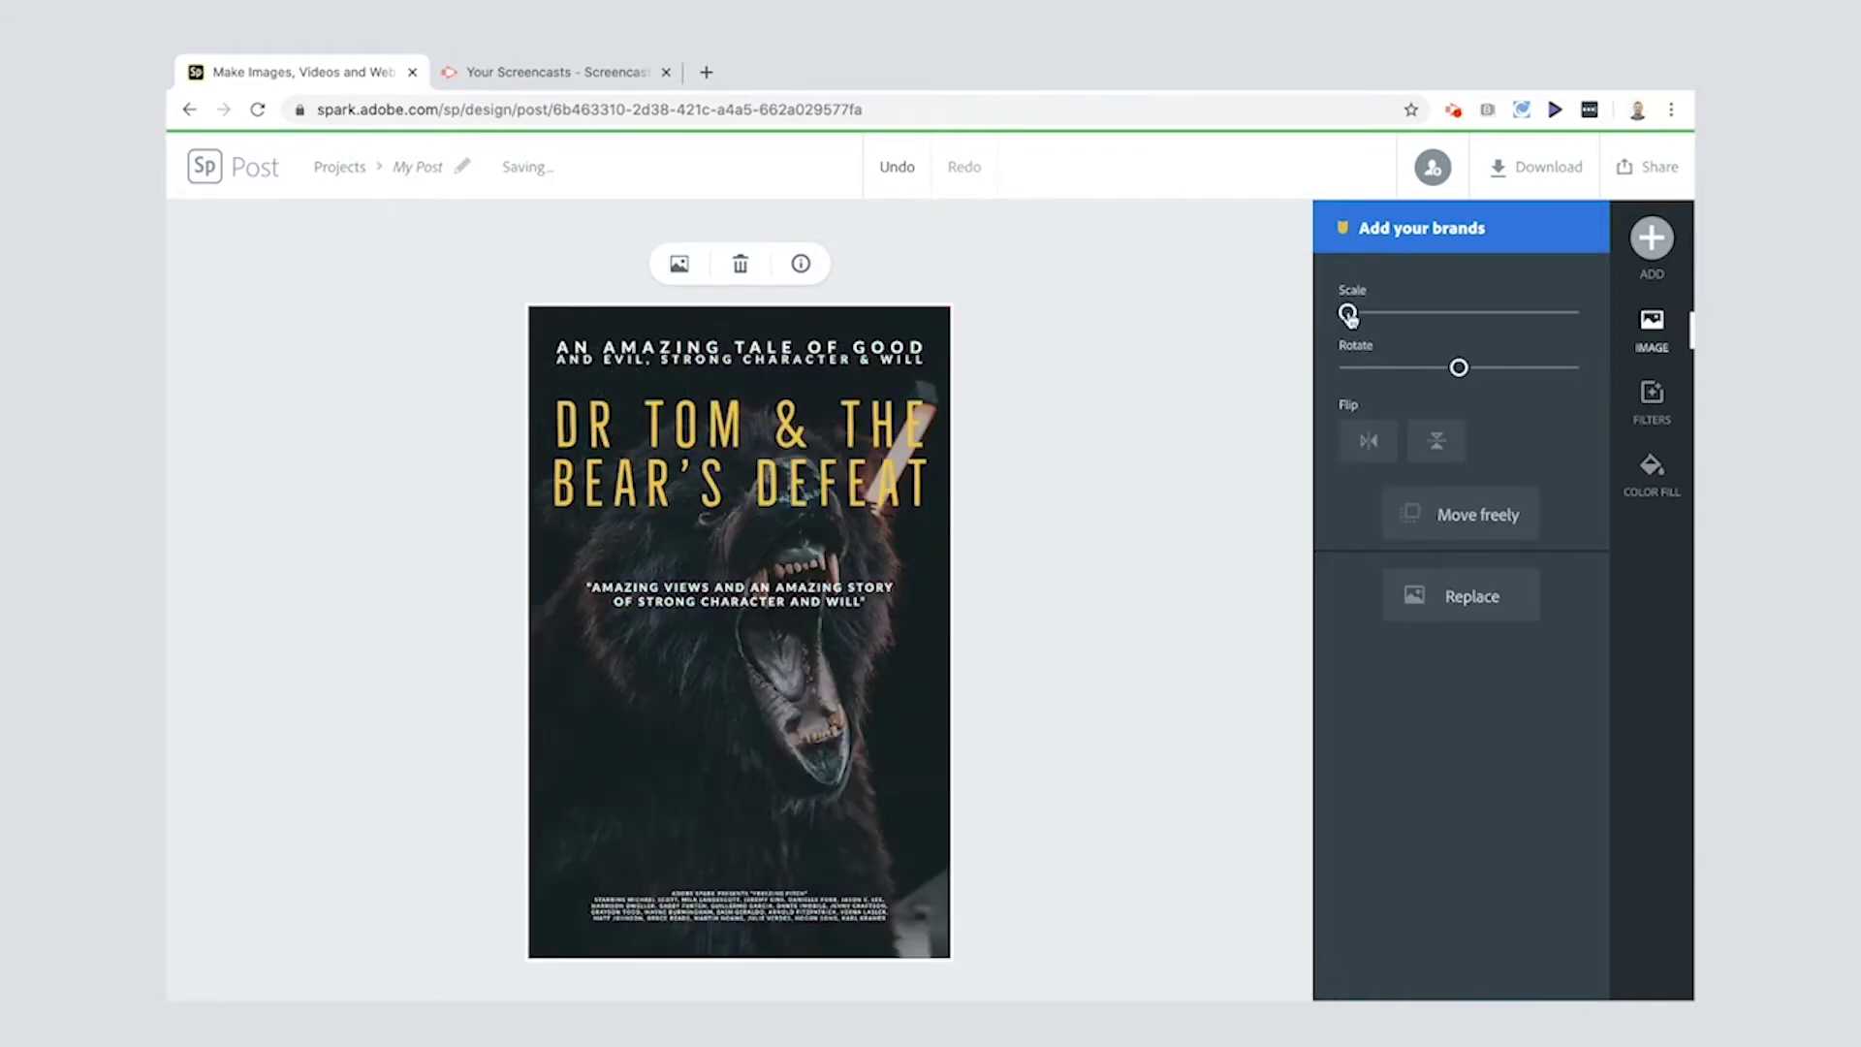
- Enlarge the bear photo and reposition it within the poster
{"action": "left_click_drag", "start_coordinate": [1348, 315], "coordinate": [1355, 317]}
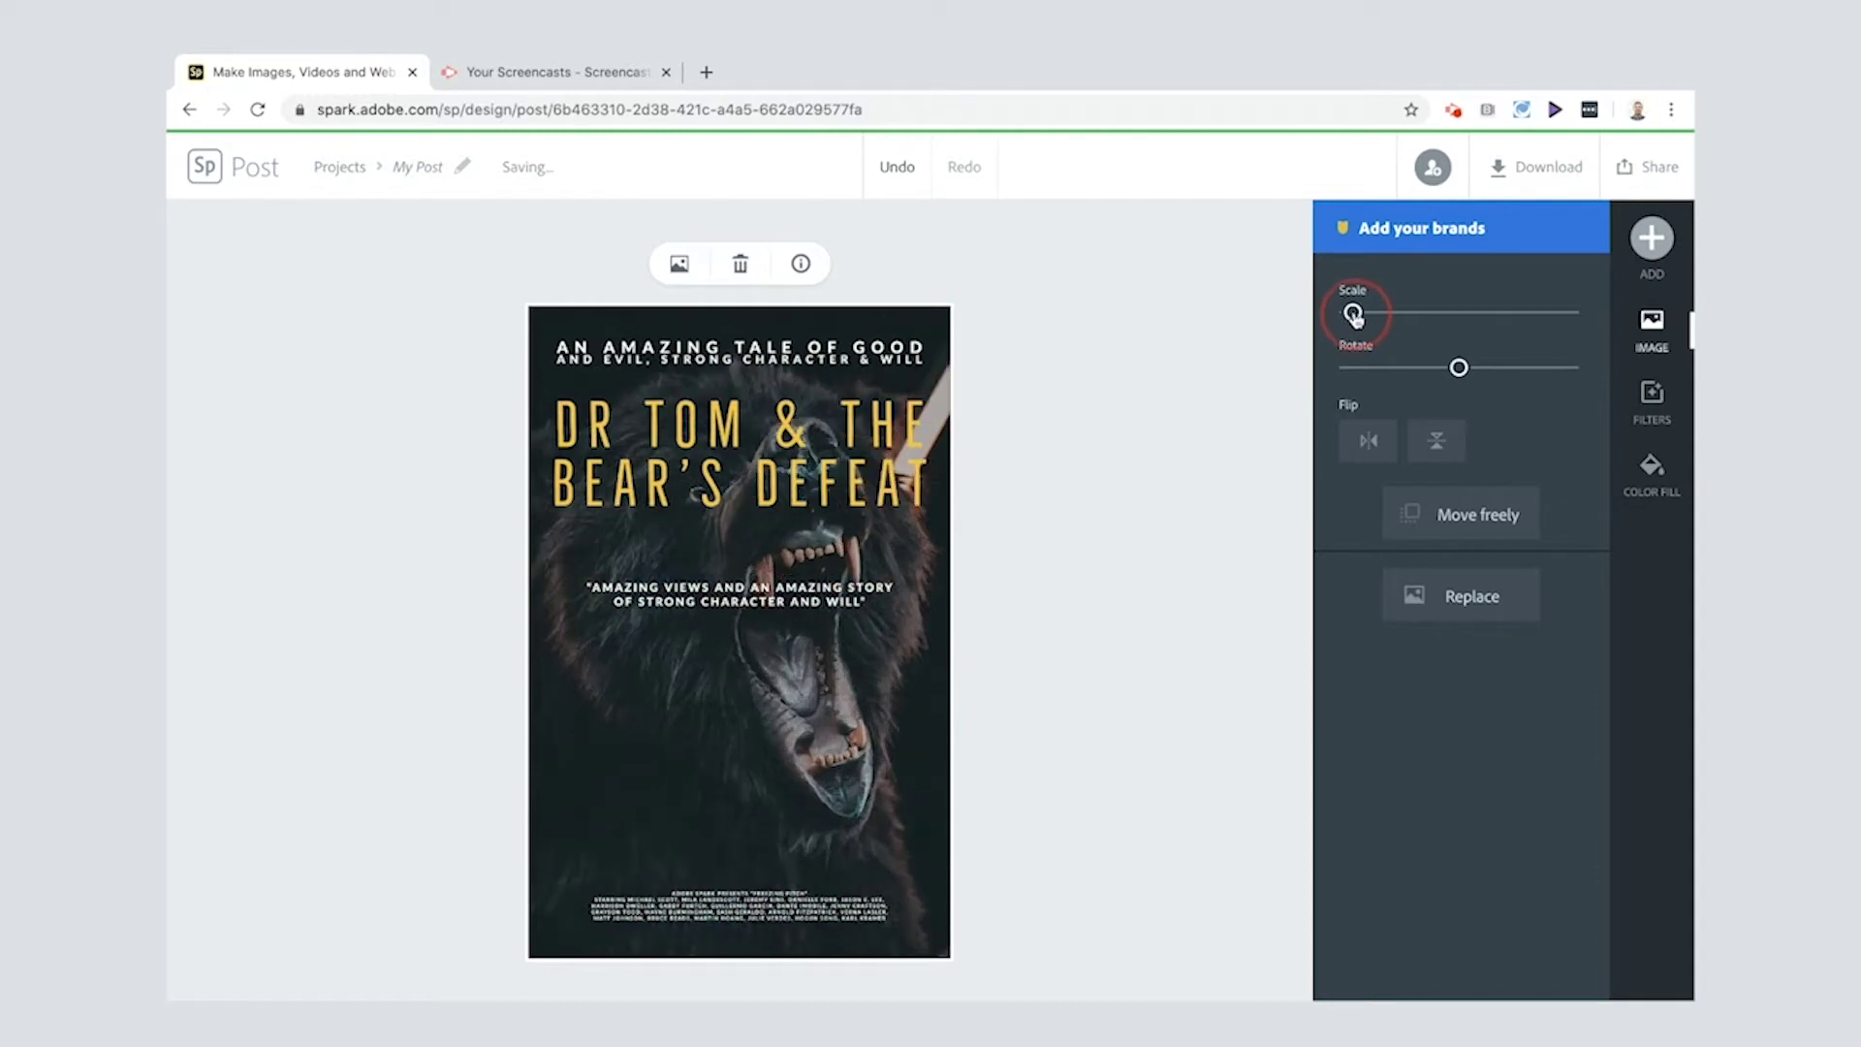
{"action": "left_click_drag", "start_coordinate": [912, 563], "coordinate": [883, 631]}
{"action": "left_click", "coordinate": [1016, 580]}
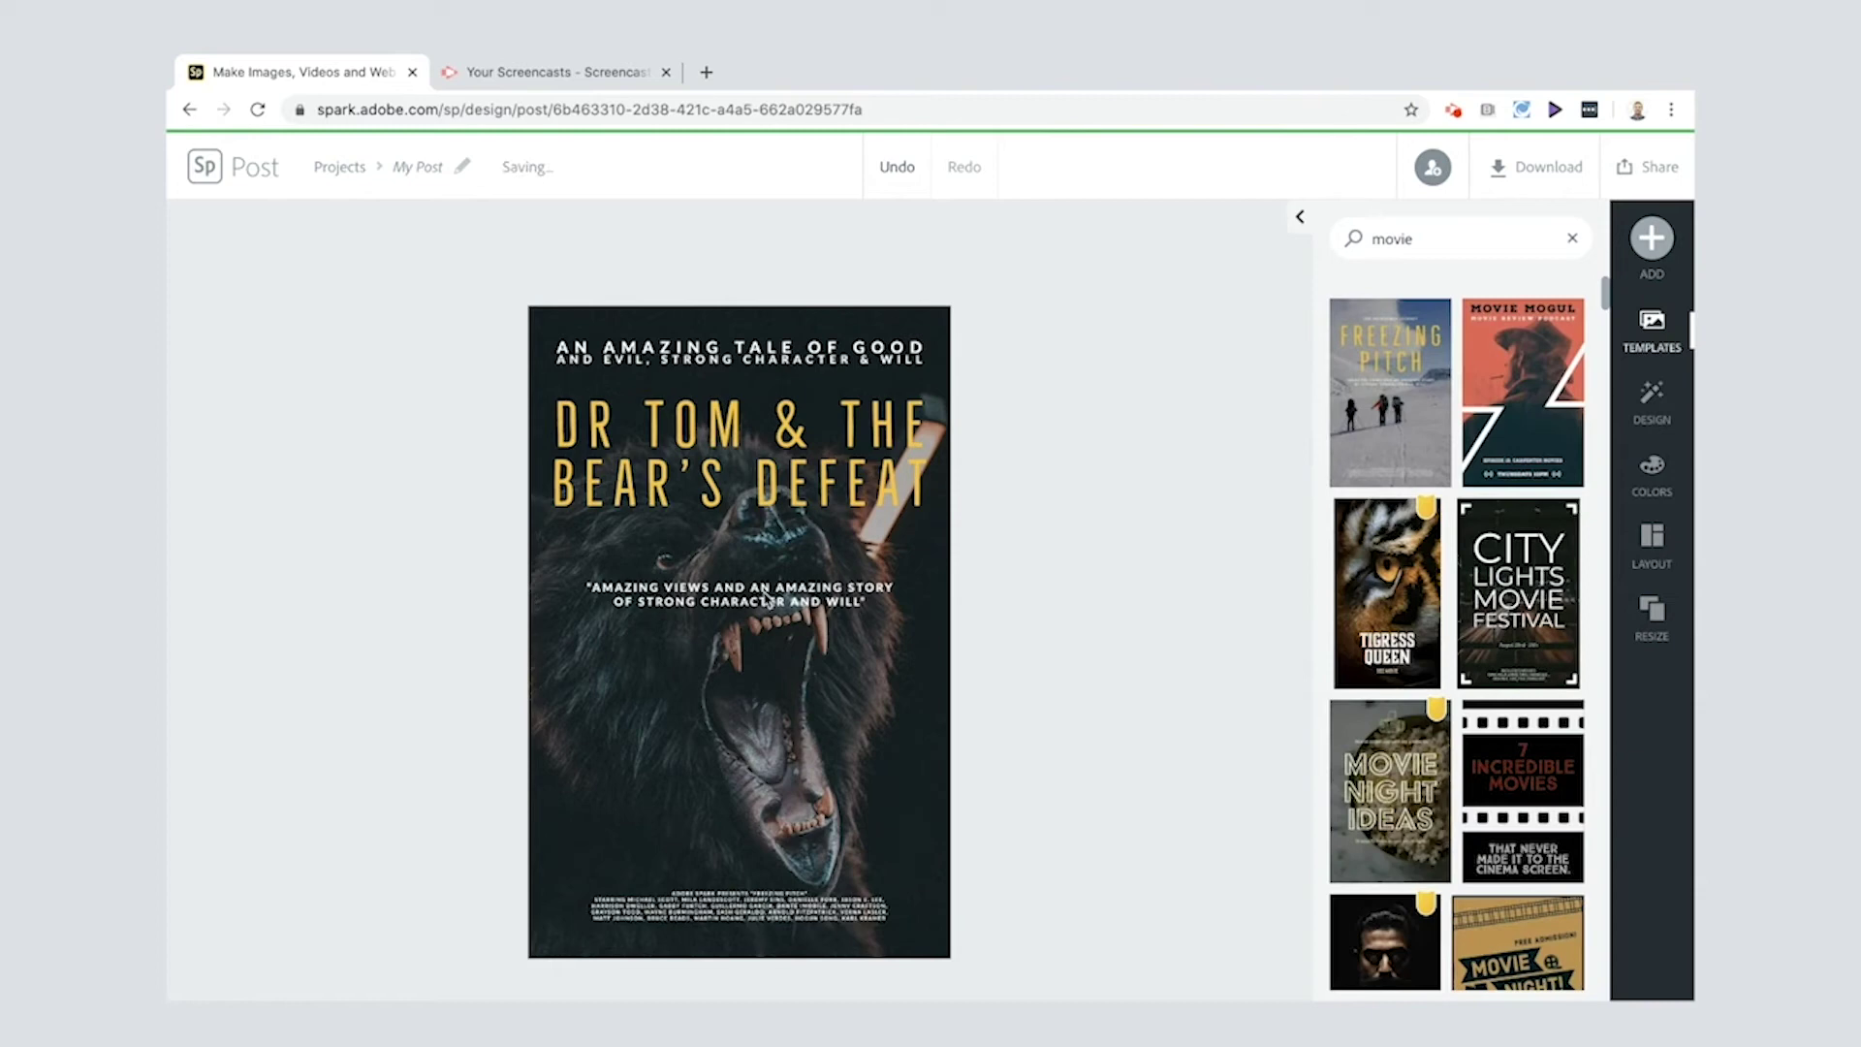
- Move the quote lower and rewrite it as 'SUCH A TRAGEDY. YOU WILL BE TRANSFIXED…' with a credit line
{"action": "left_click_drag", "start_coordinate": [778, 602], "coordinate": [765, 727]}
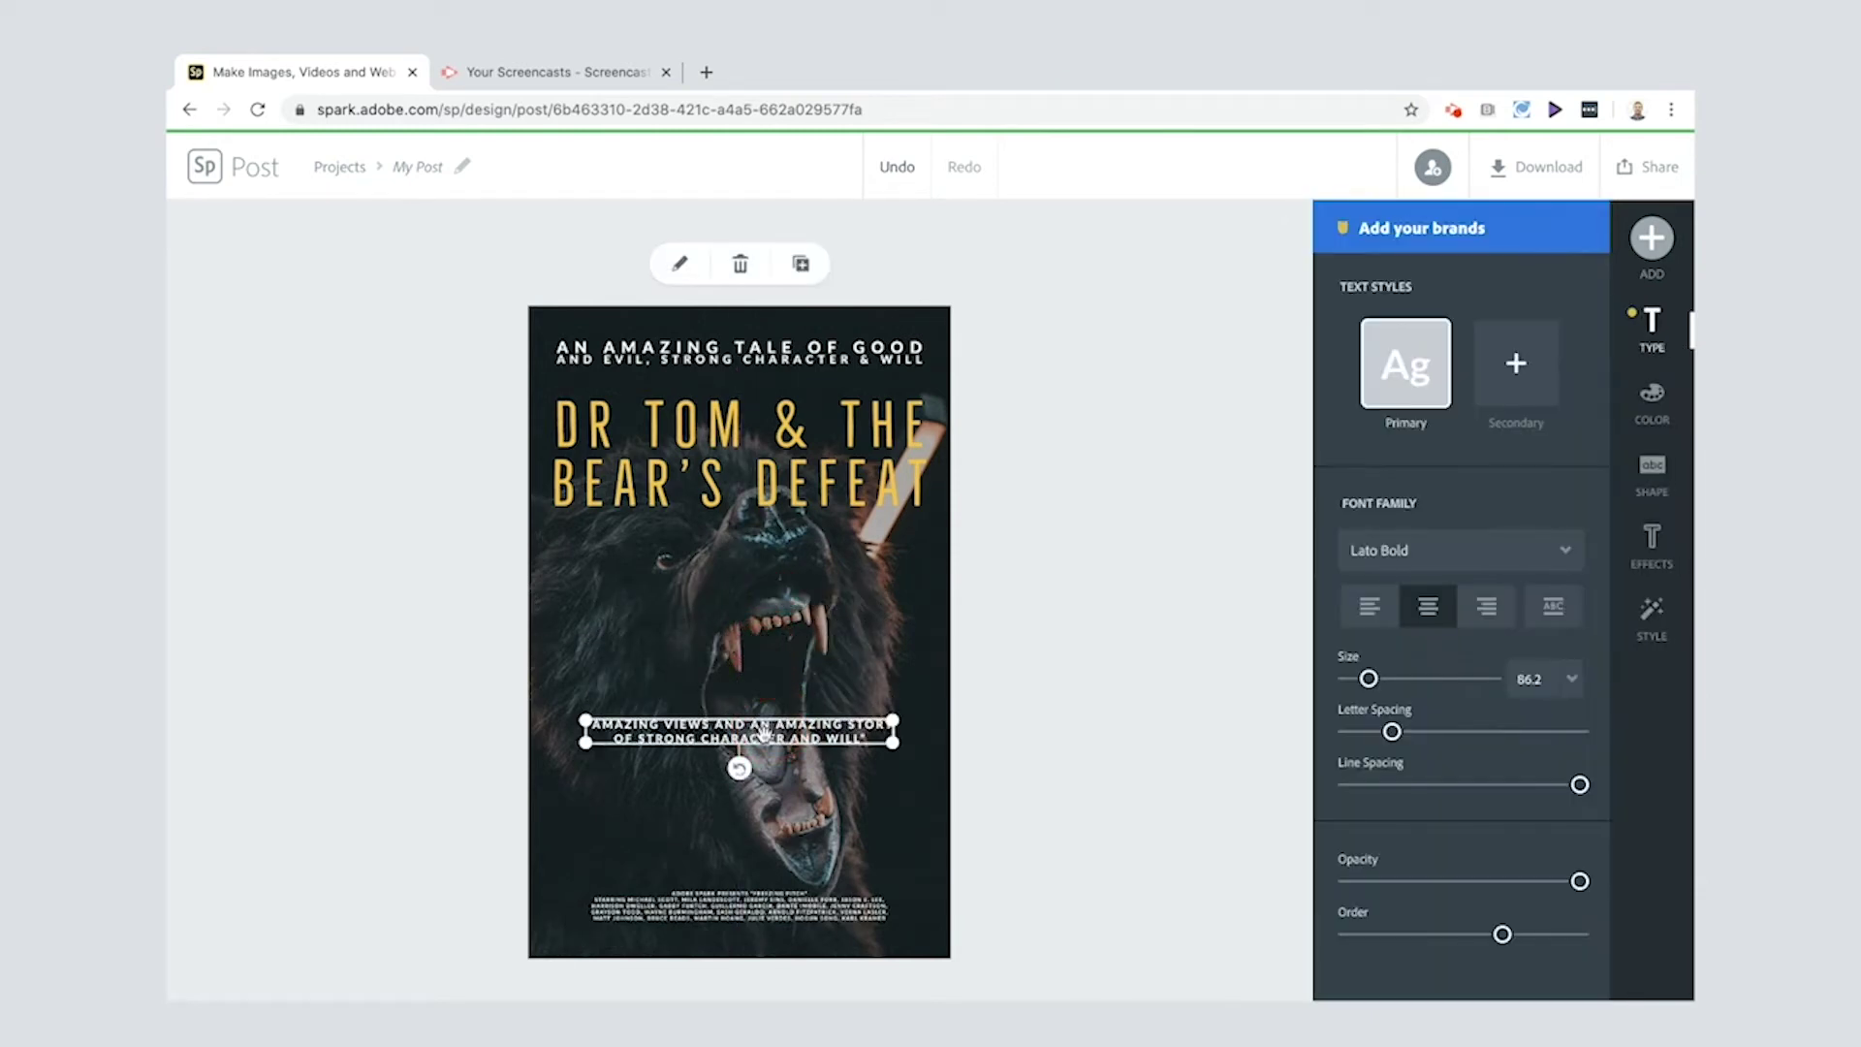
{"action": "double_click", "coordinate": [764, 734]}
{"action": "left_click_drag", "start_coordinate": [901, 506], "coordinate": [587, 260]}
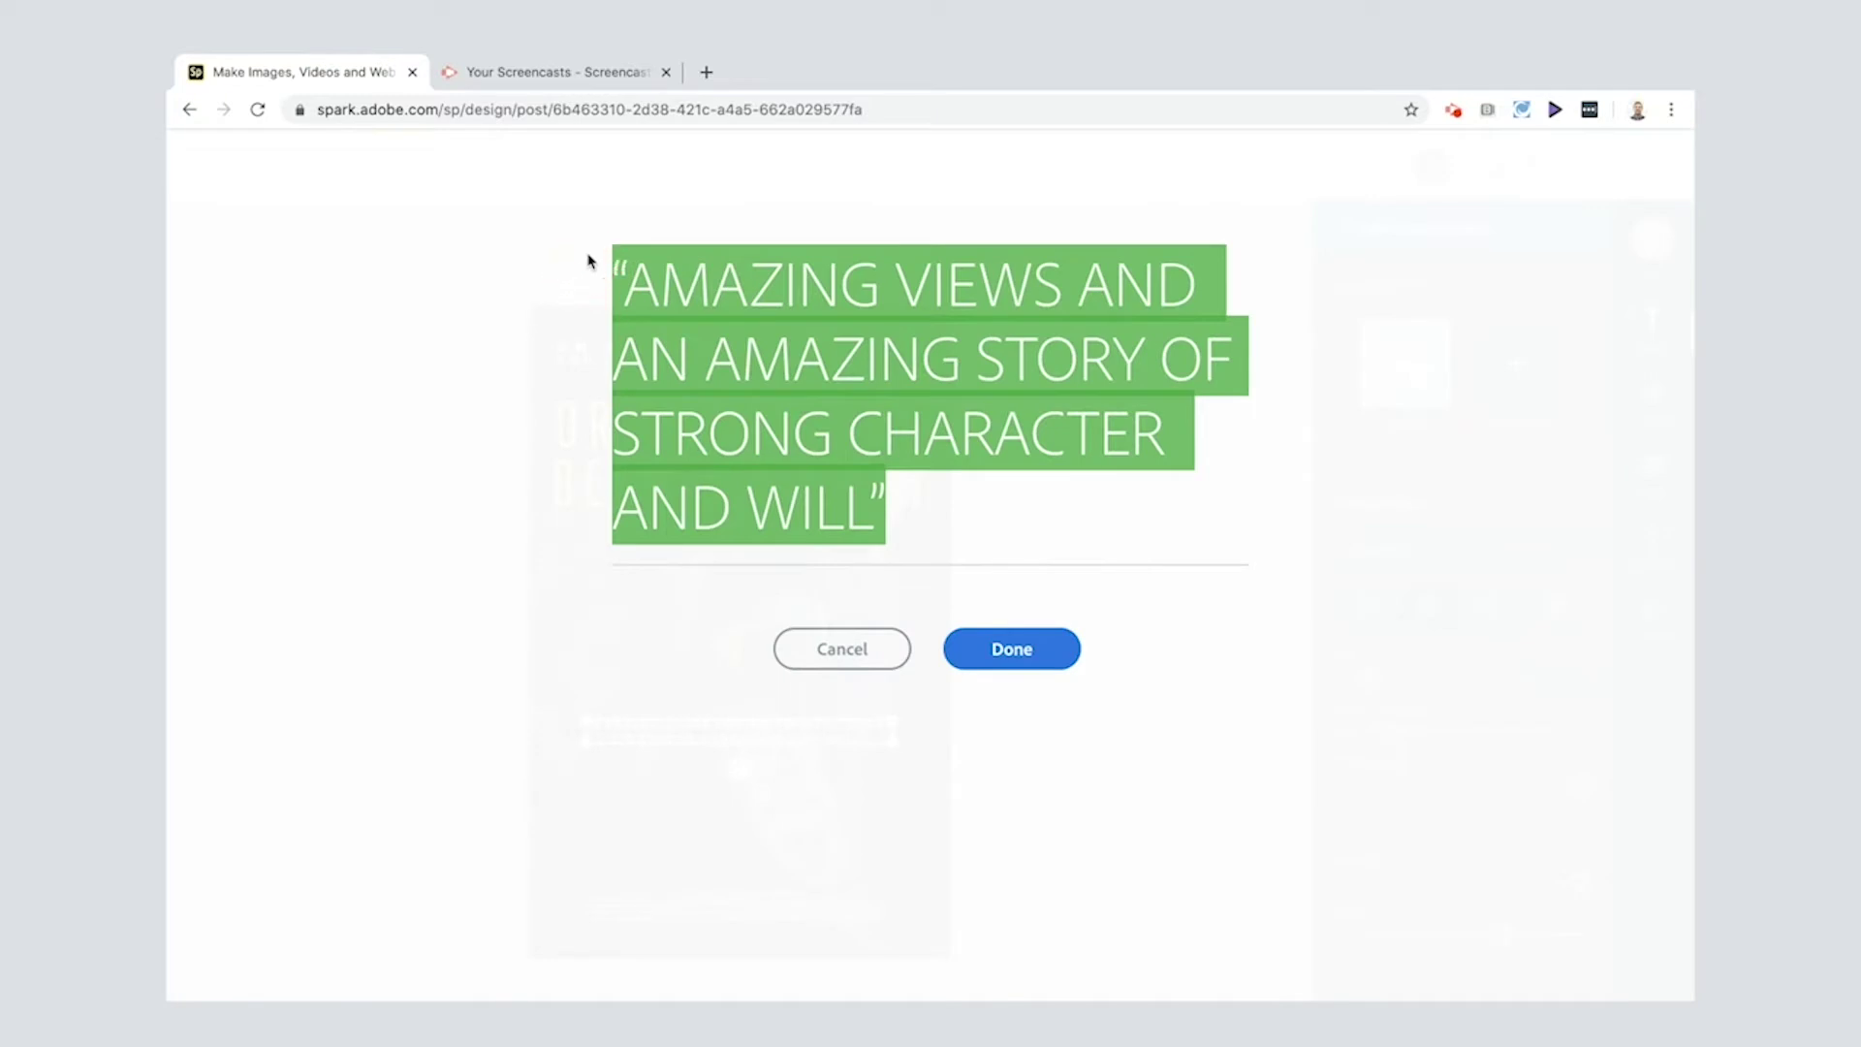
{"action": "type", "text": "'SUCH "}
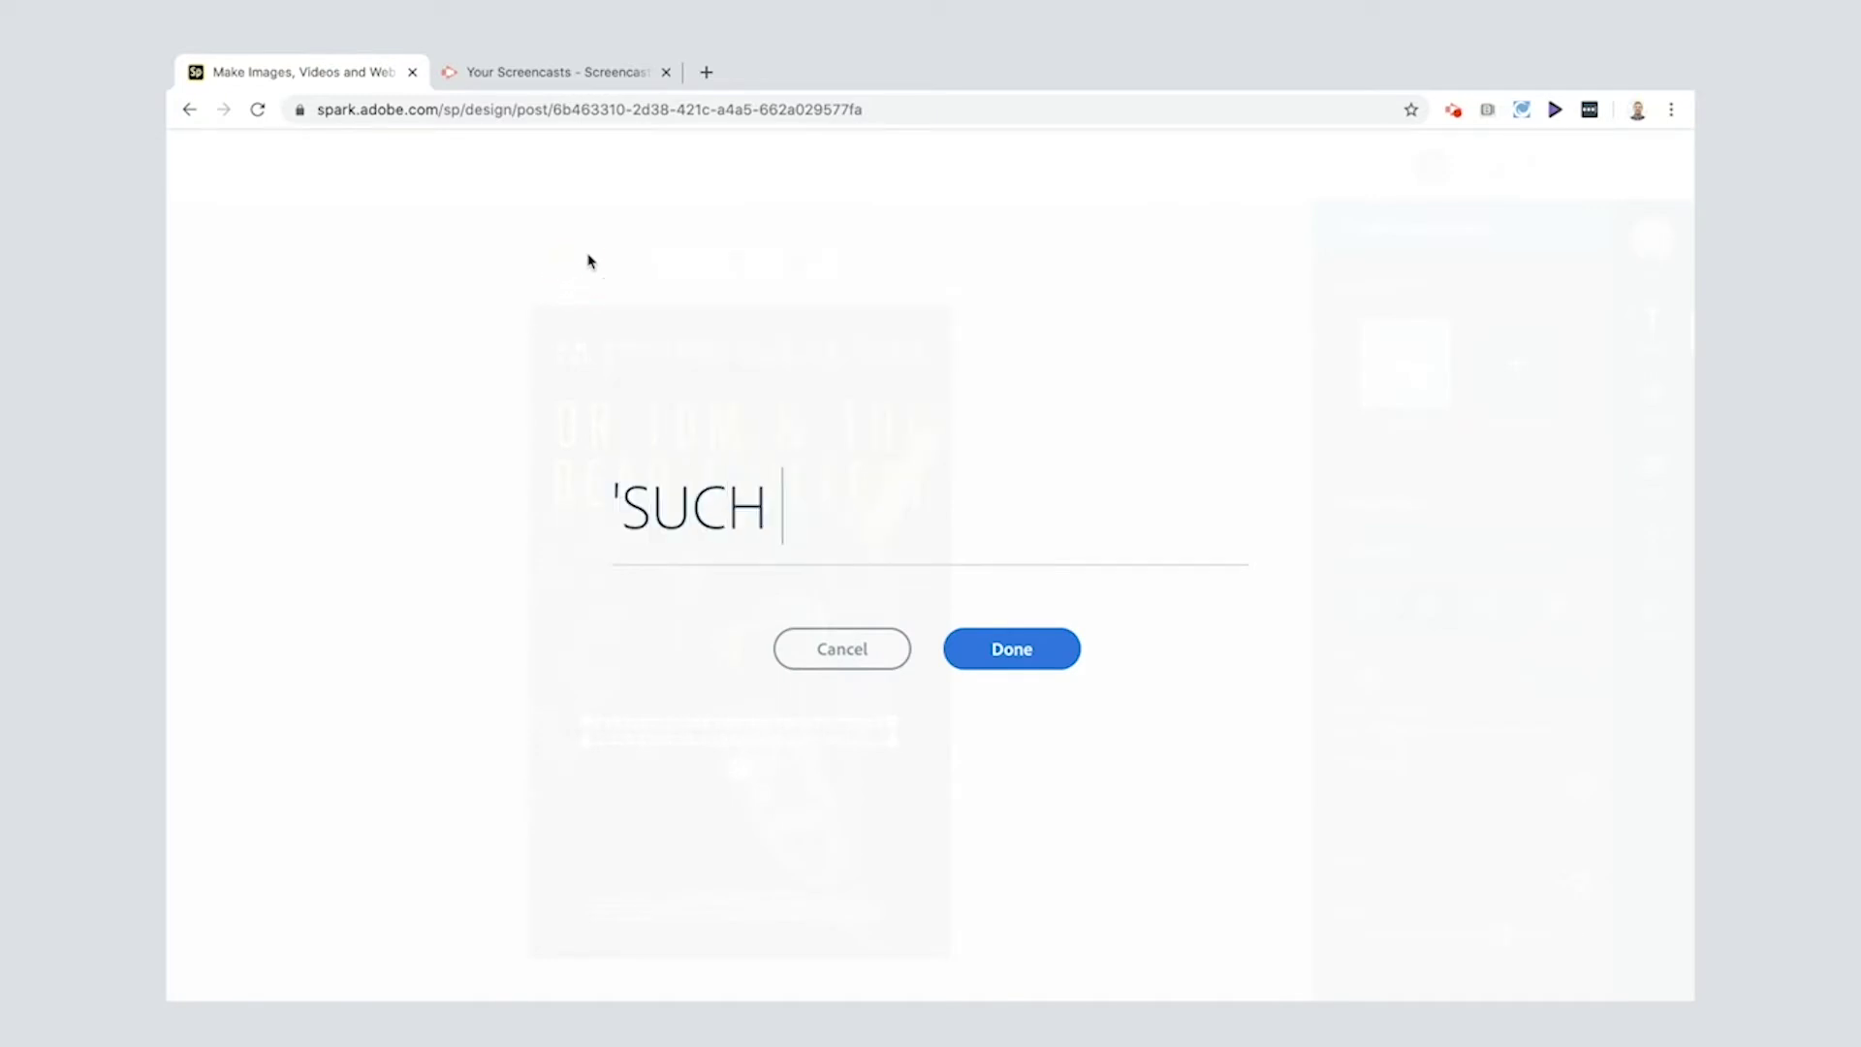
{"action": "type", "text": "A TRAGEDY. YOU"}
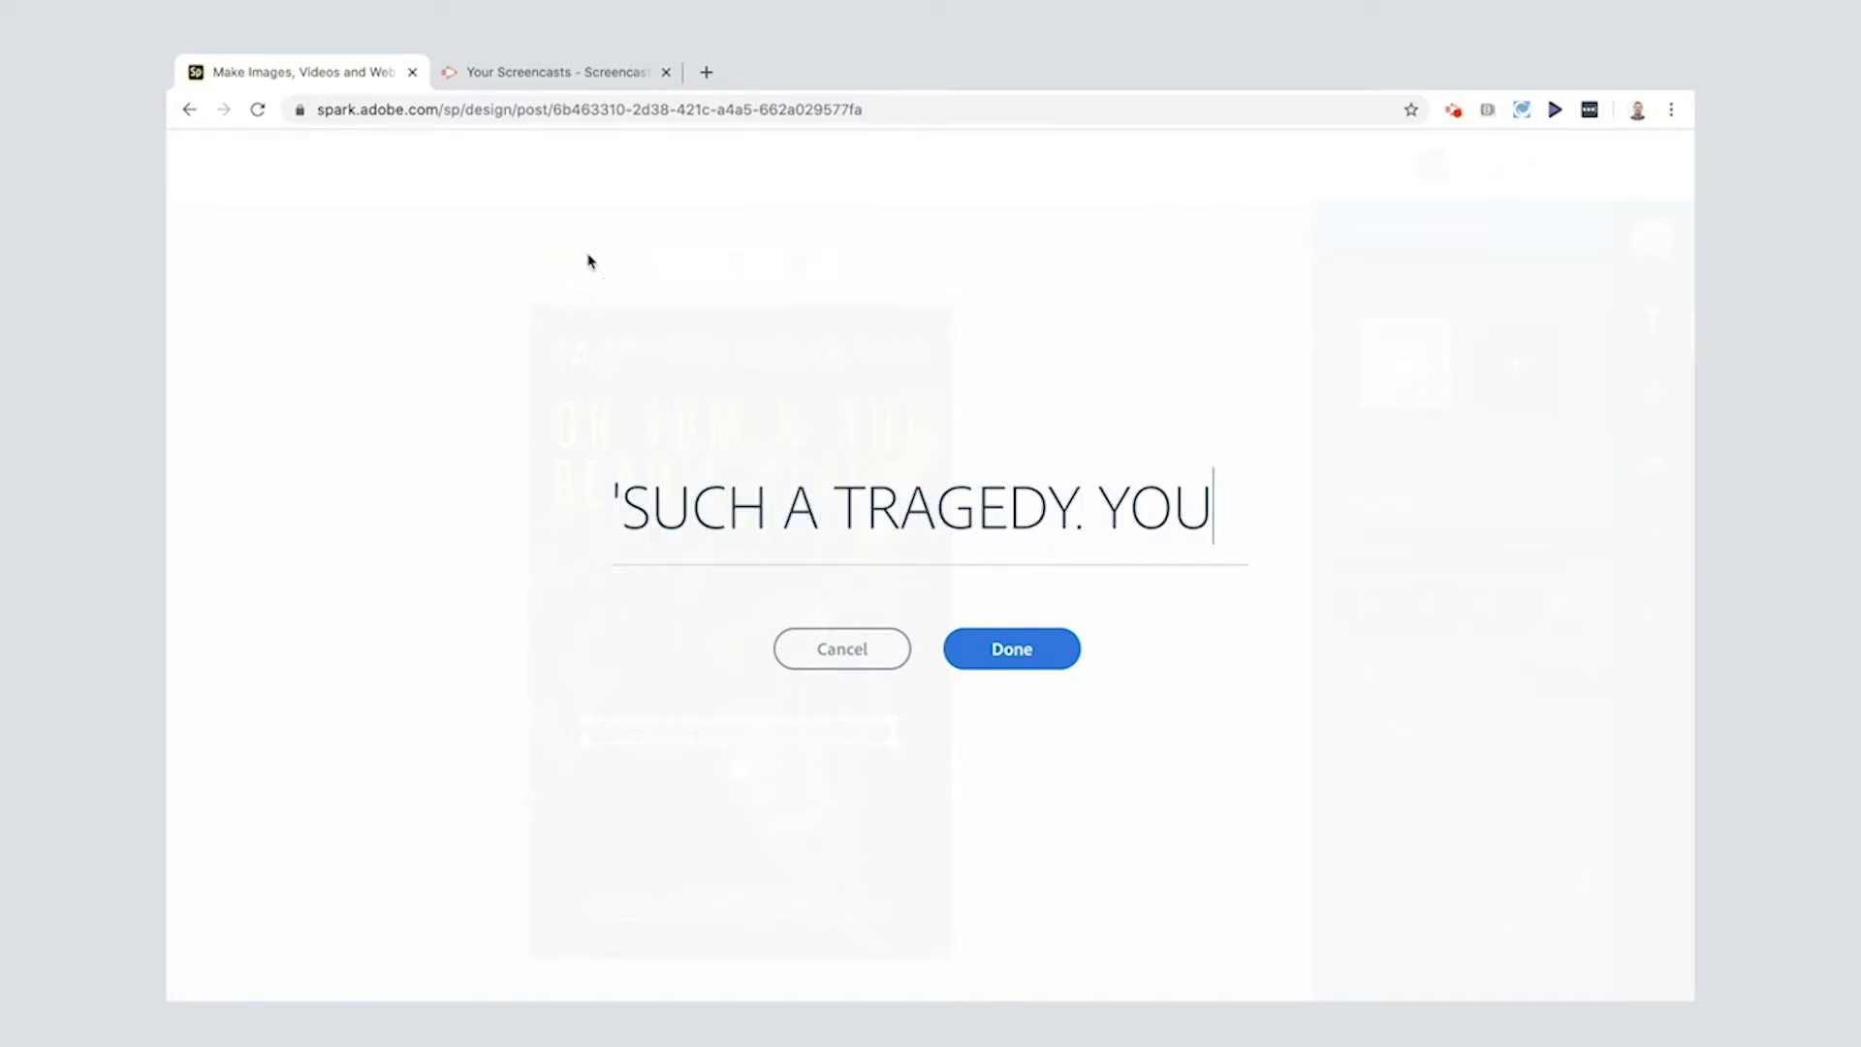
{"action": "type", "text": " WILL BE TRANSF"}
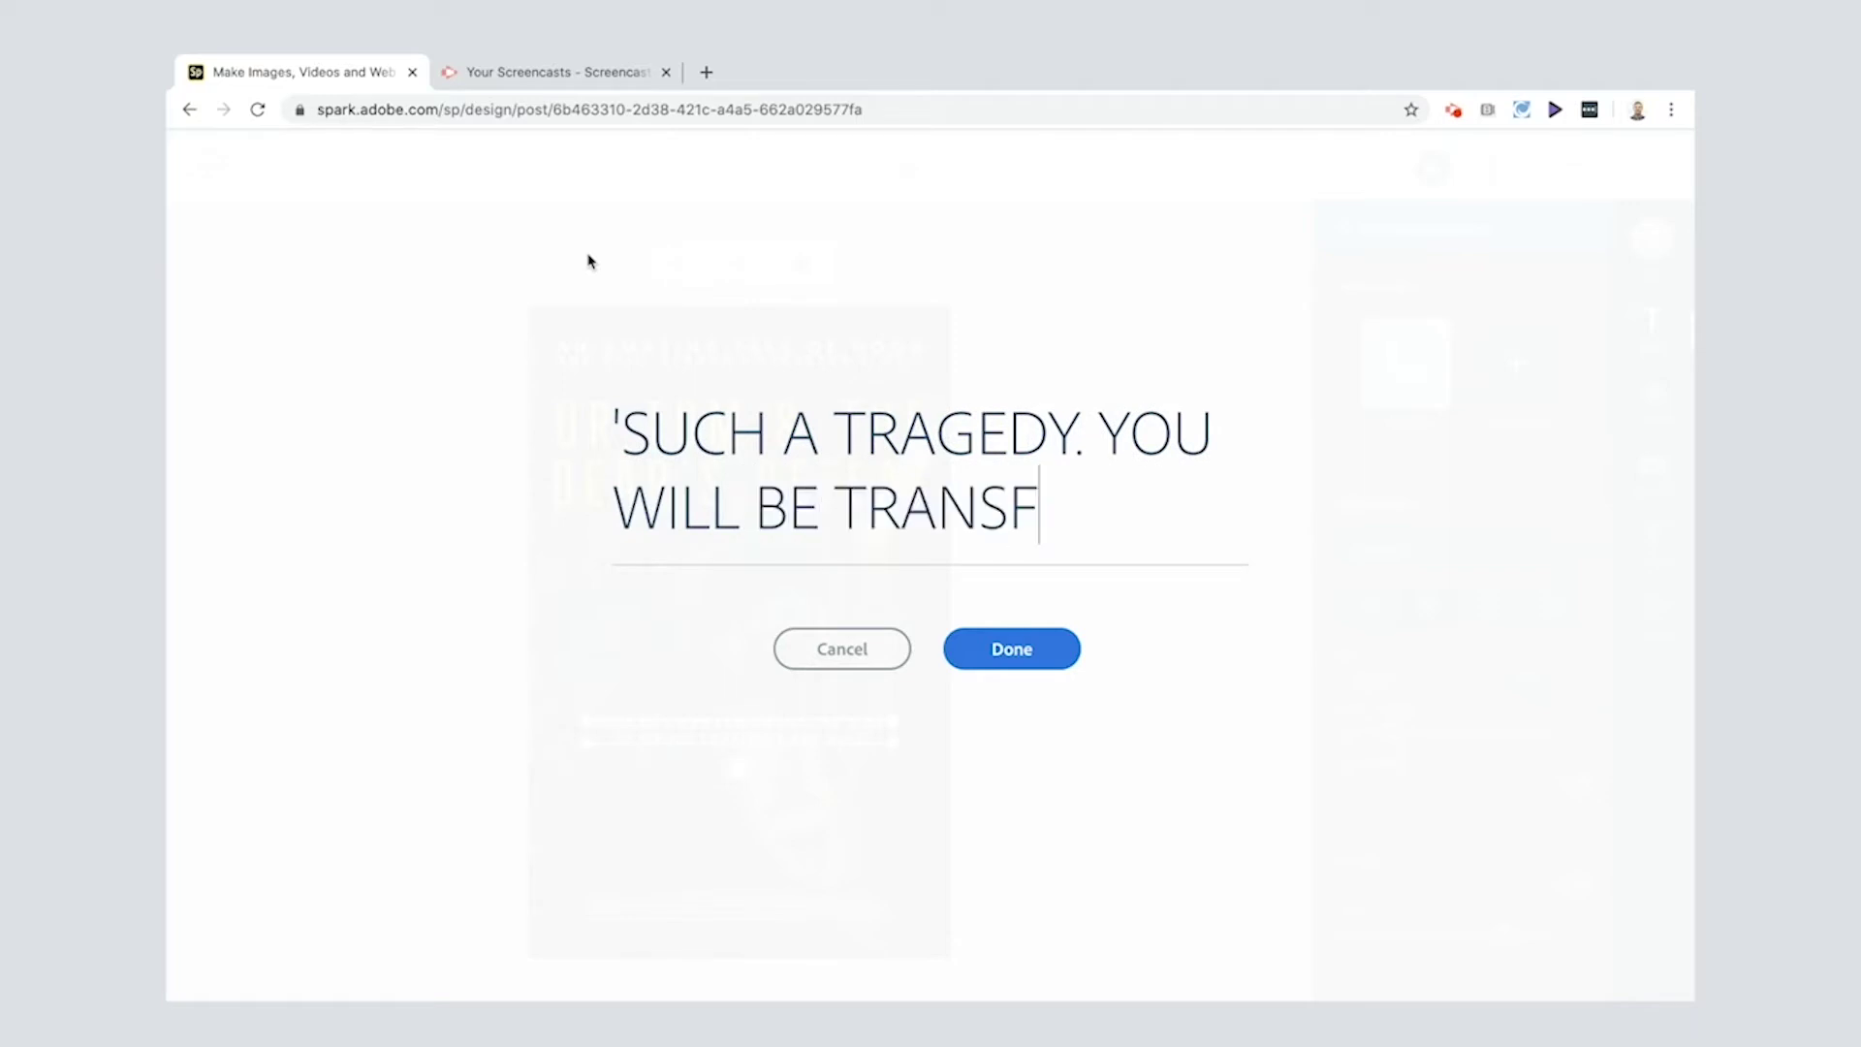
{"action": "type", "text": "IXED UNTIL T"}
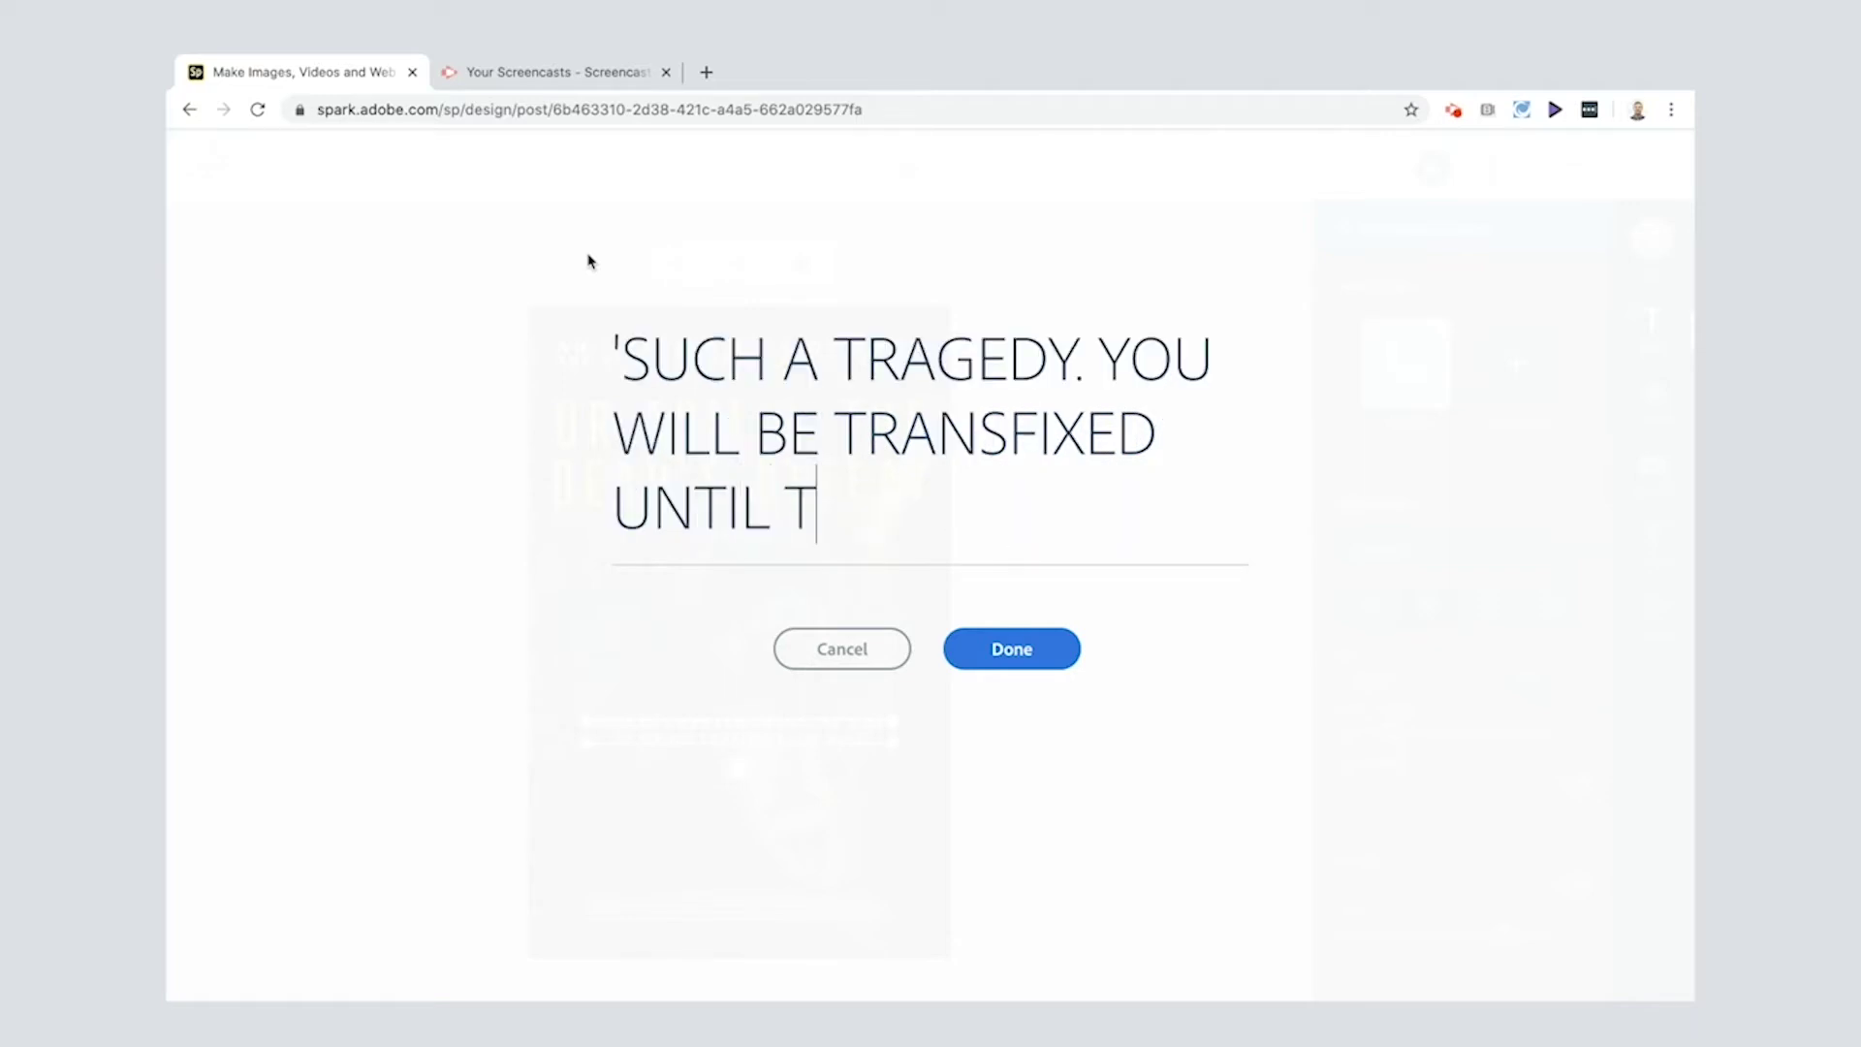
{"action": "type", "text": "HE VERY LAST MOMENT!\""}
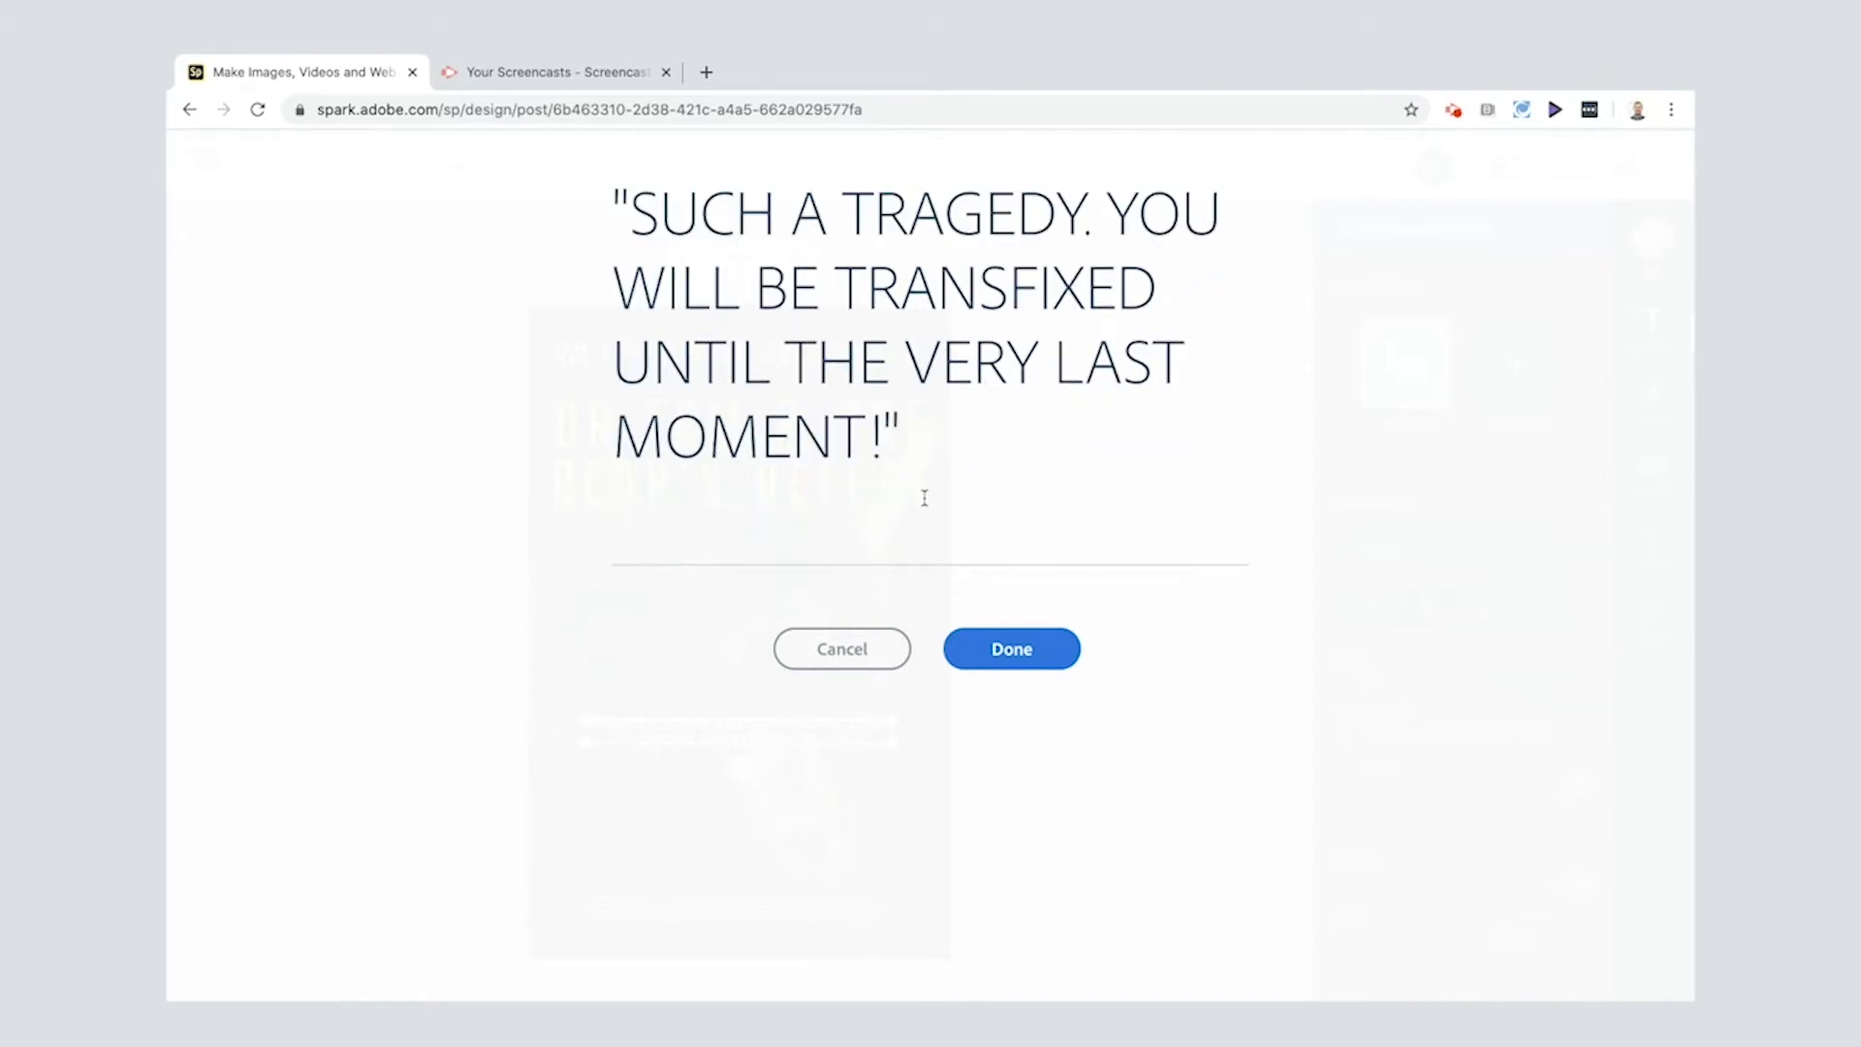
{"action": "key", "text": "Return"}
{"action": "type", "text": "~"}
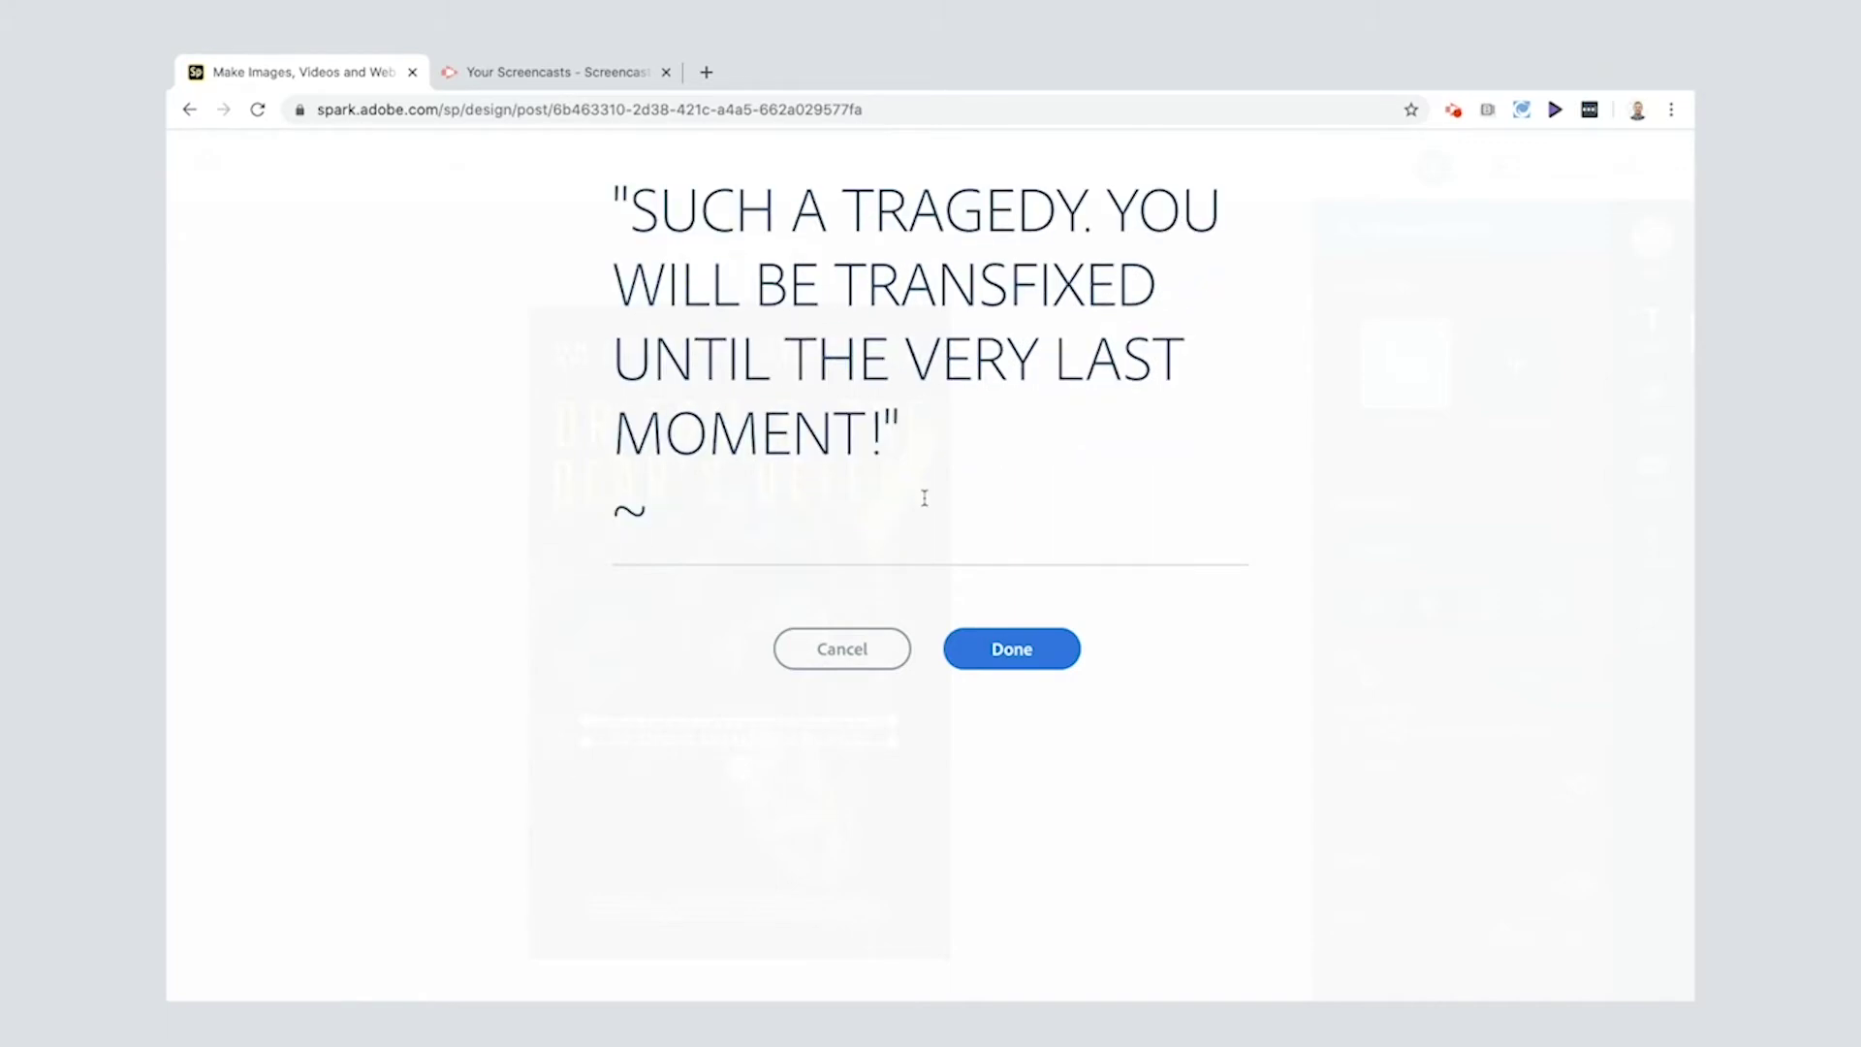
{"action": "type", "text": "ADIGIDOM~"}
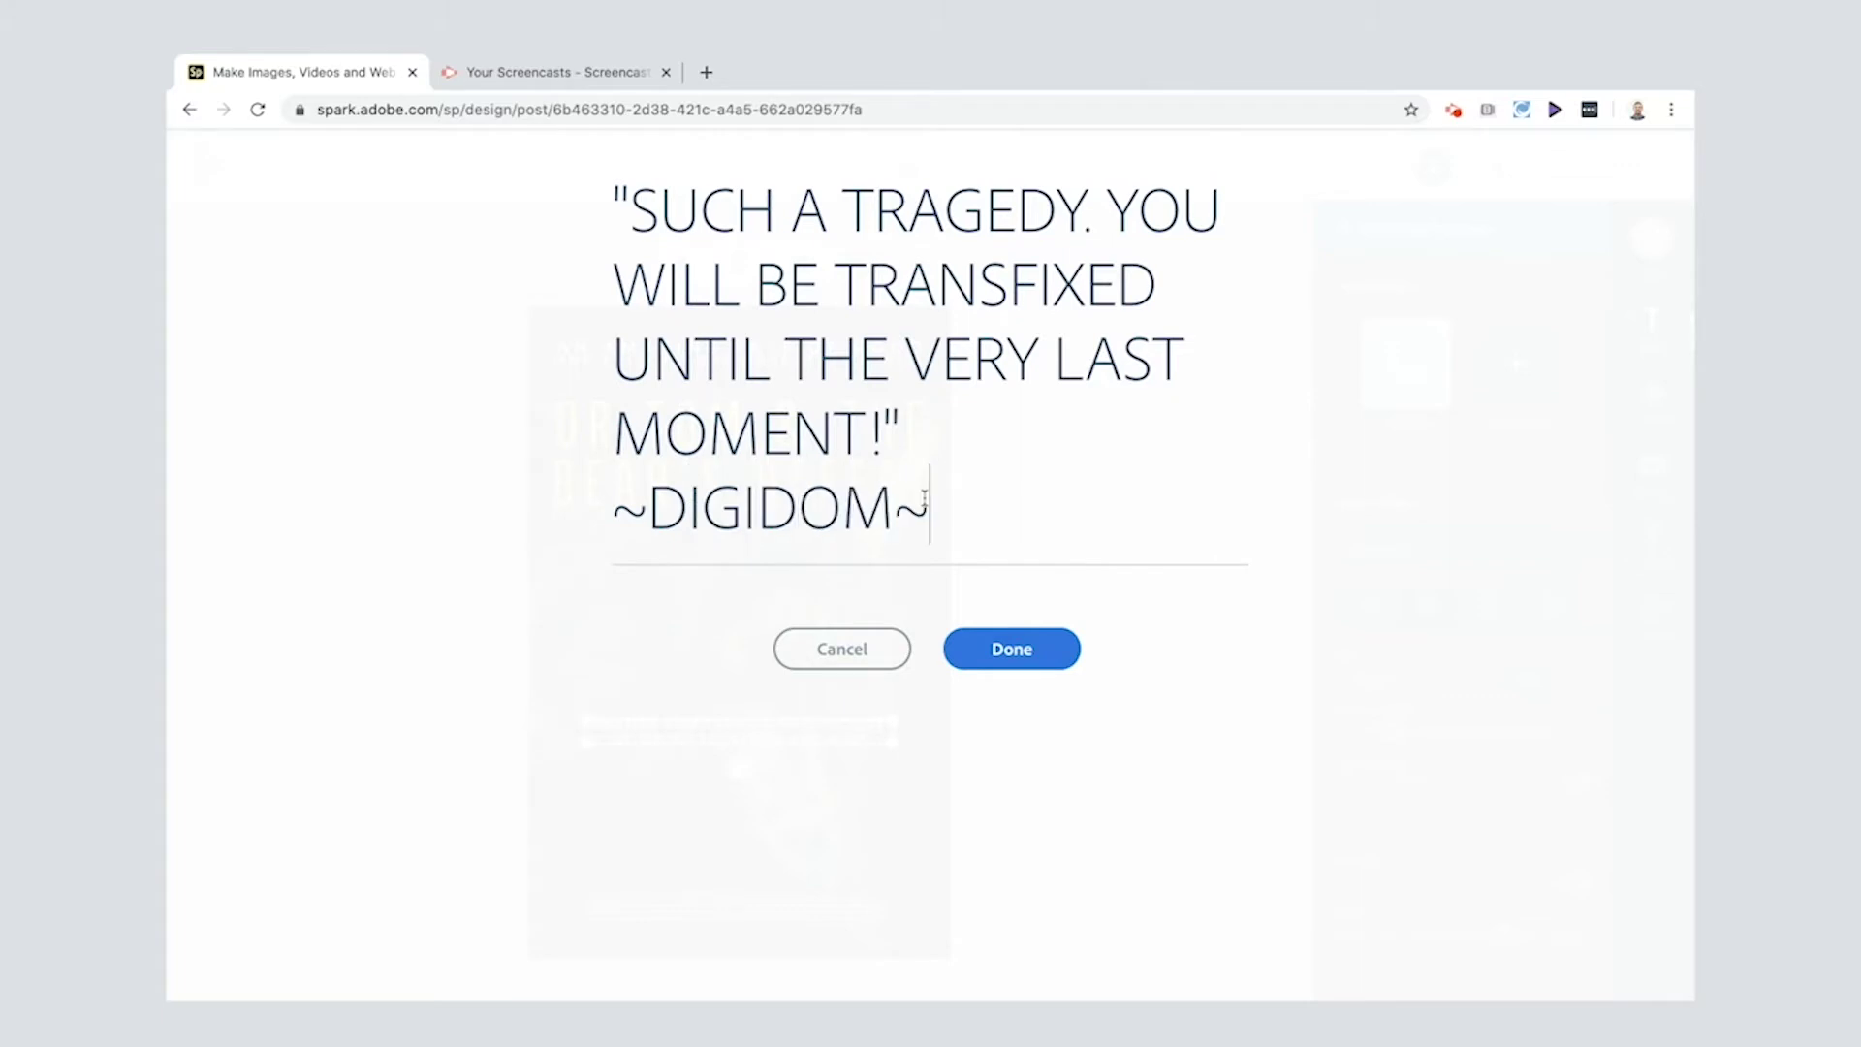
{"action": "left_click", "coordinate": [1024, 651]}
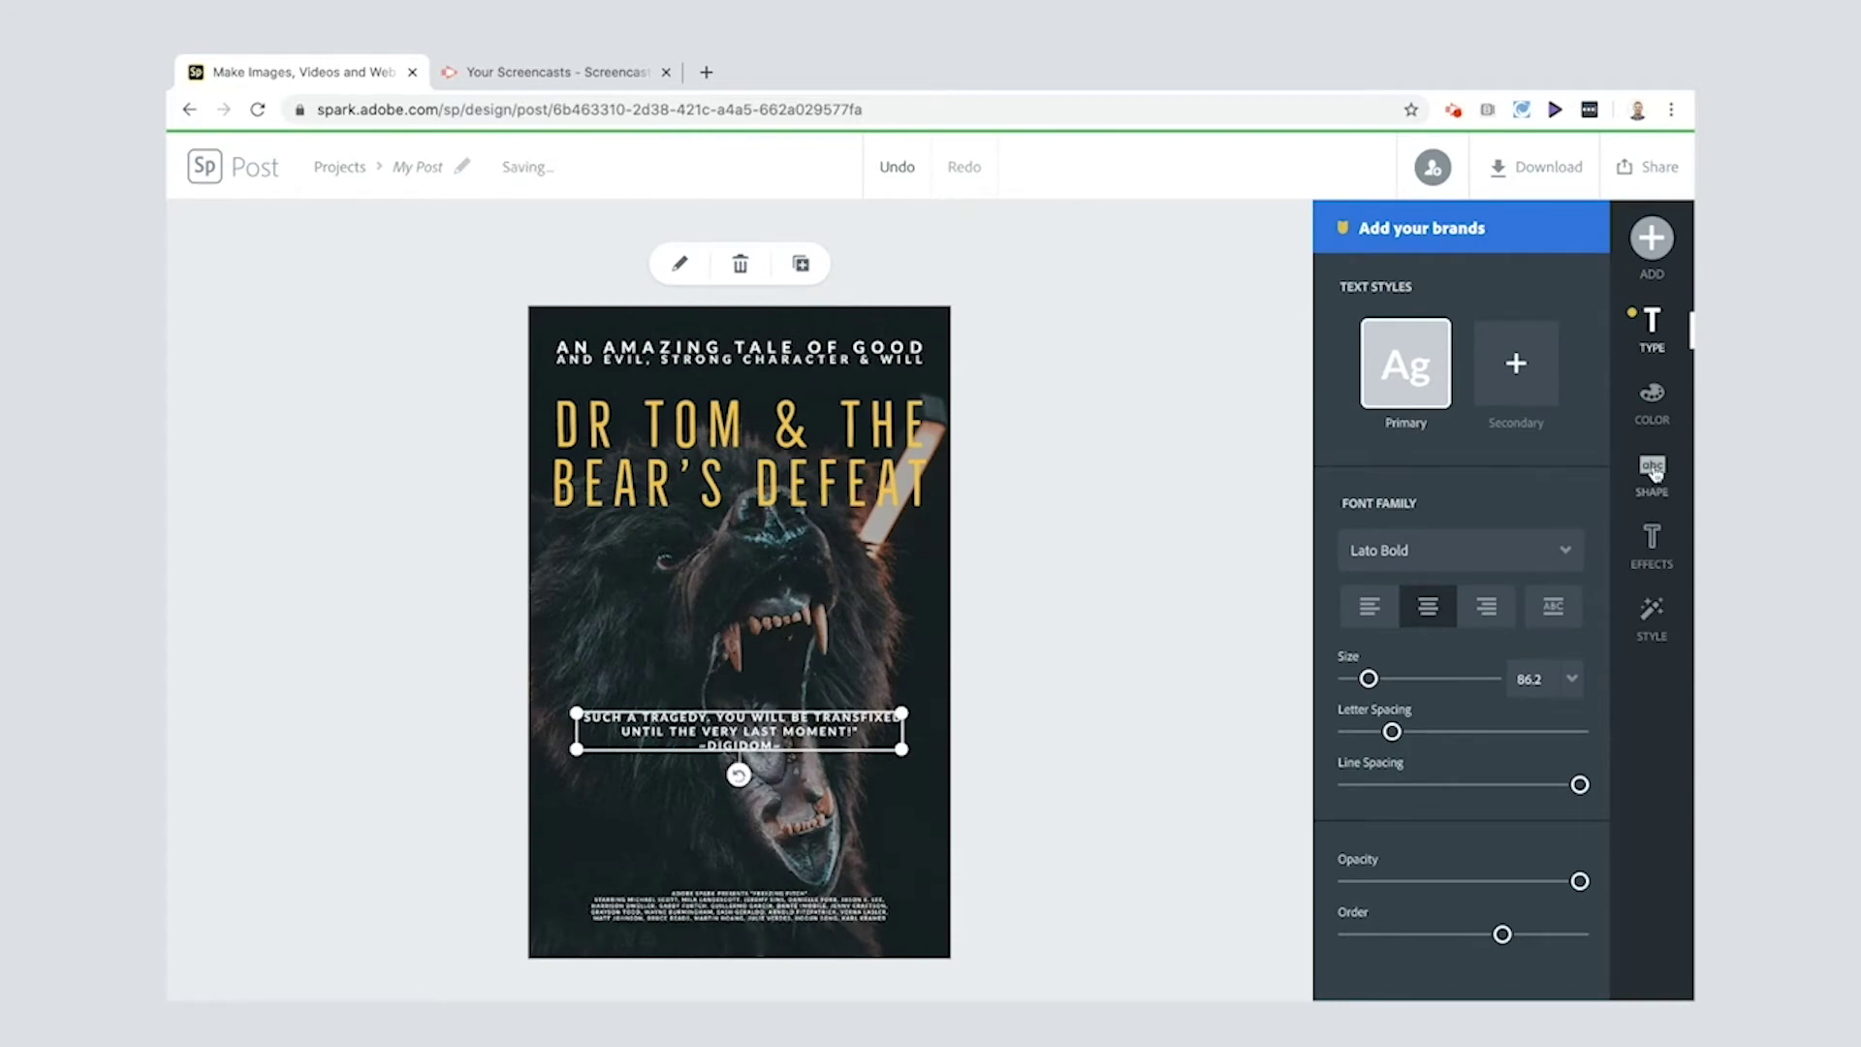
- Give the quote an arrow-lines backing shape after trying bracket and chevron frames
{"action": "left_click", "coordinate": [1653, 471]}
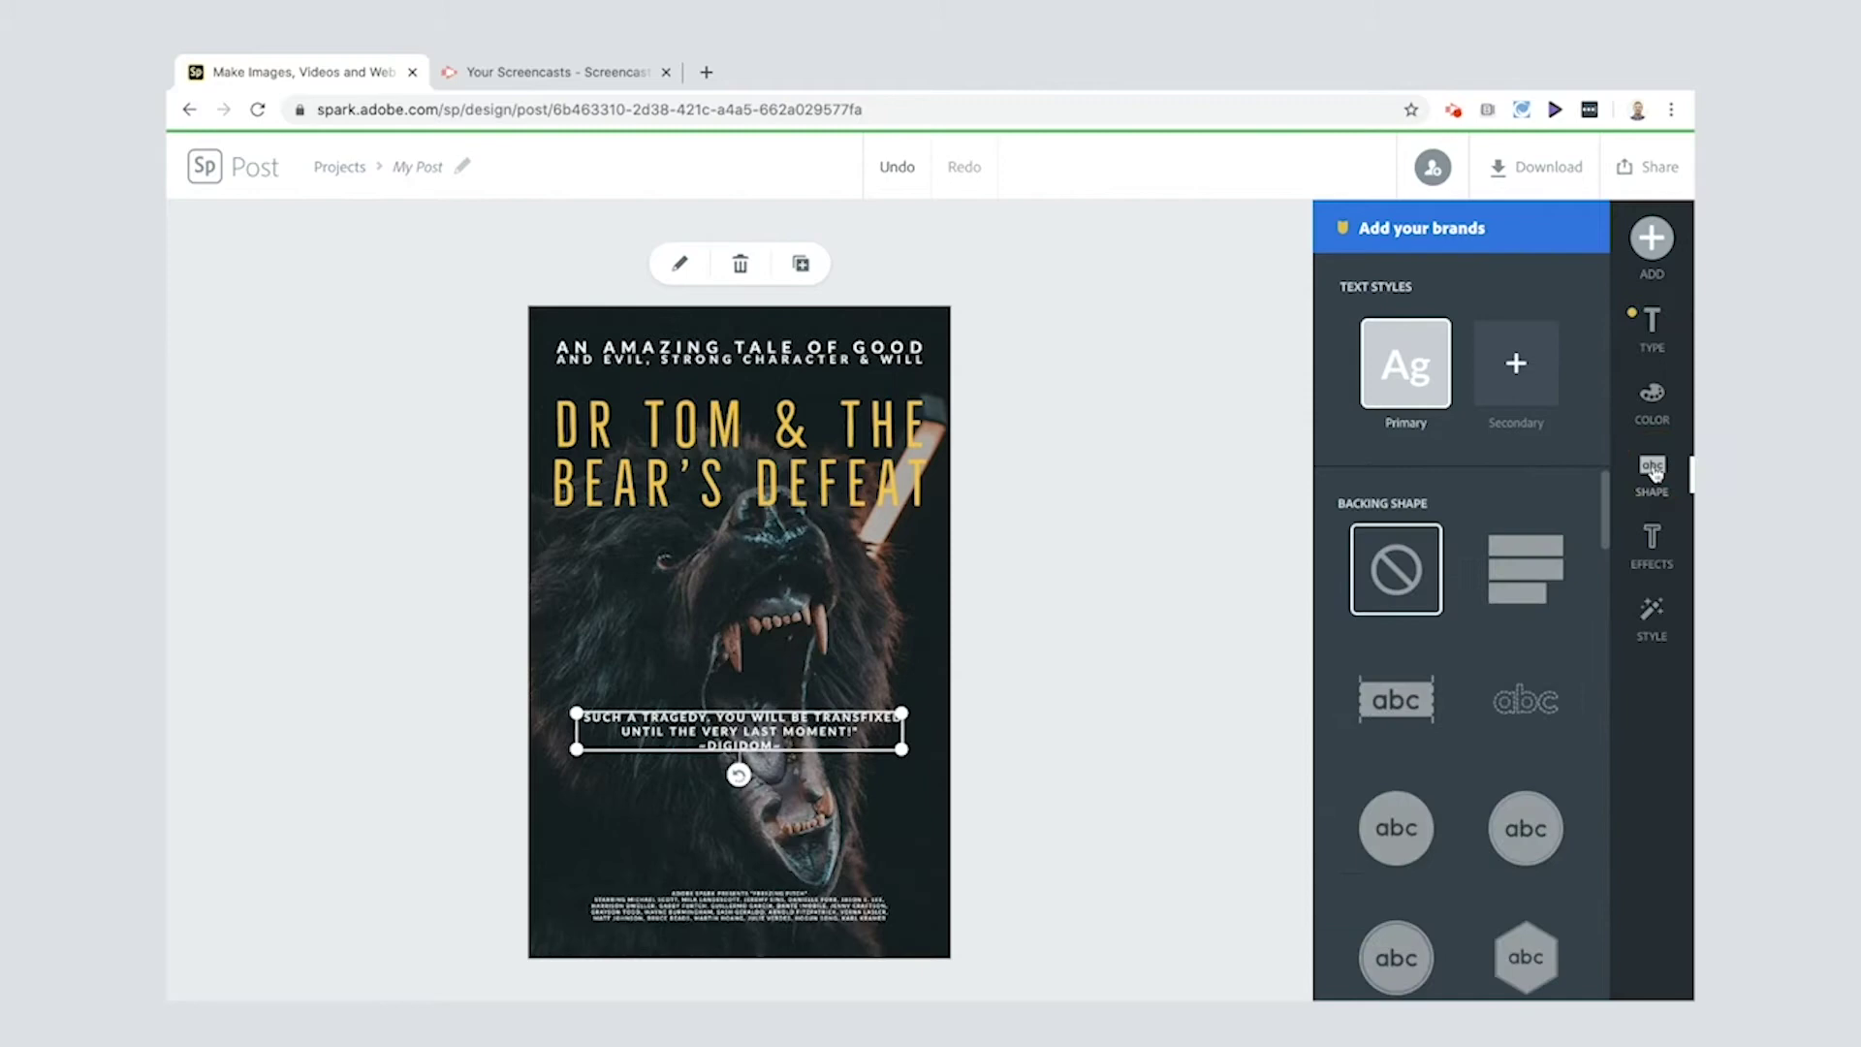
{"action": "scroll", "coordinate": [1456, 753], "scroll_direction": "down", "scroll_amount": 3}
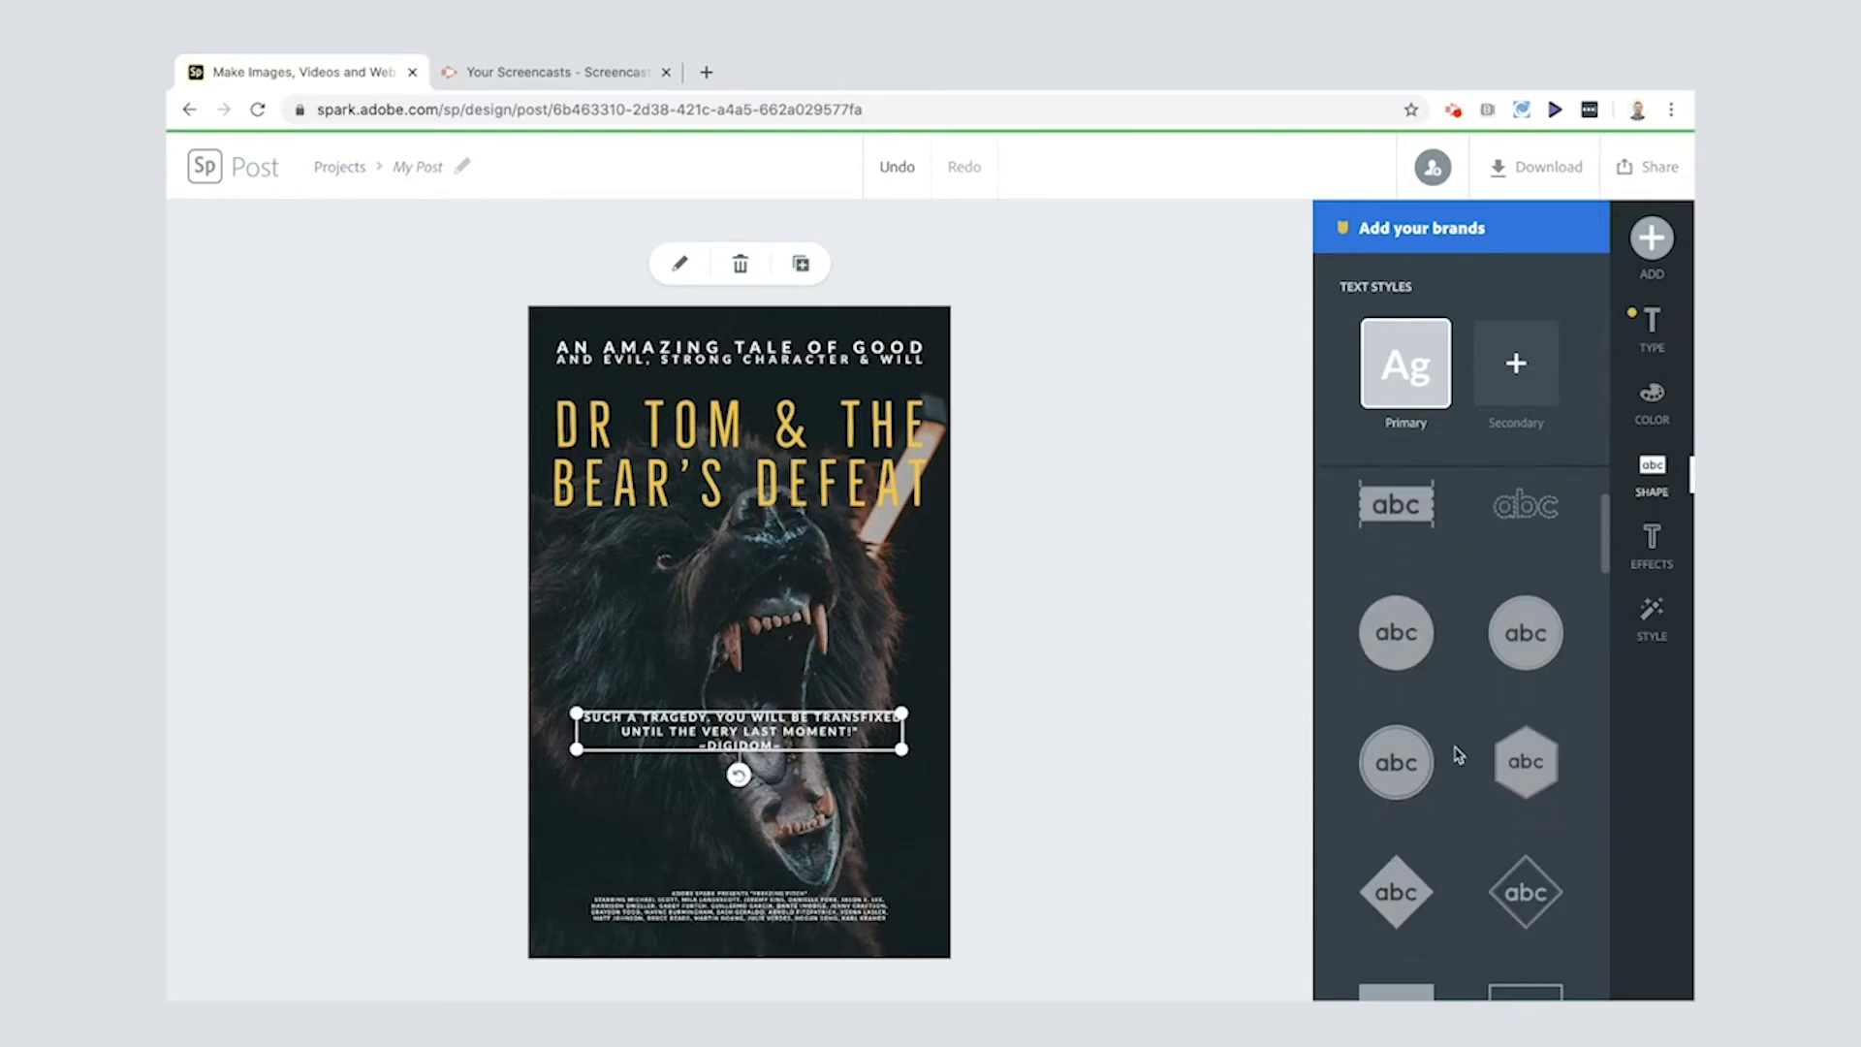
{"action": "scroll", "coordinate": [1459, 754], "scroll_direction": "down", "scroll_amount": 6}
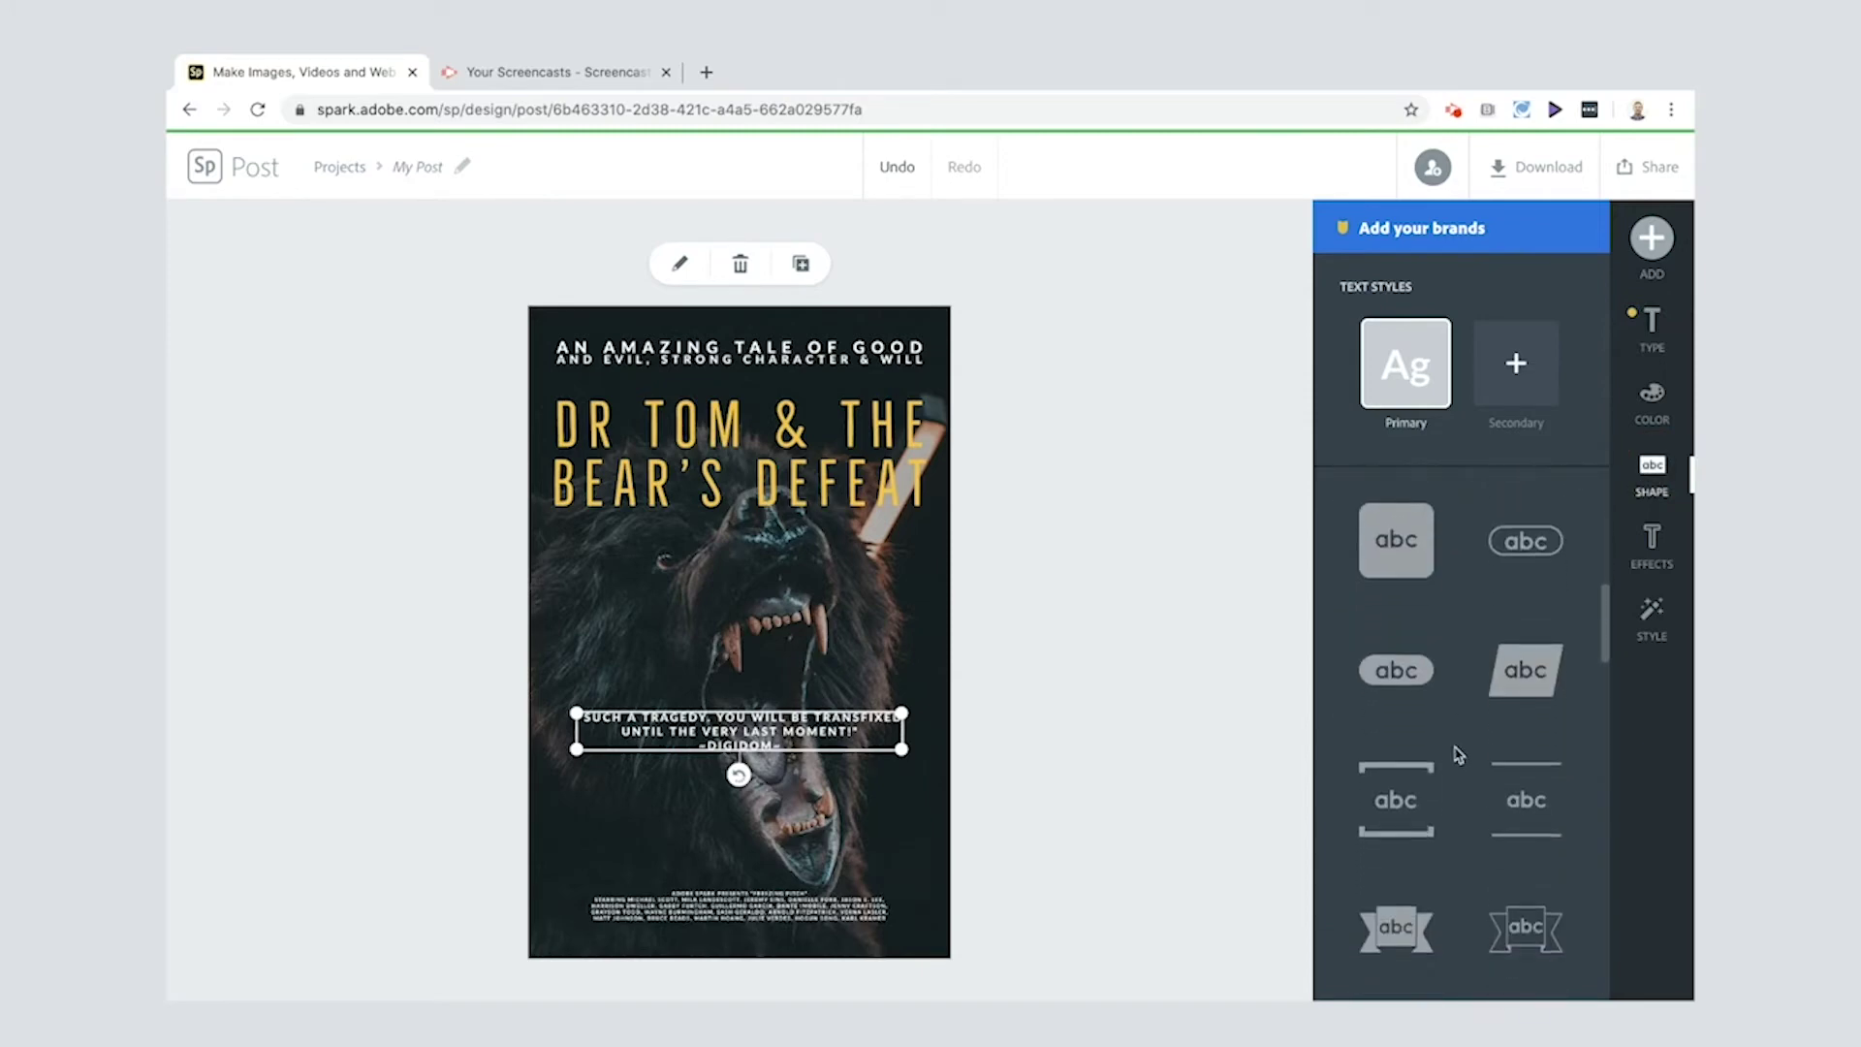
{"action": "scroll", "coordinate": [1459, 754], "scroll_direction": "down", "scroll_amount": 1}
{"action": "left_click", "coordinate": [1393, 572]}
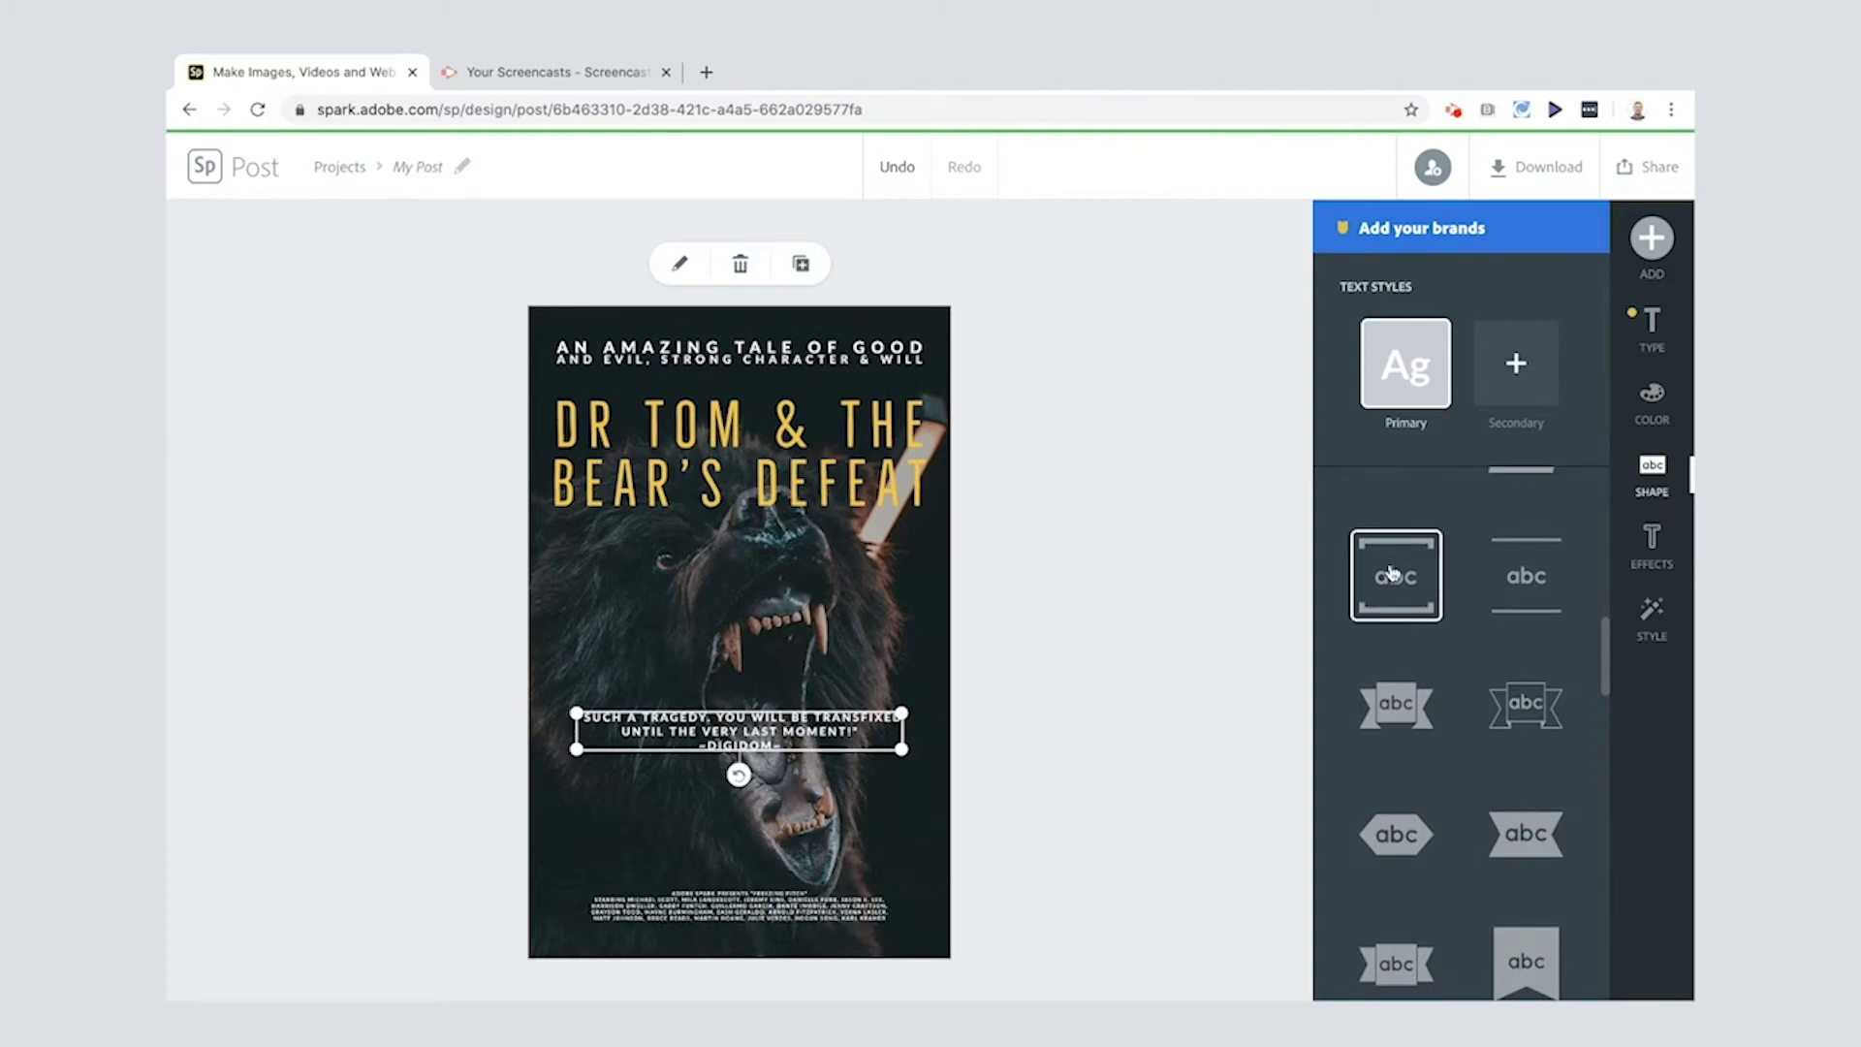
{"action": "scroll", "coordinate": [1522, 756], "scroll_direction": "down", "scroll_amount": 2}
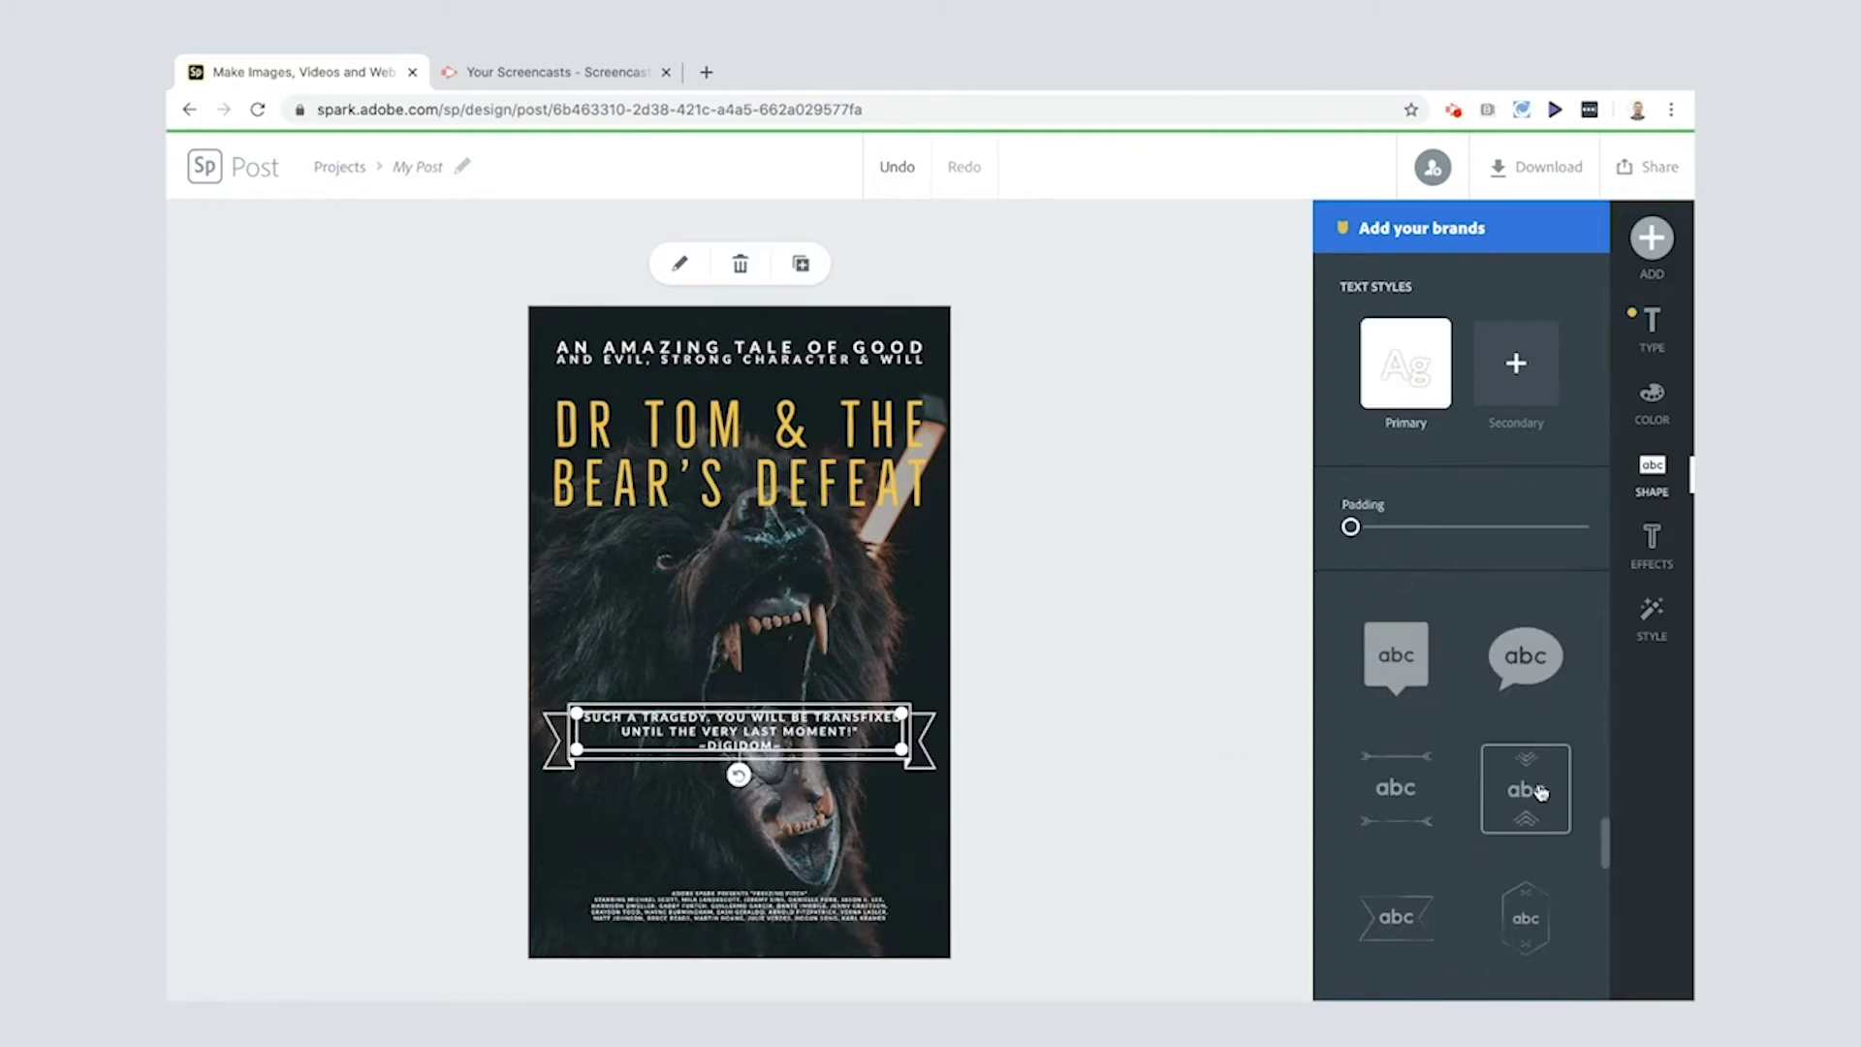
{"action": "left_click", "coordinate": [1542, 793]}
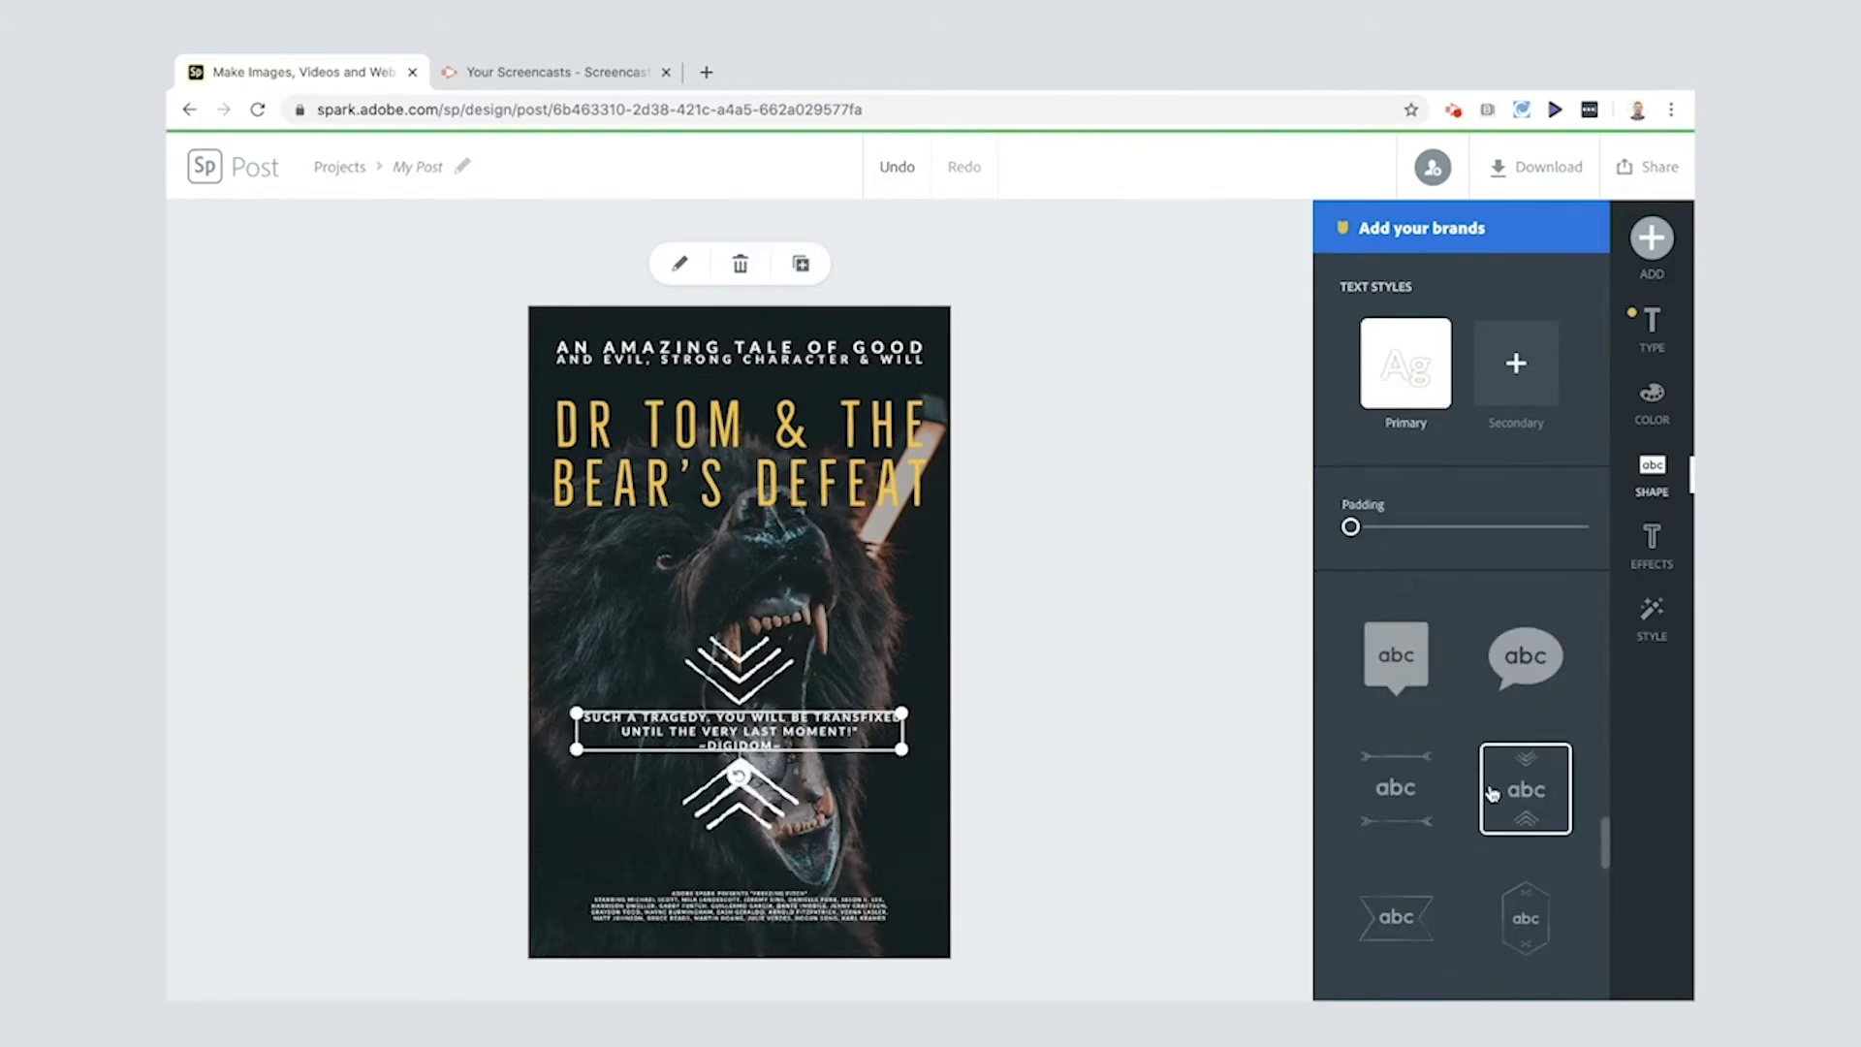
{"action": "left_click", "coordinate": [1407, 811]}
{"action": "left_click", "coordinate": [1008, 720]}
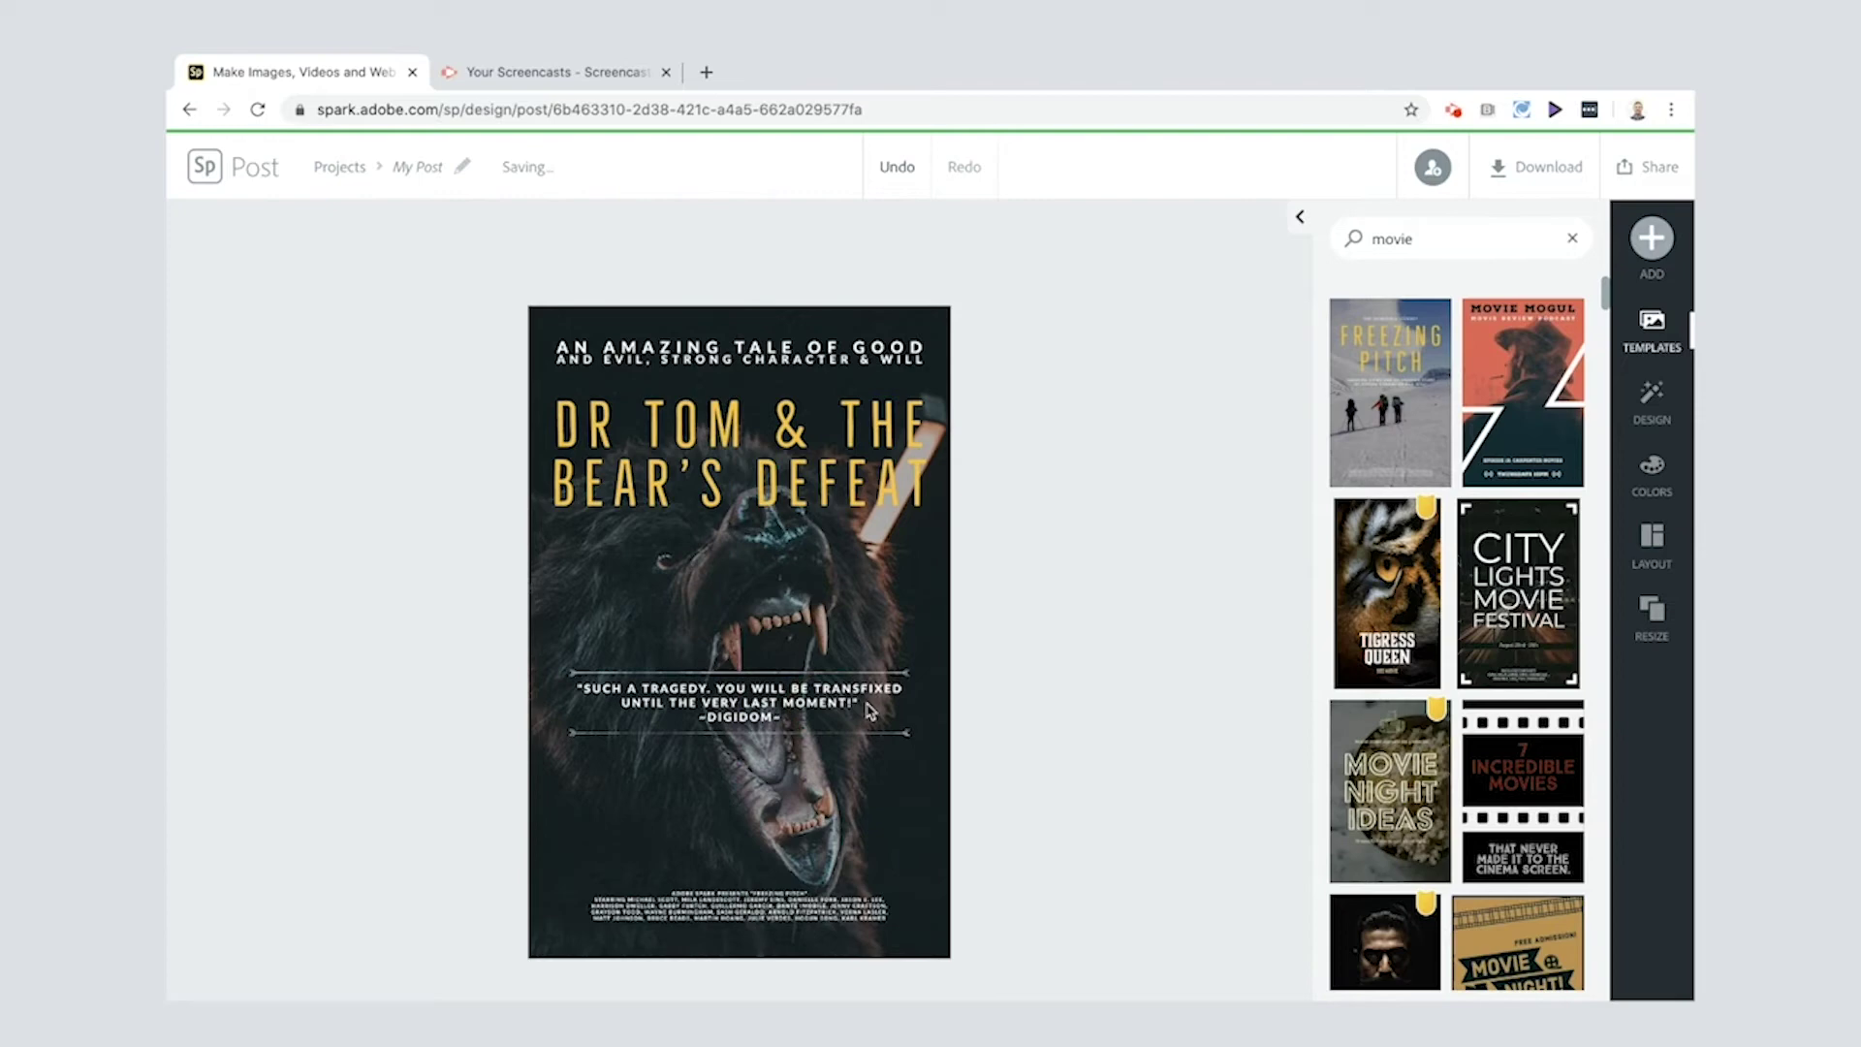
- Nudge the quote lower and narrow it so it wraps between the arrow lines
{"action": "left_click_drag", "start_coordinate": [831, 699], "coordinate": [829, 715]}
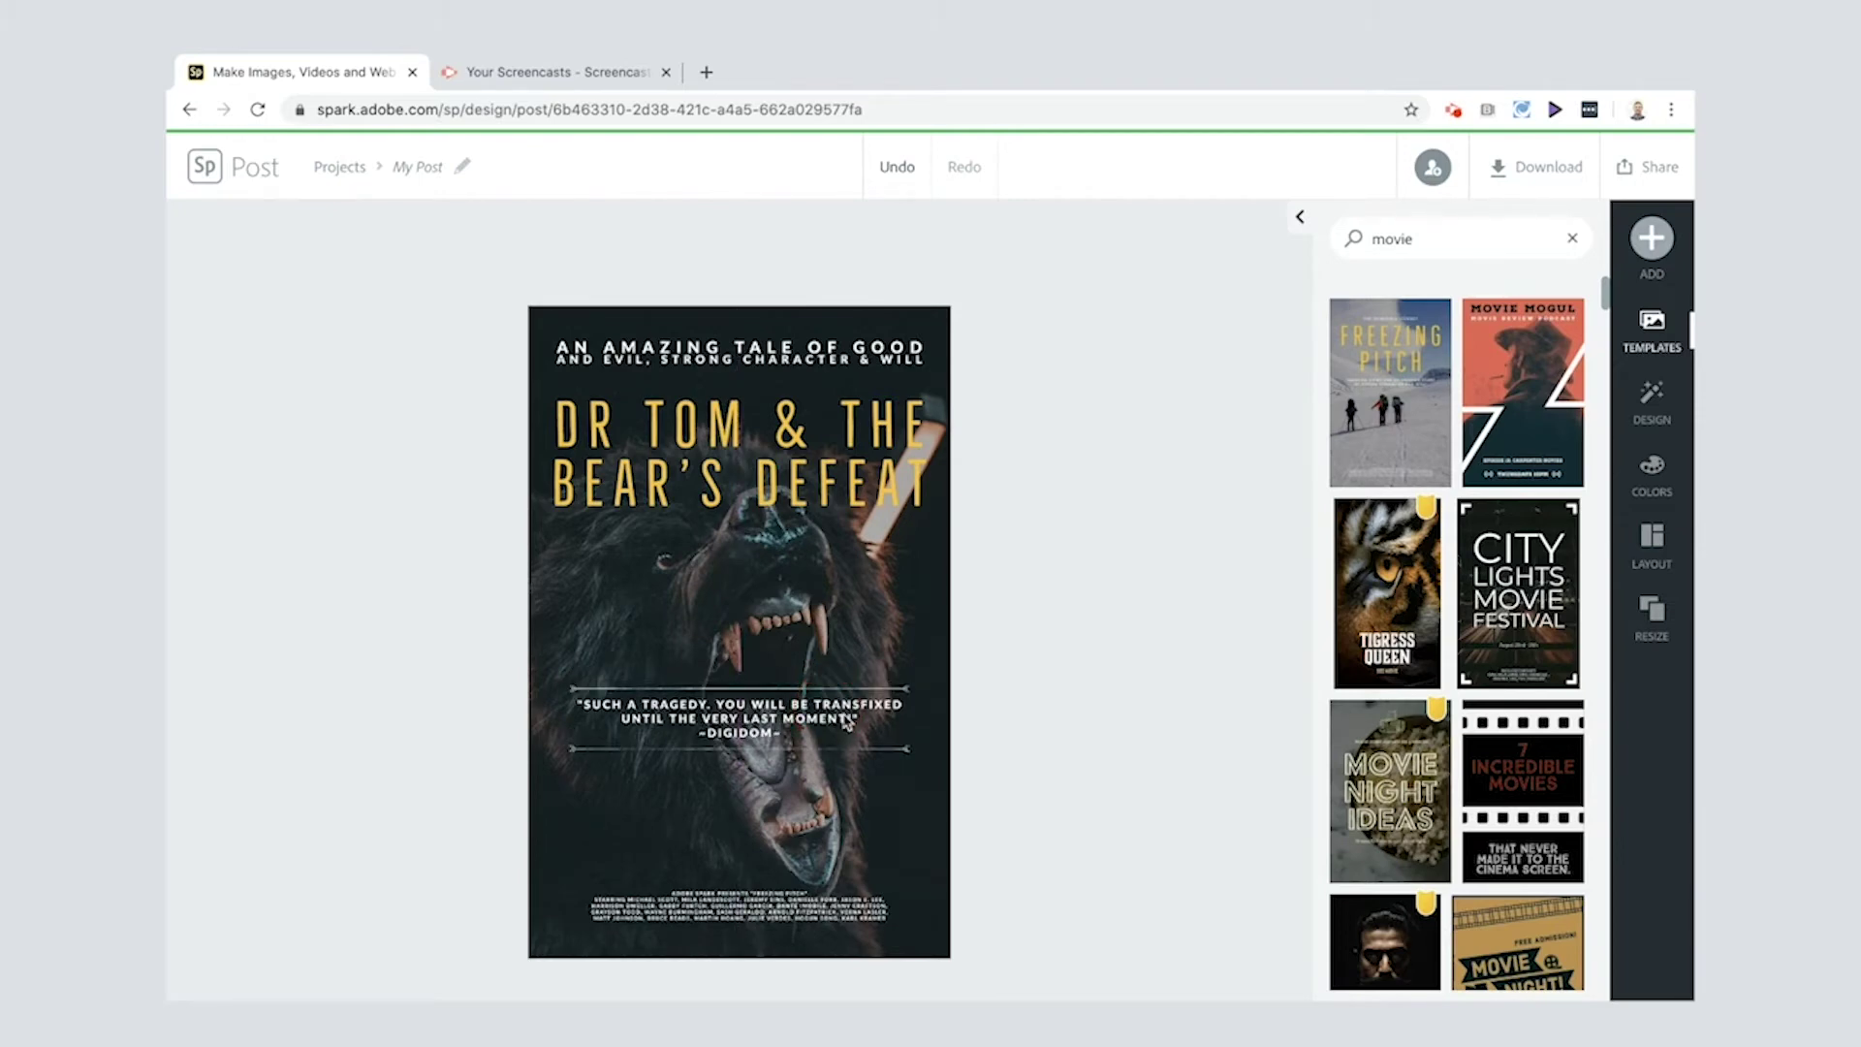
{"action": "left_click", "coordinate": [894, 738]}
{"action": "left_click_drag", "start_coordinate": [890, 743], "coordinate": [765, 731]}
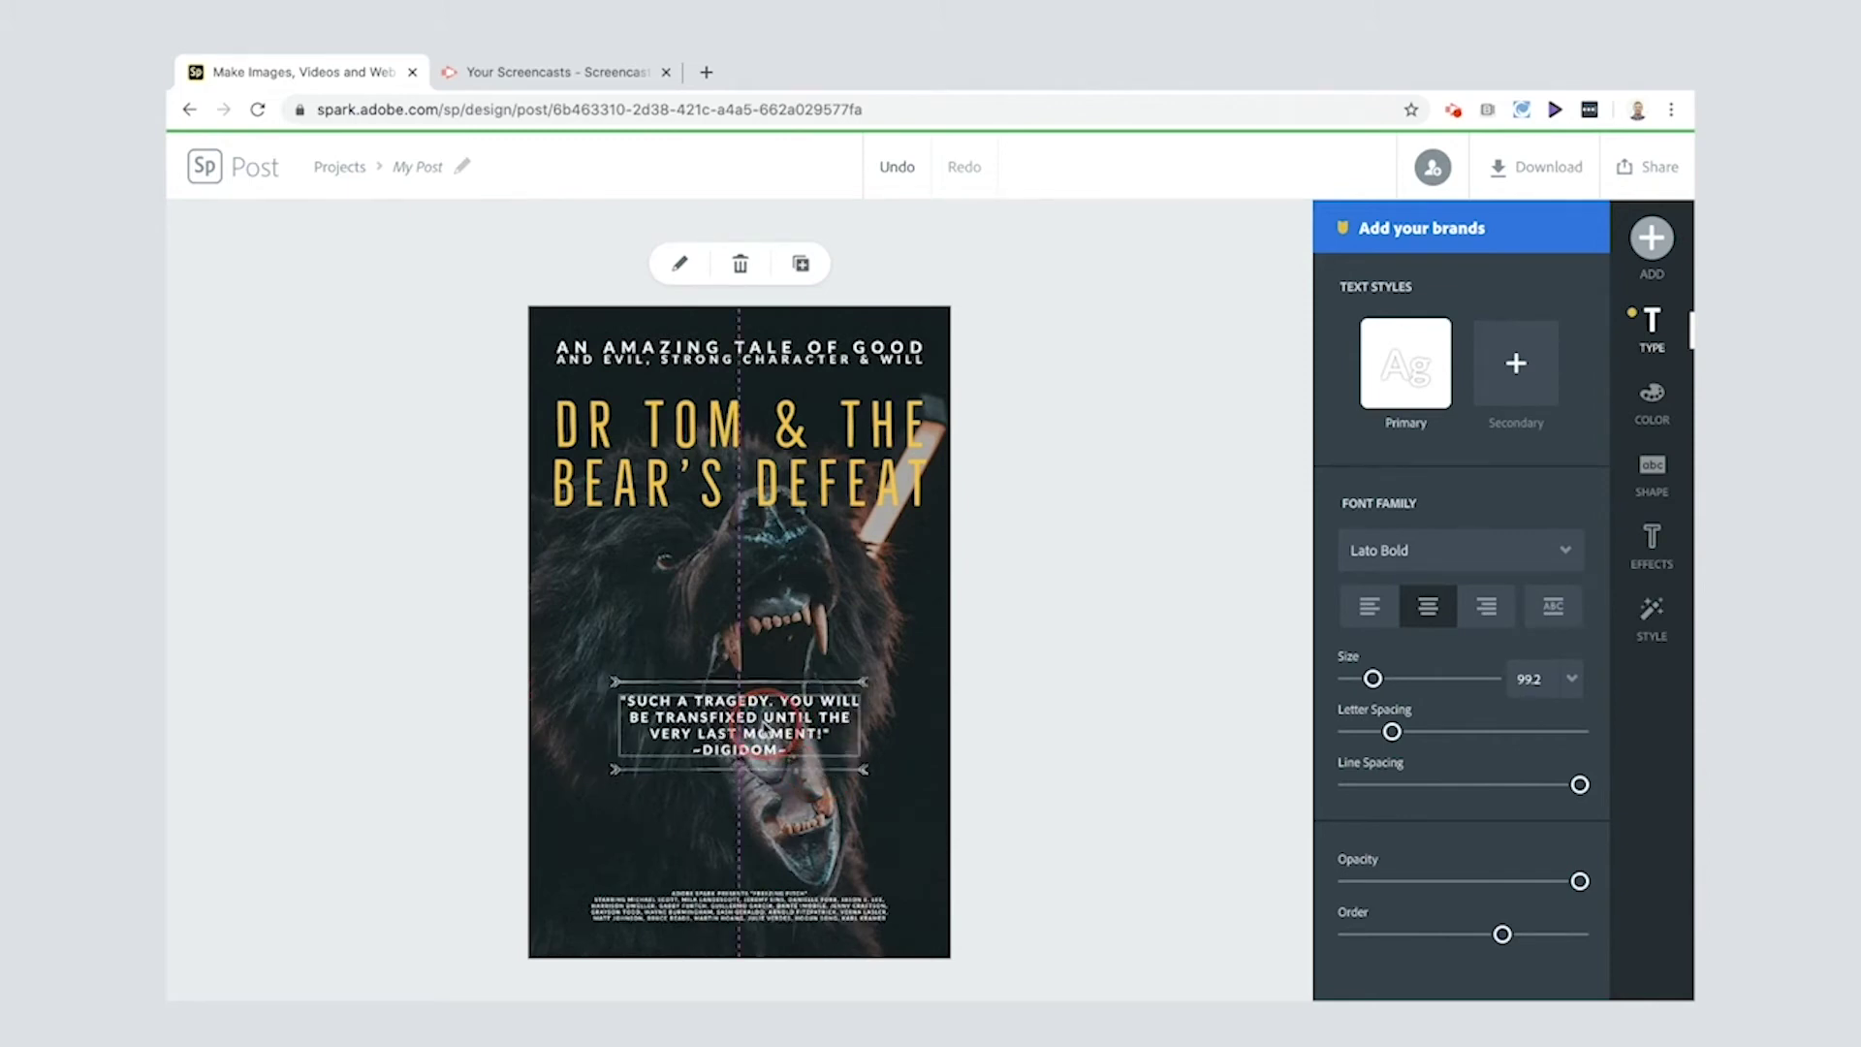
{"action": "left_click", "coordinate": [1001, 681]}
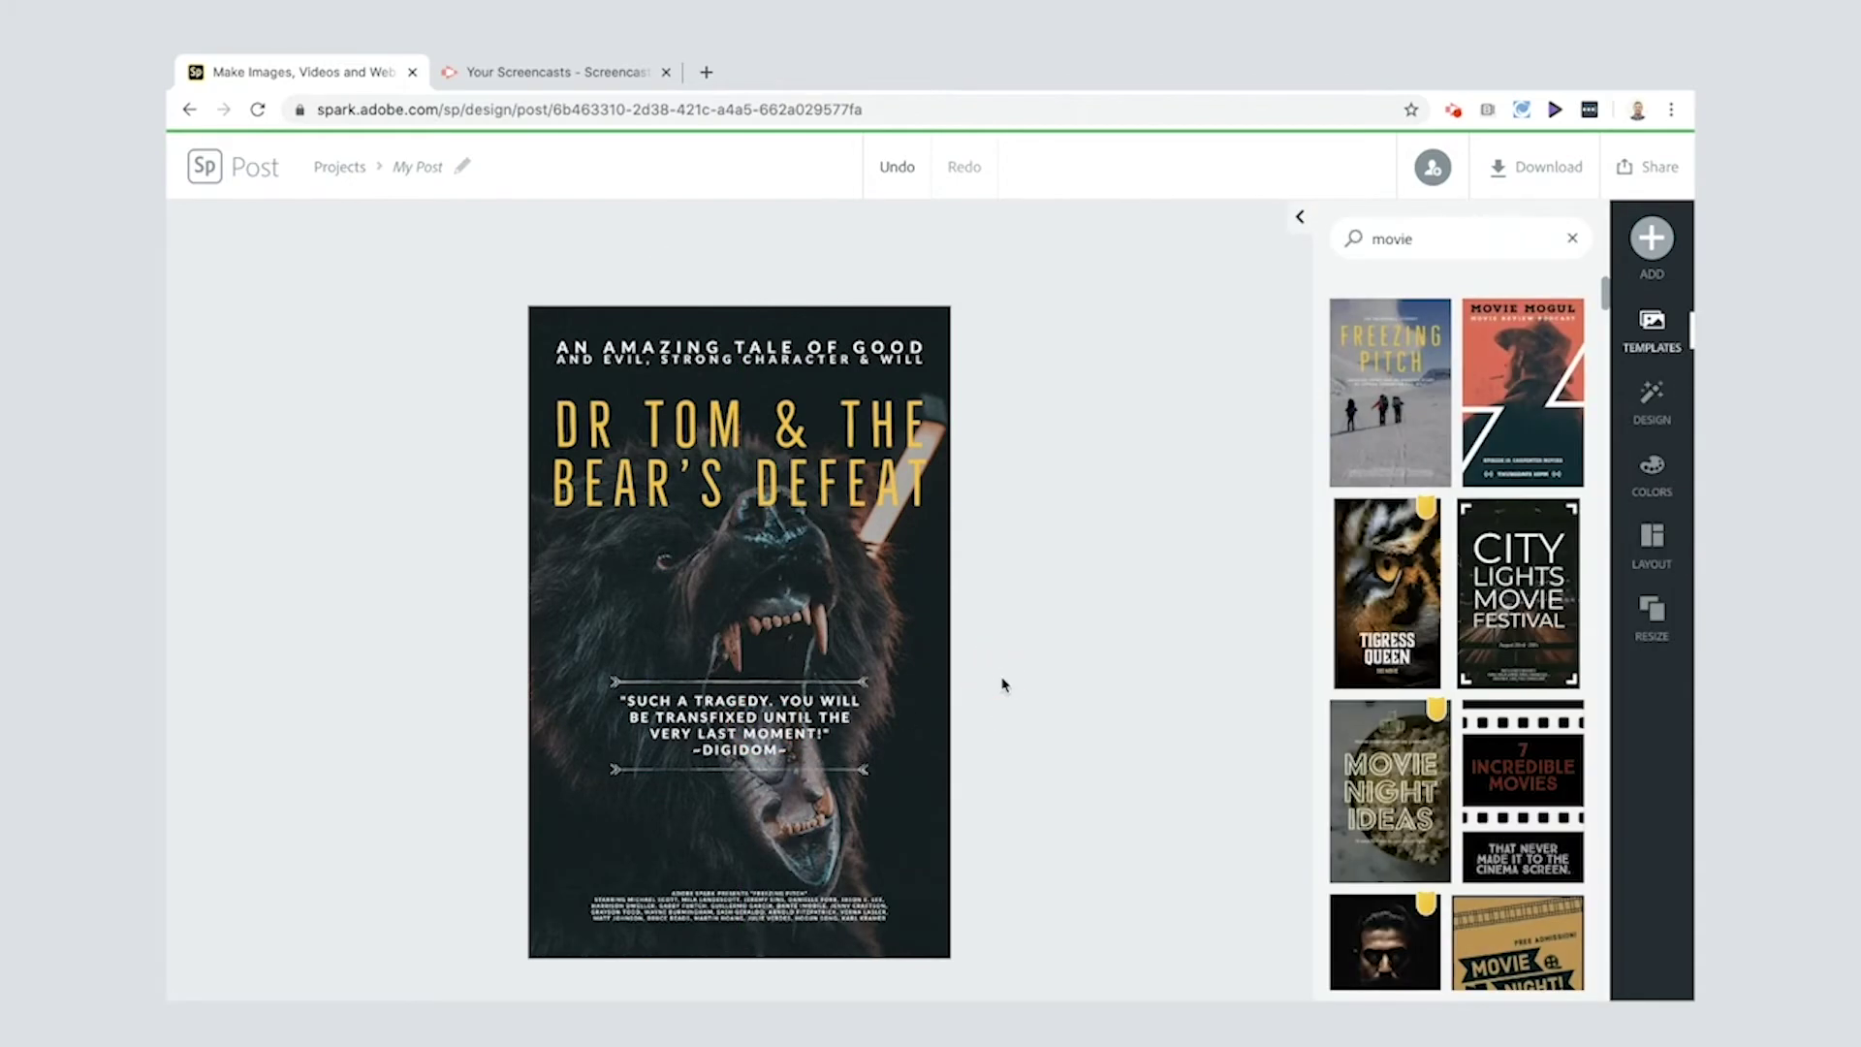
- Replace the credits with 'OUT IN CINEMAS IN JULY 2020' and resize the box to two lines
{"action": "left_click", "coordinate": [759, 904]}
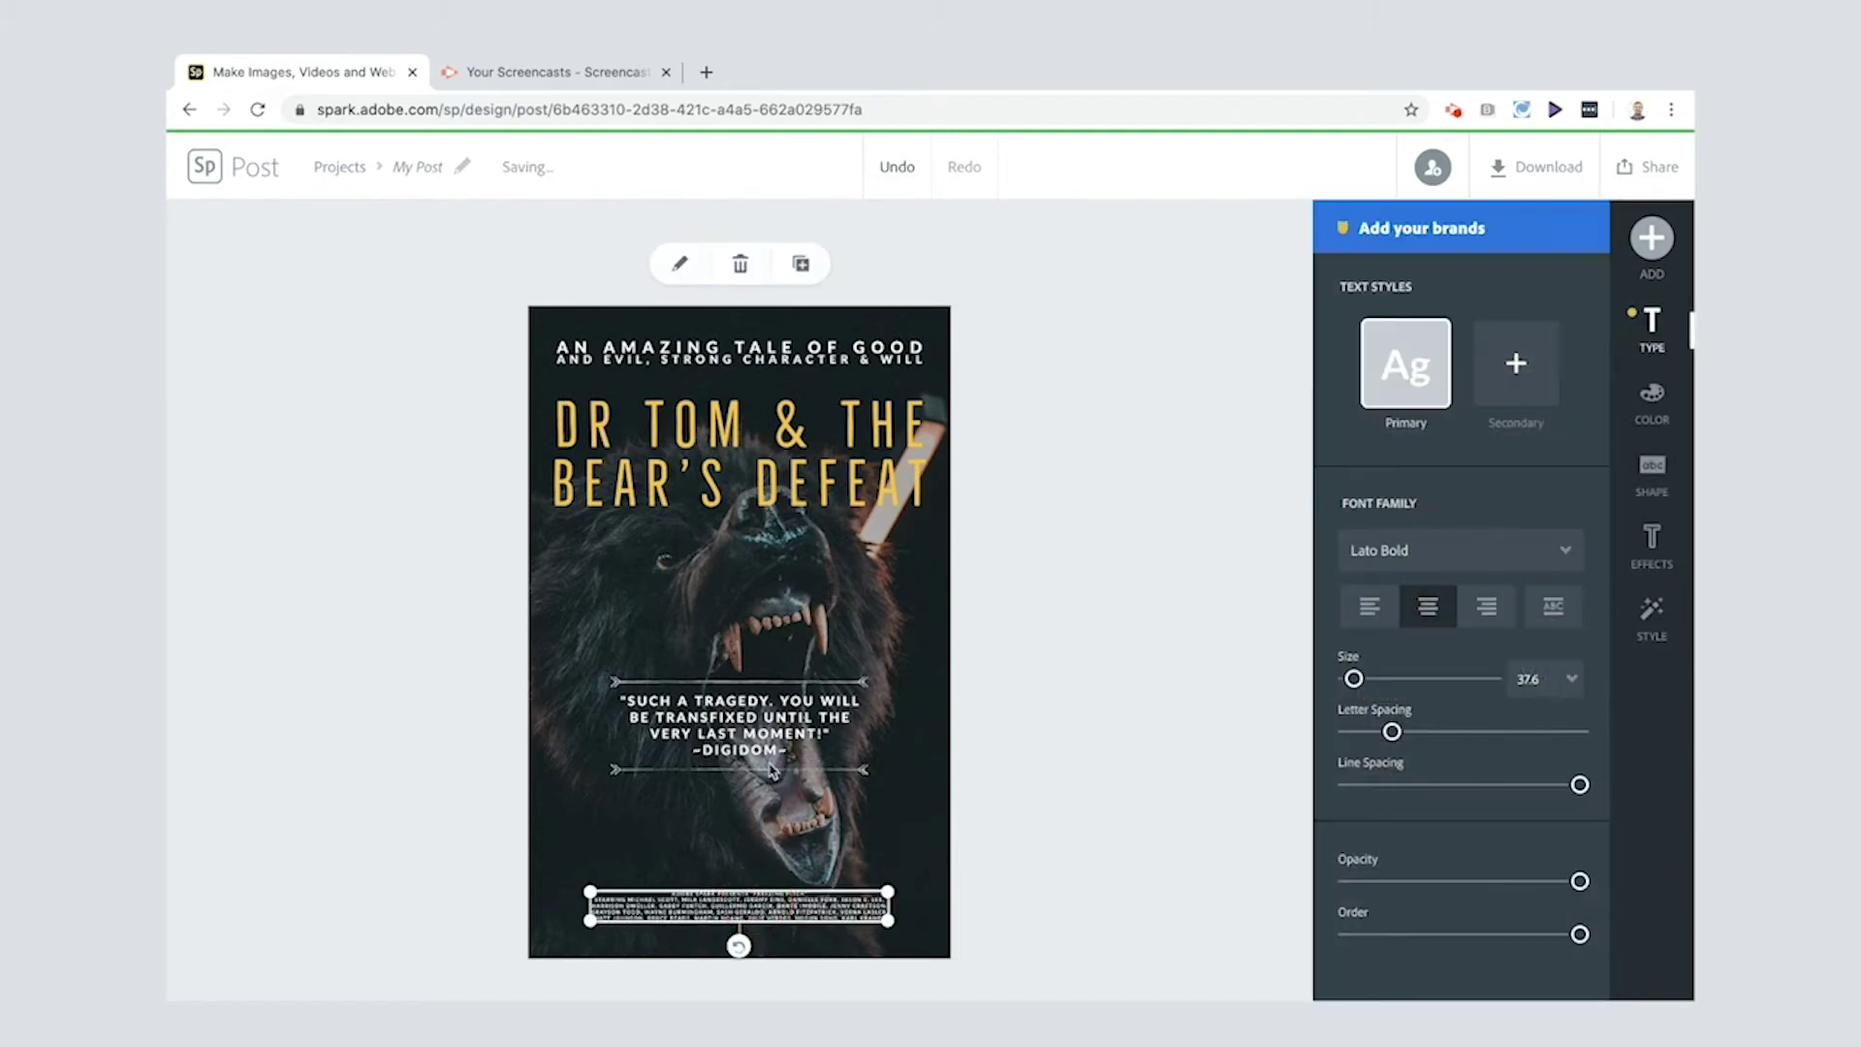
{"action": "left_click", "coordinate": [759, 901]}
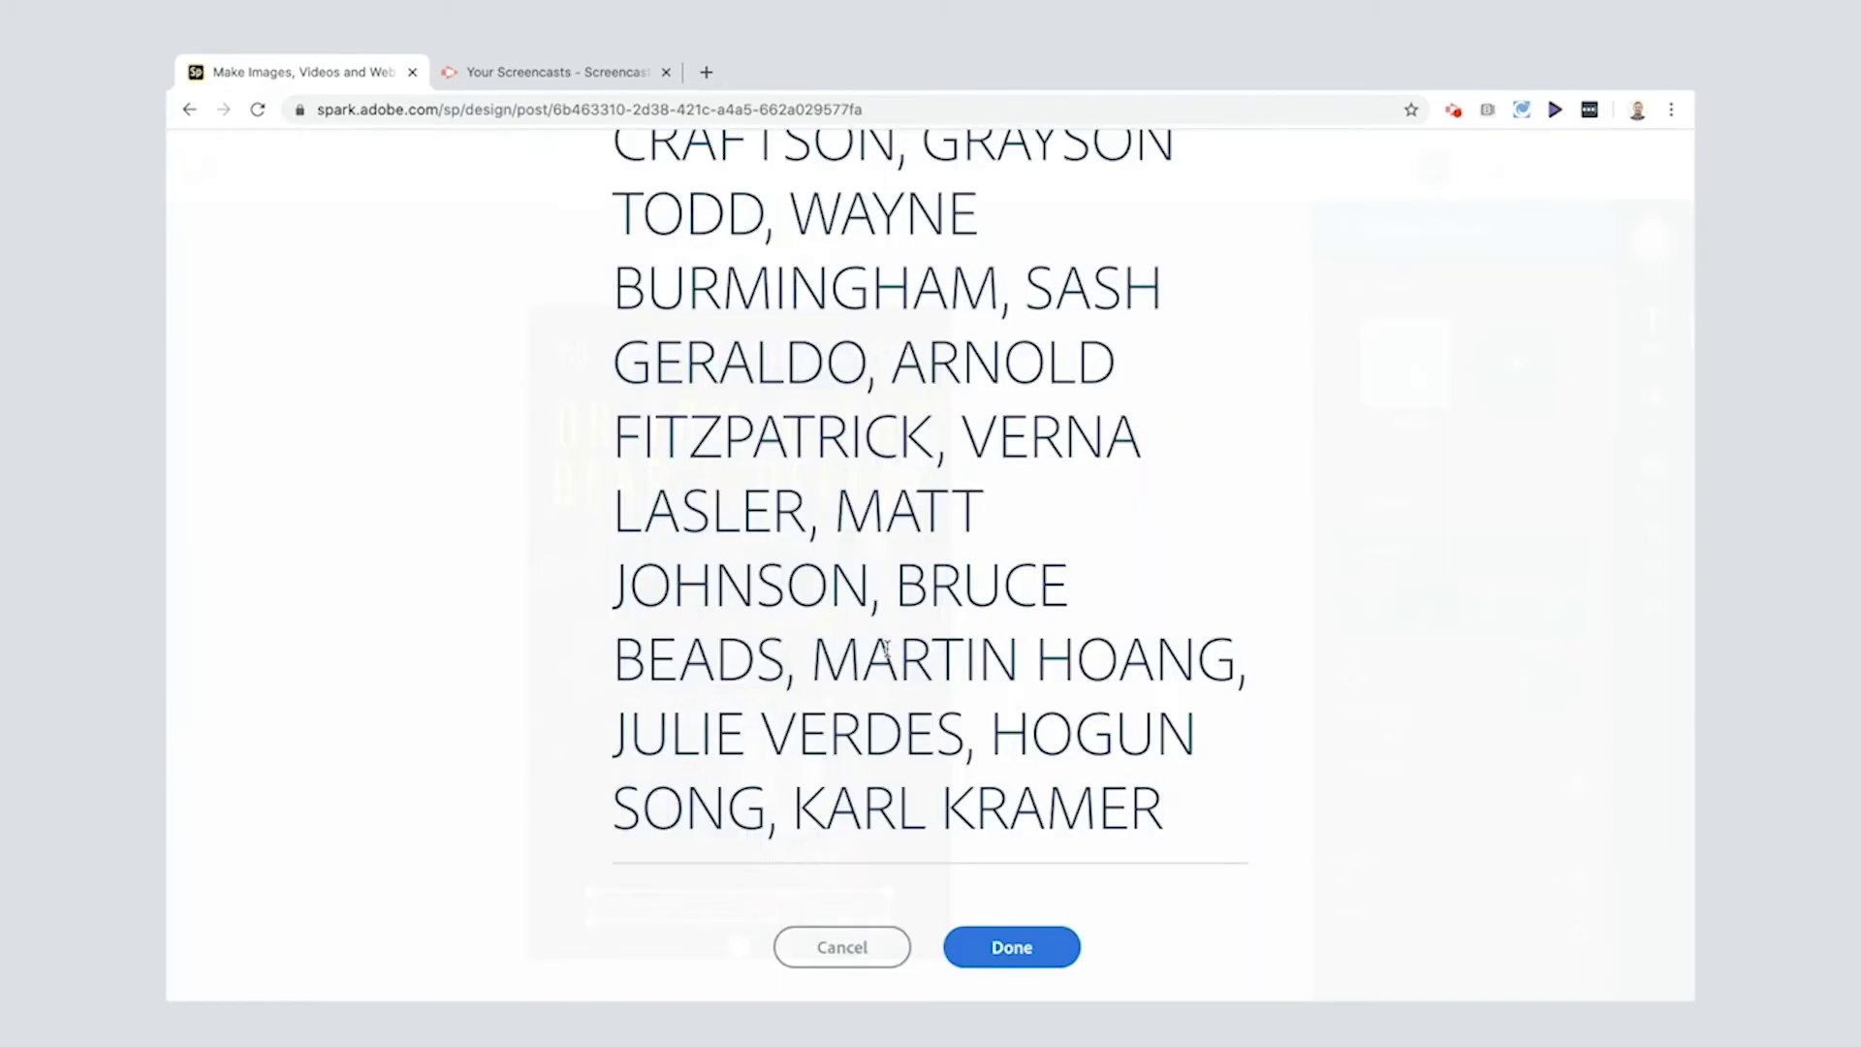
{"action": "key", "text": "ctrl+a"}
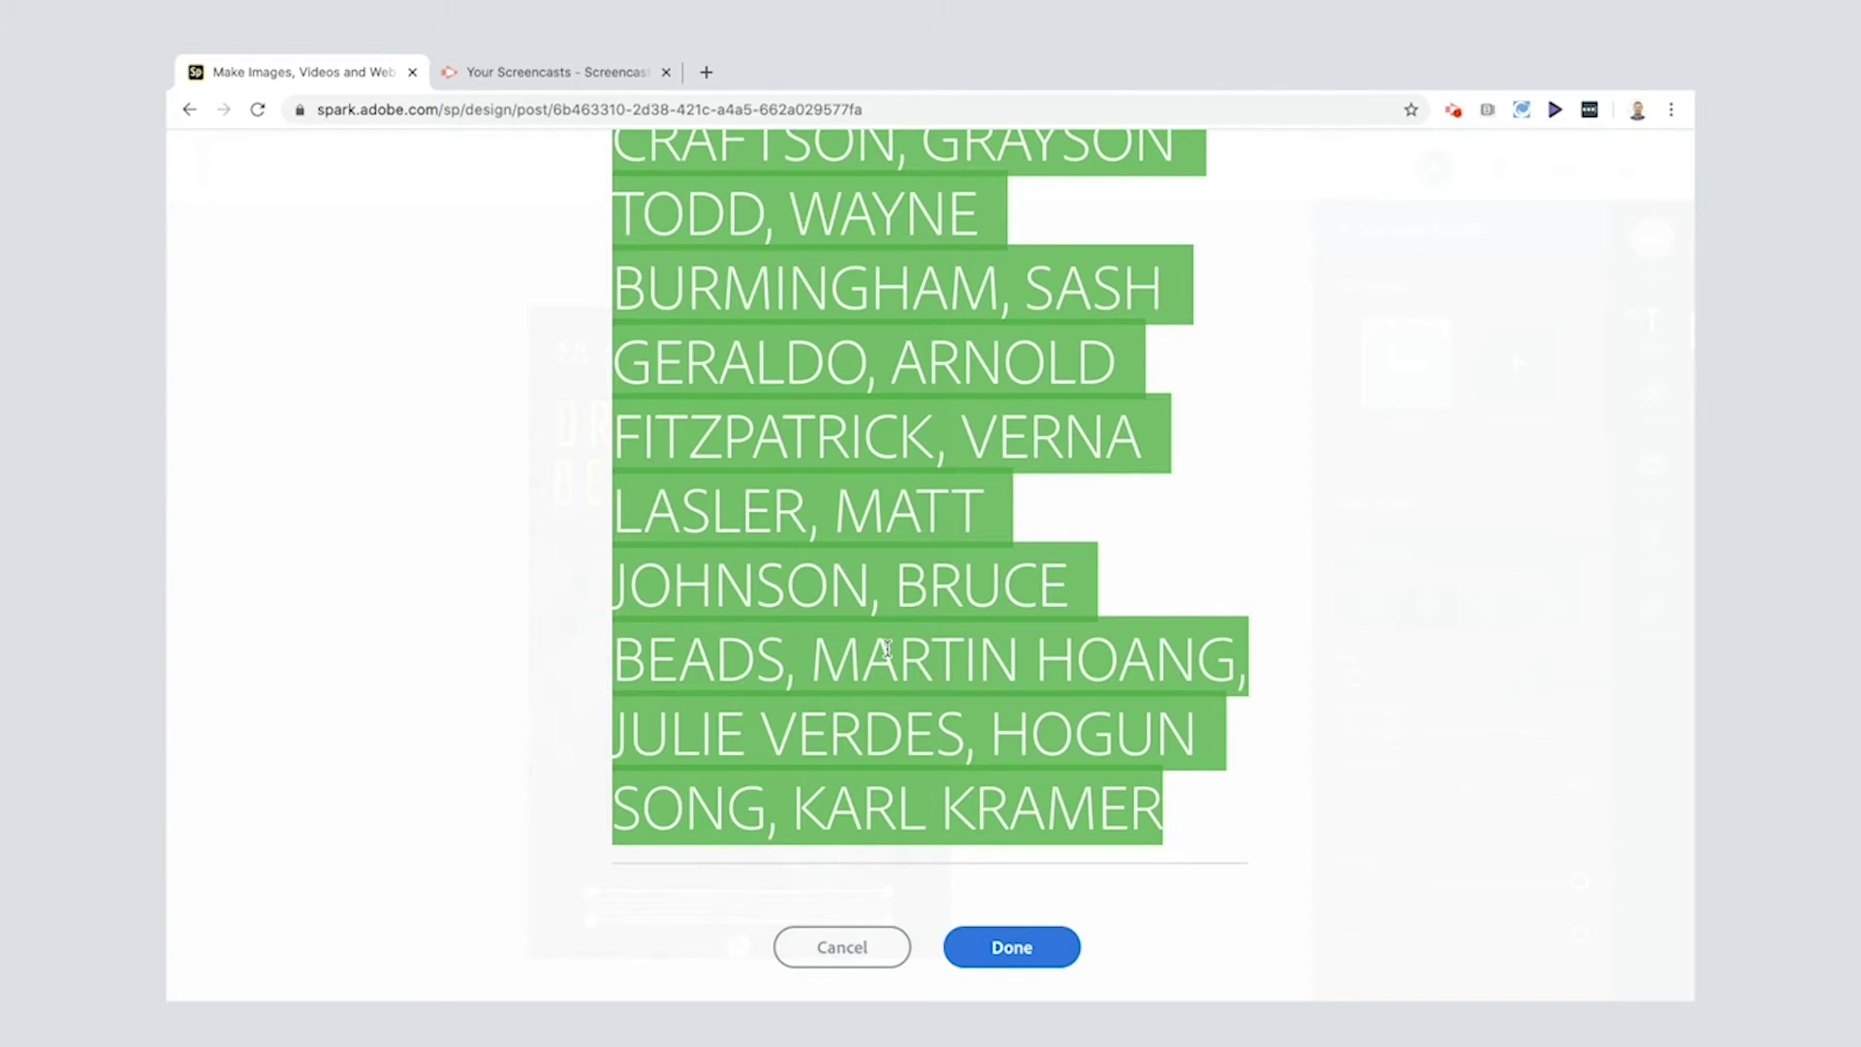
{"action": "type", "text": "OUT IN CIN"}
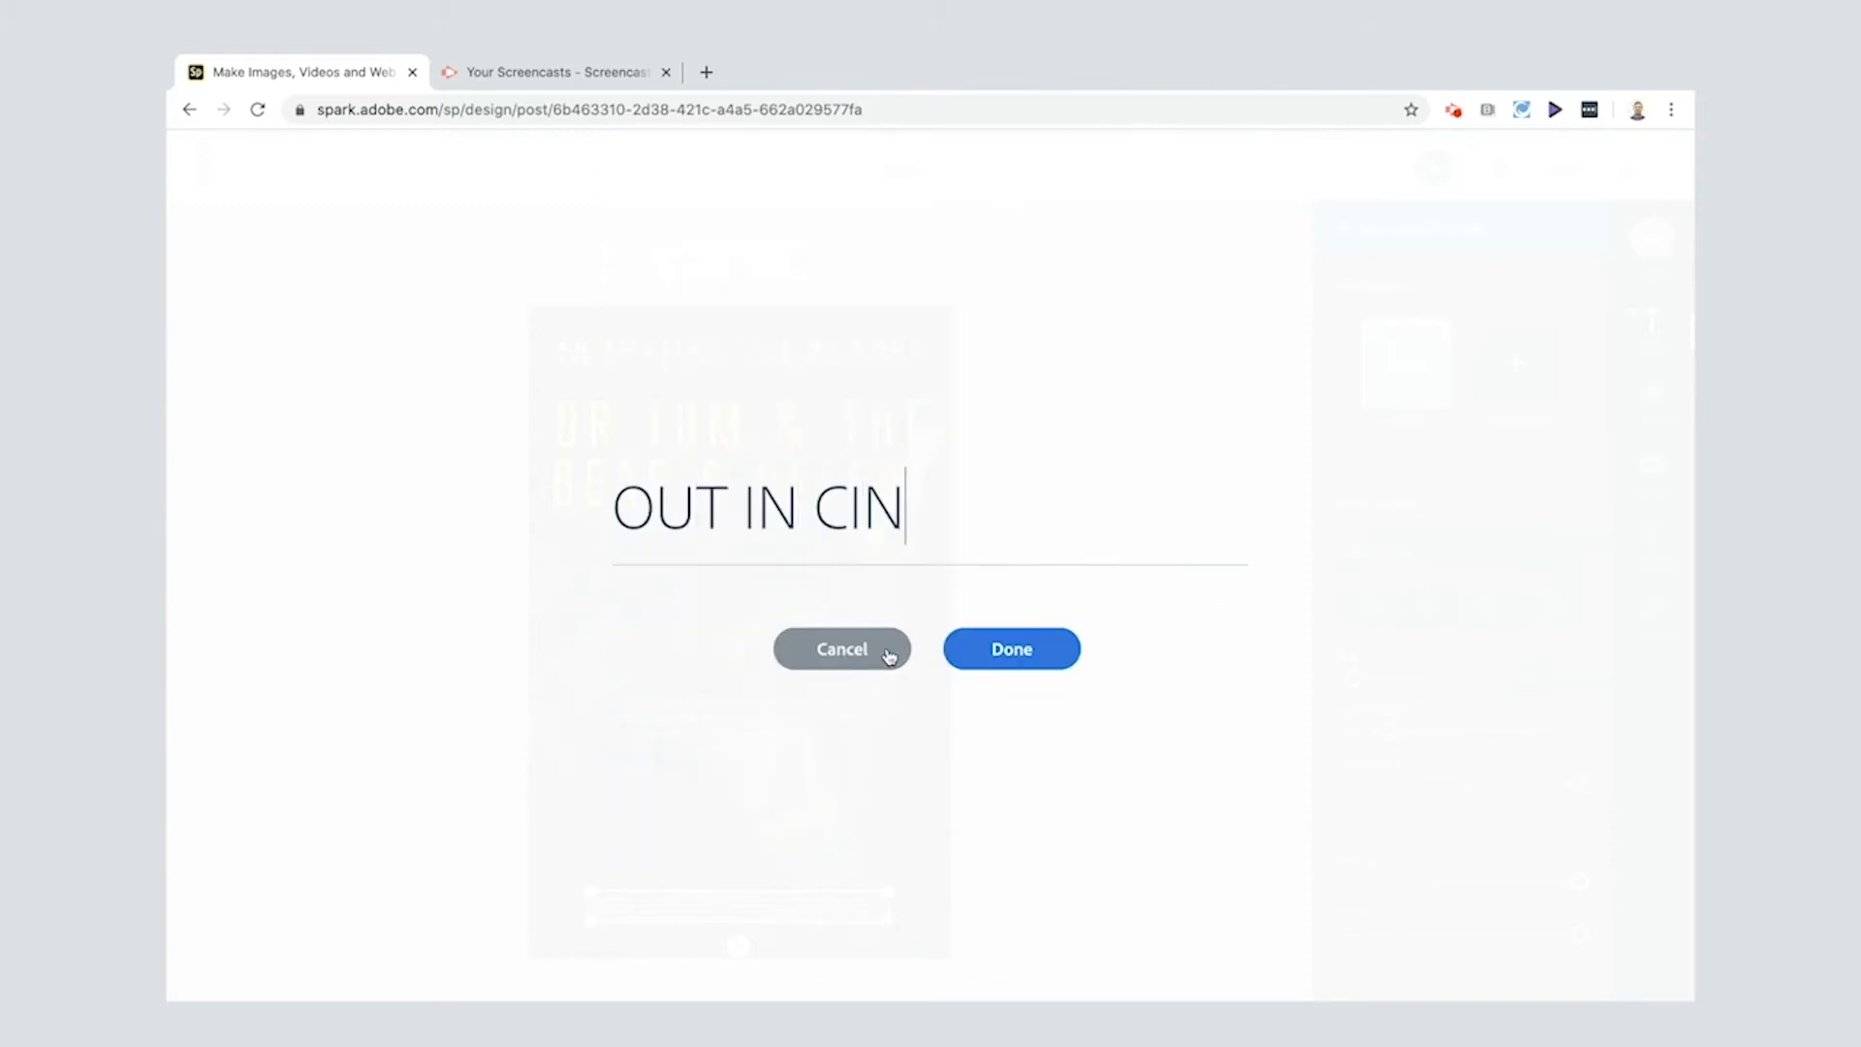
{"action": "type", "text": "EMAS IN JUL"}
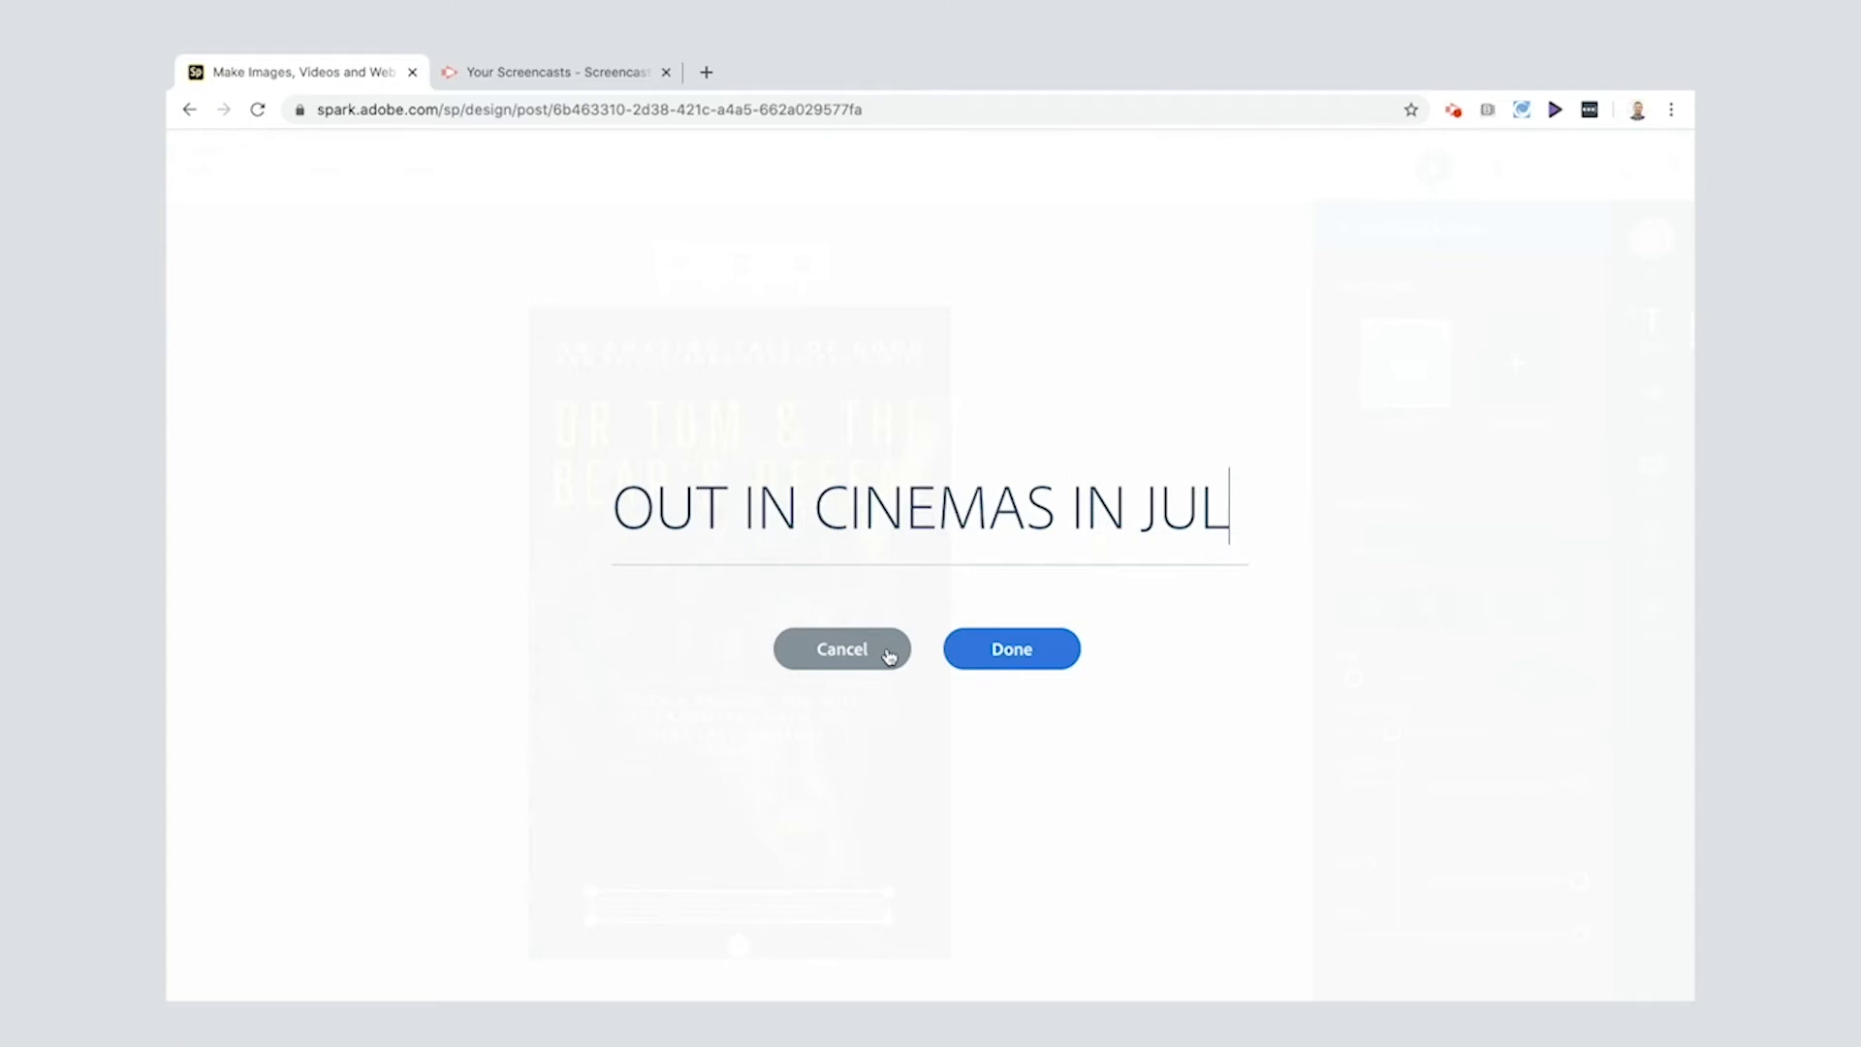
{"action": "type", "text": "Y 2020"}
{"action": "left_click", "coordinate": [1000, 653]}
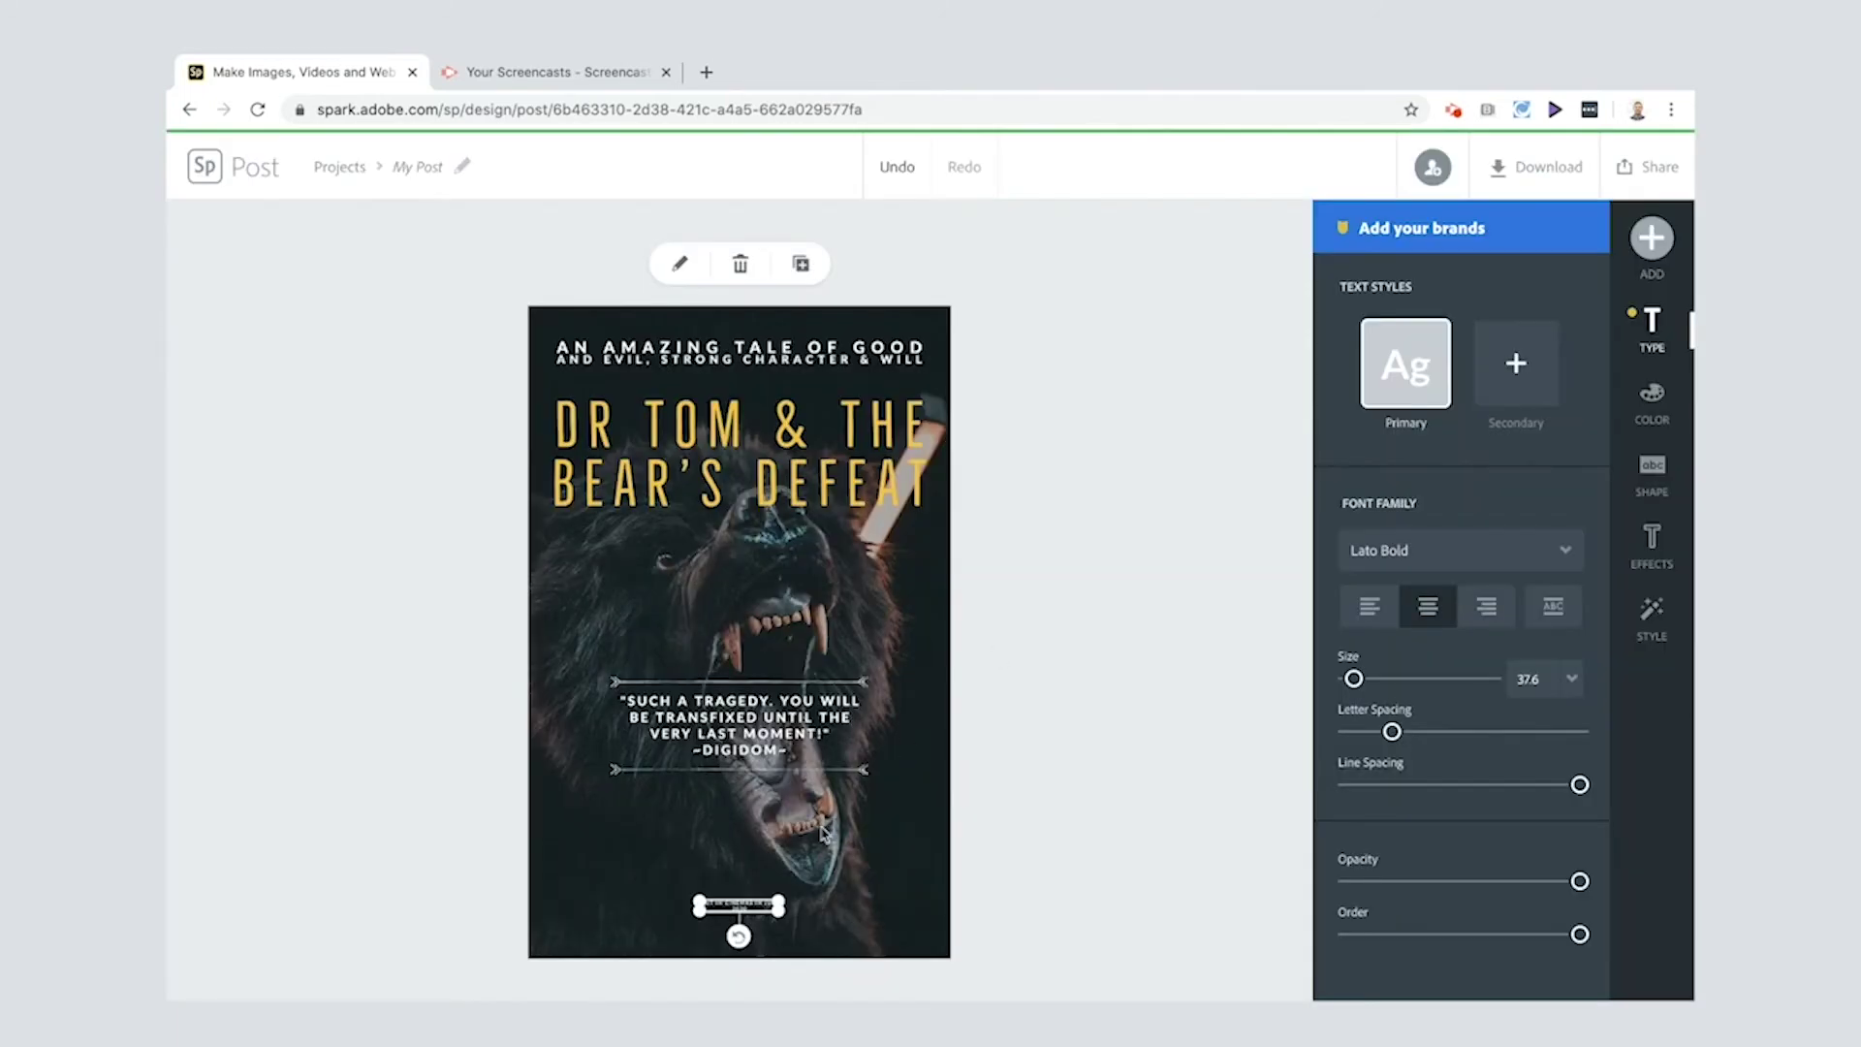
{"action": "mouse_move", "coordinate": [778, 906]}
{"action": "left_mouse_down"}
{"action": "mouse_move", "coordinate": [922, 947]}
{"action": "mouse_move", "coordinate": [779, 899]}
{"action": "left_mouse_up"}
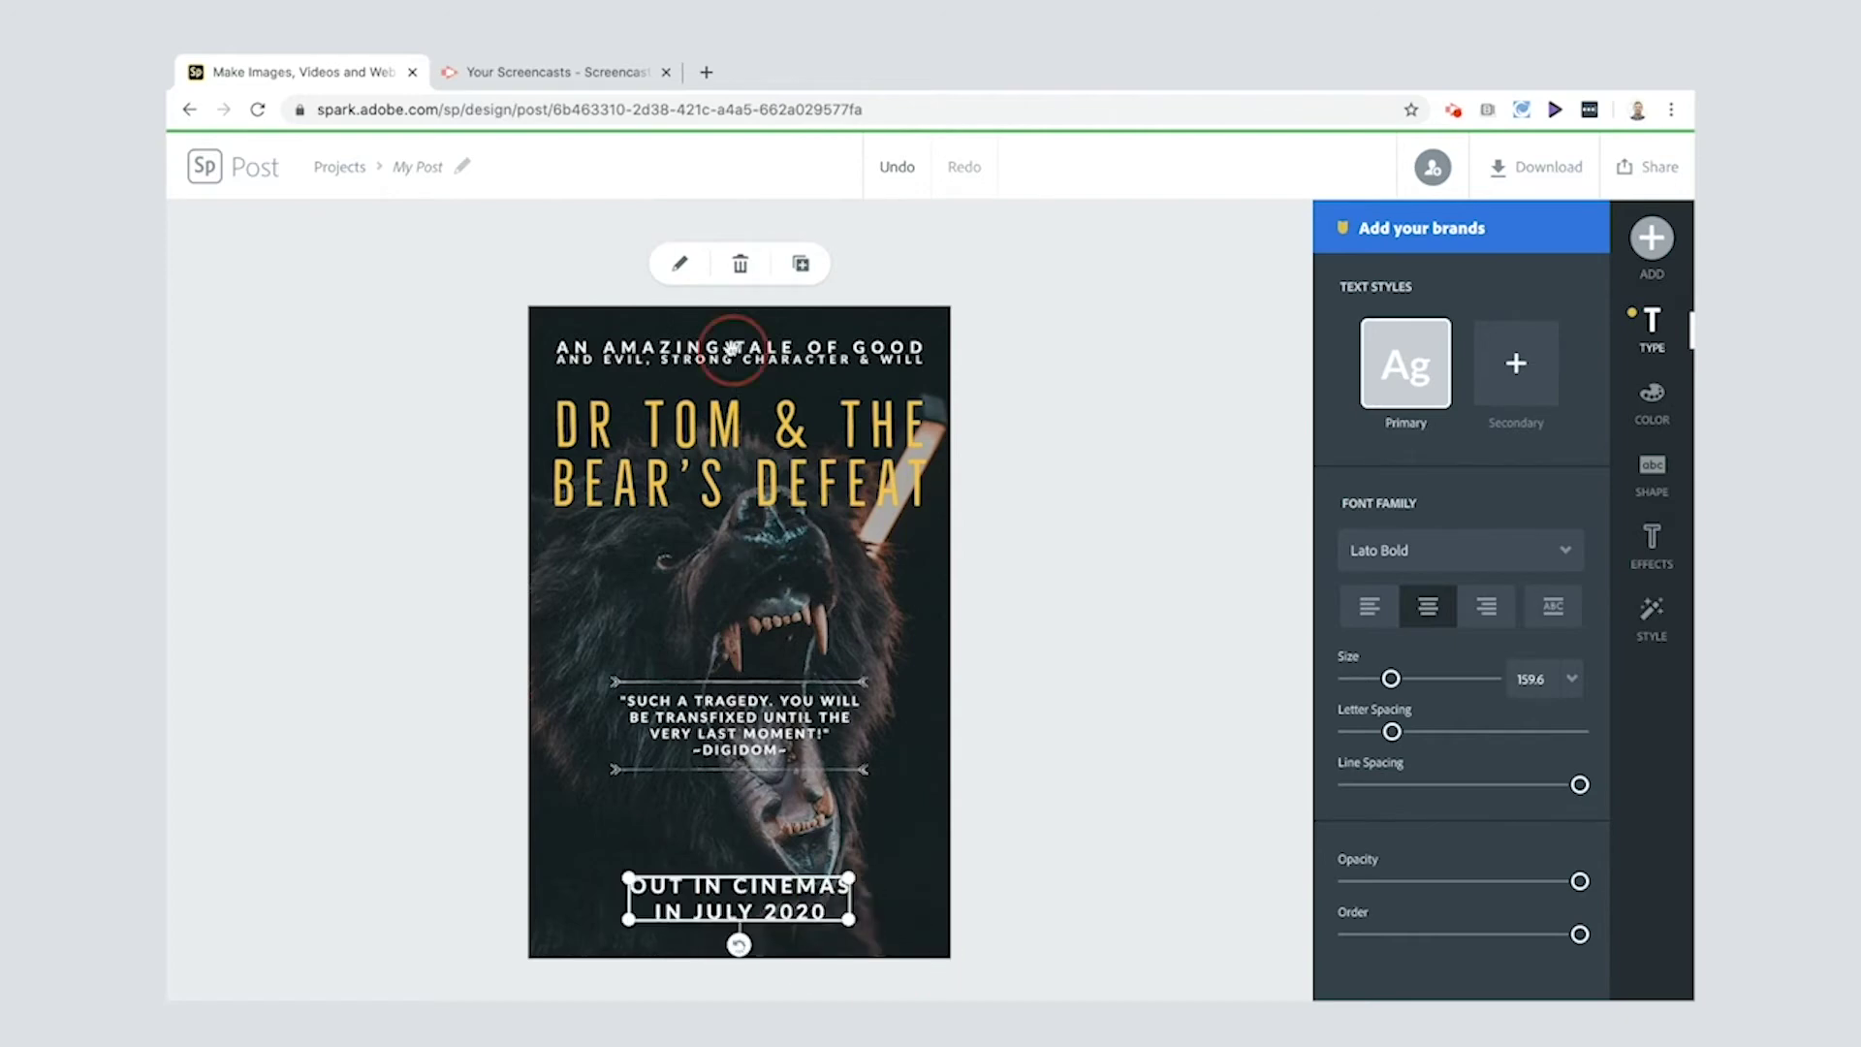
{"action": "left_click", "coordinate": [734, 347]}
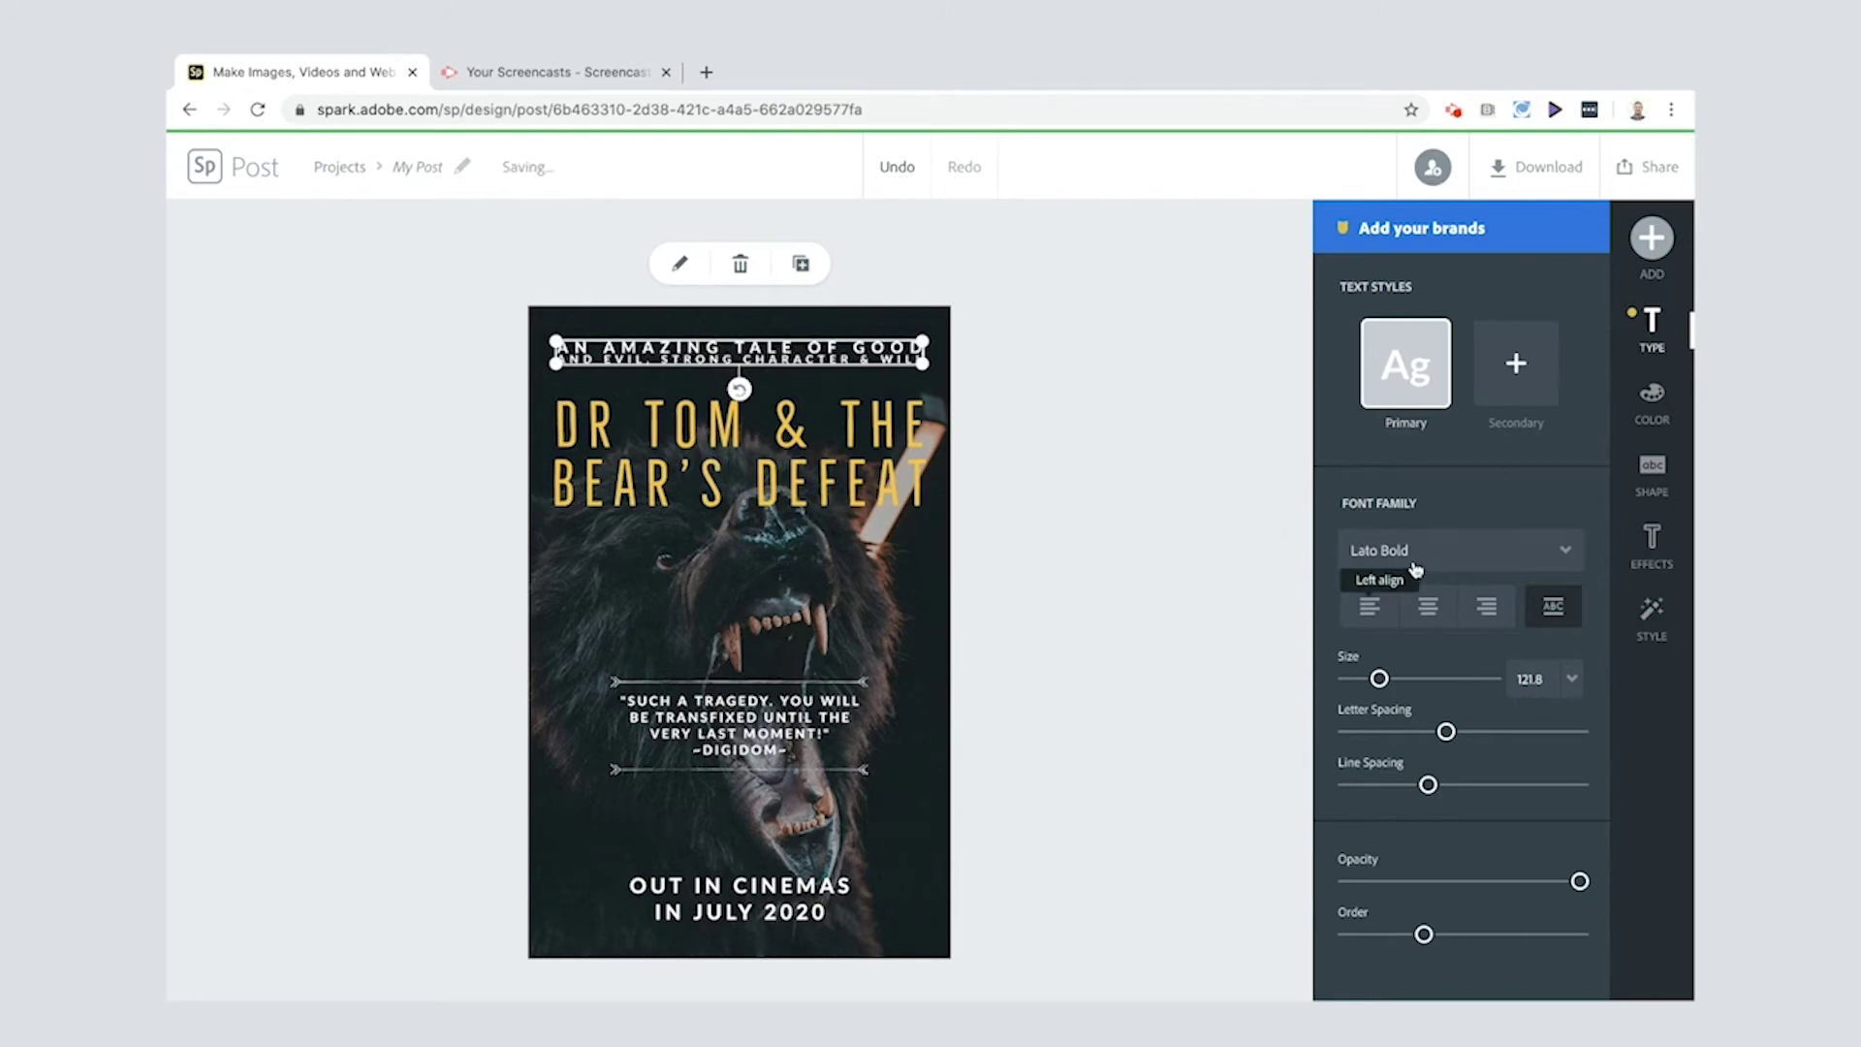
{"action": "left_click", "coordinate": [655, 426]}
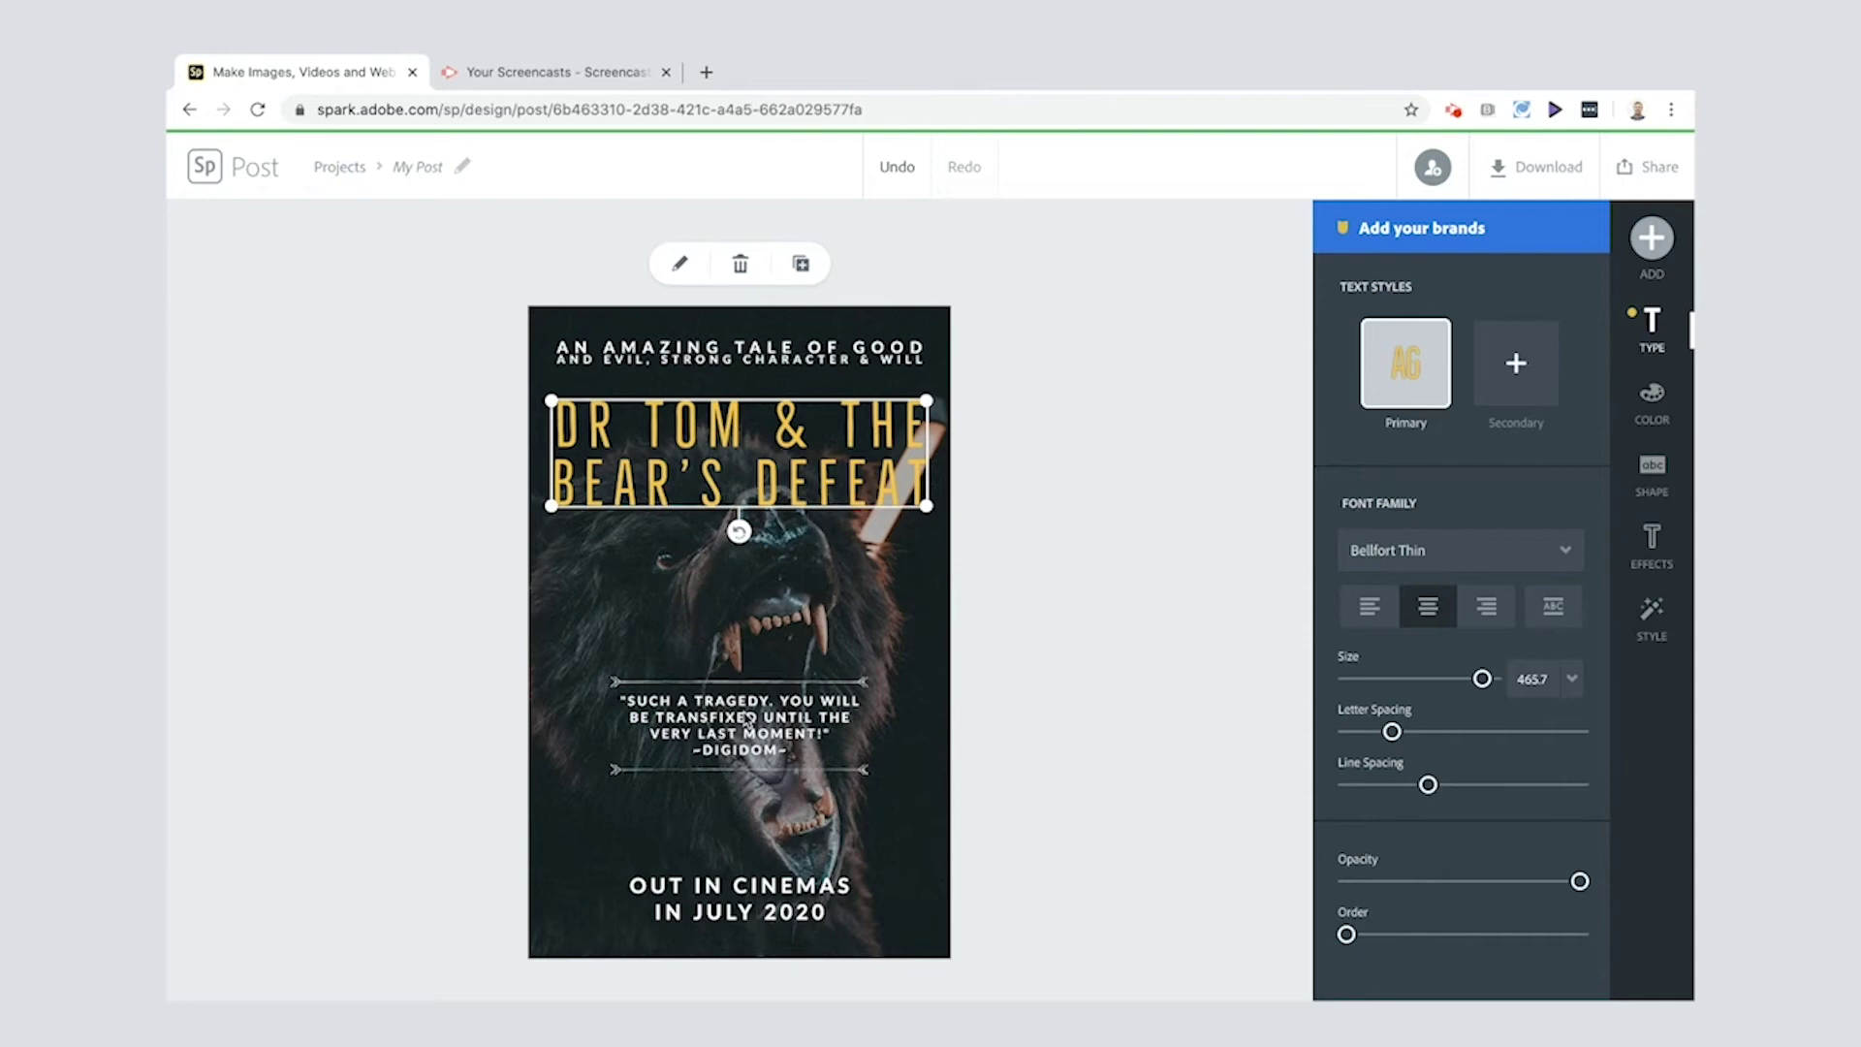
{"action": "left_click", "coordinate": [744, 714]}
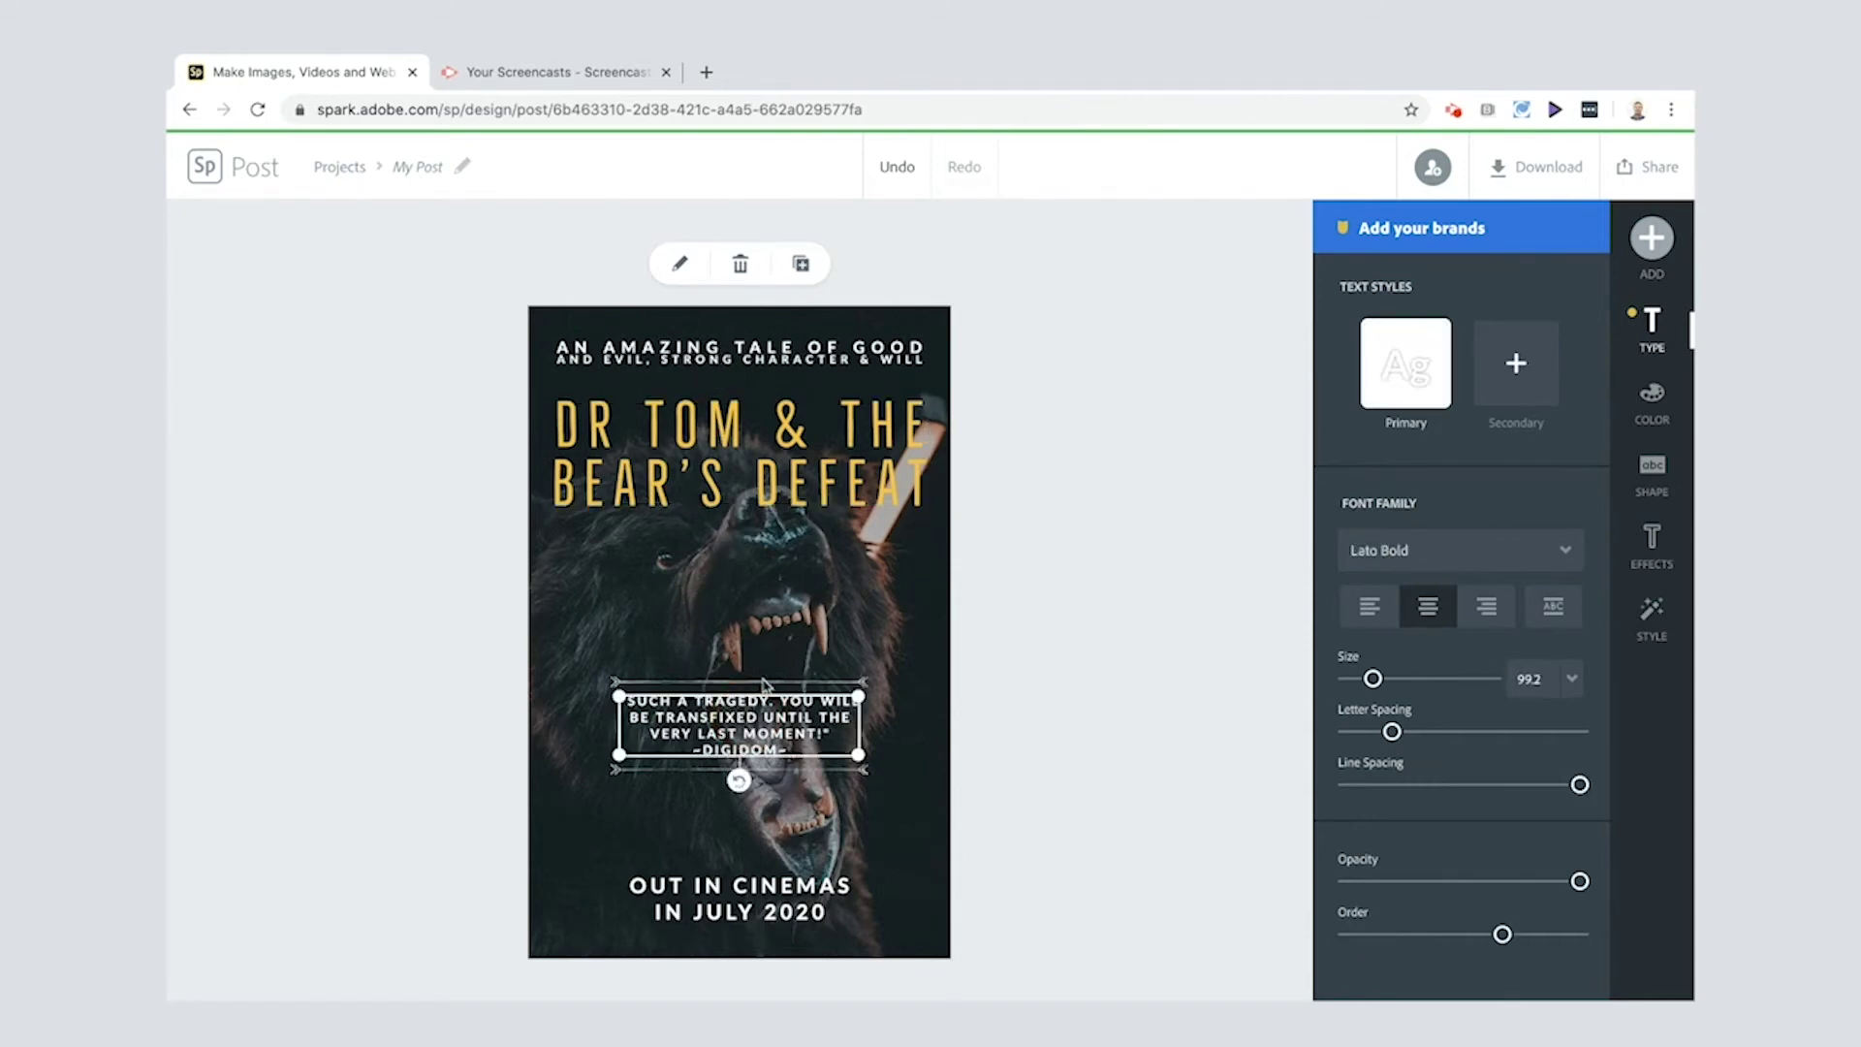
{"action": "left_click", "coordinate": [757, 890]}
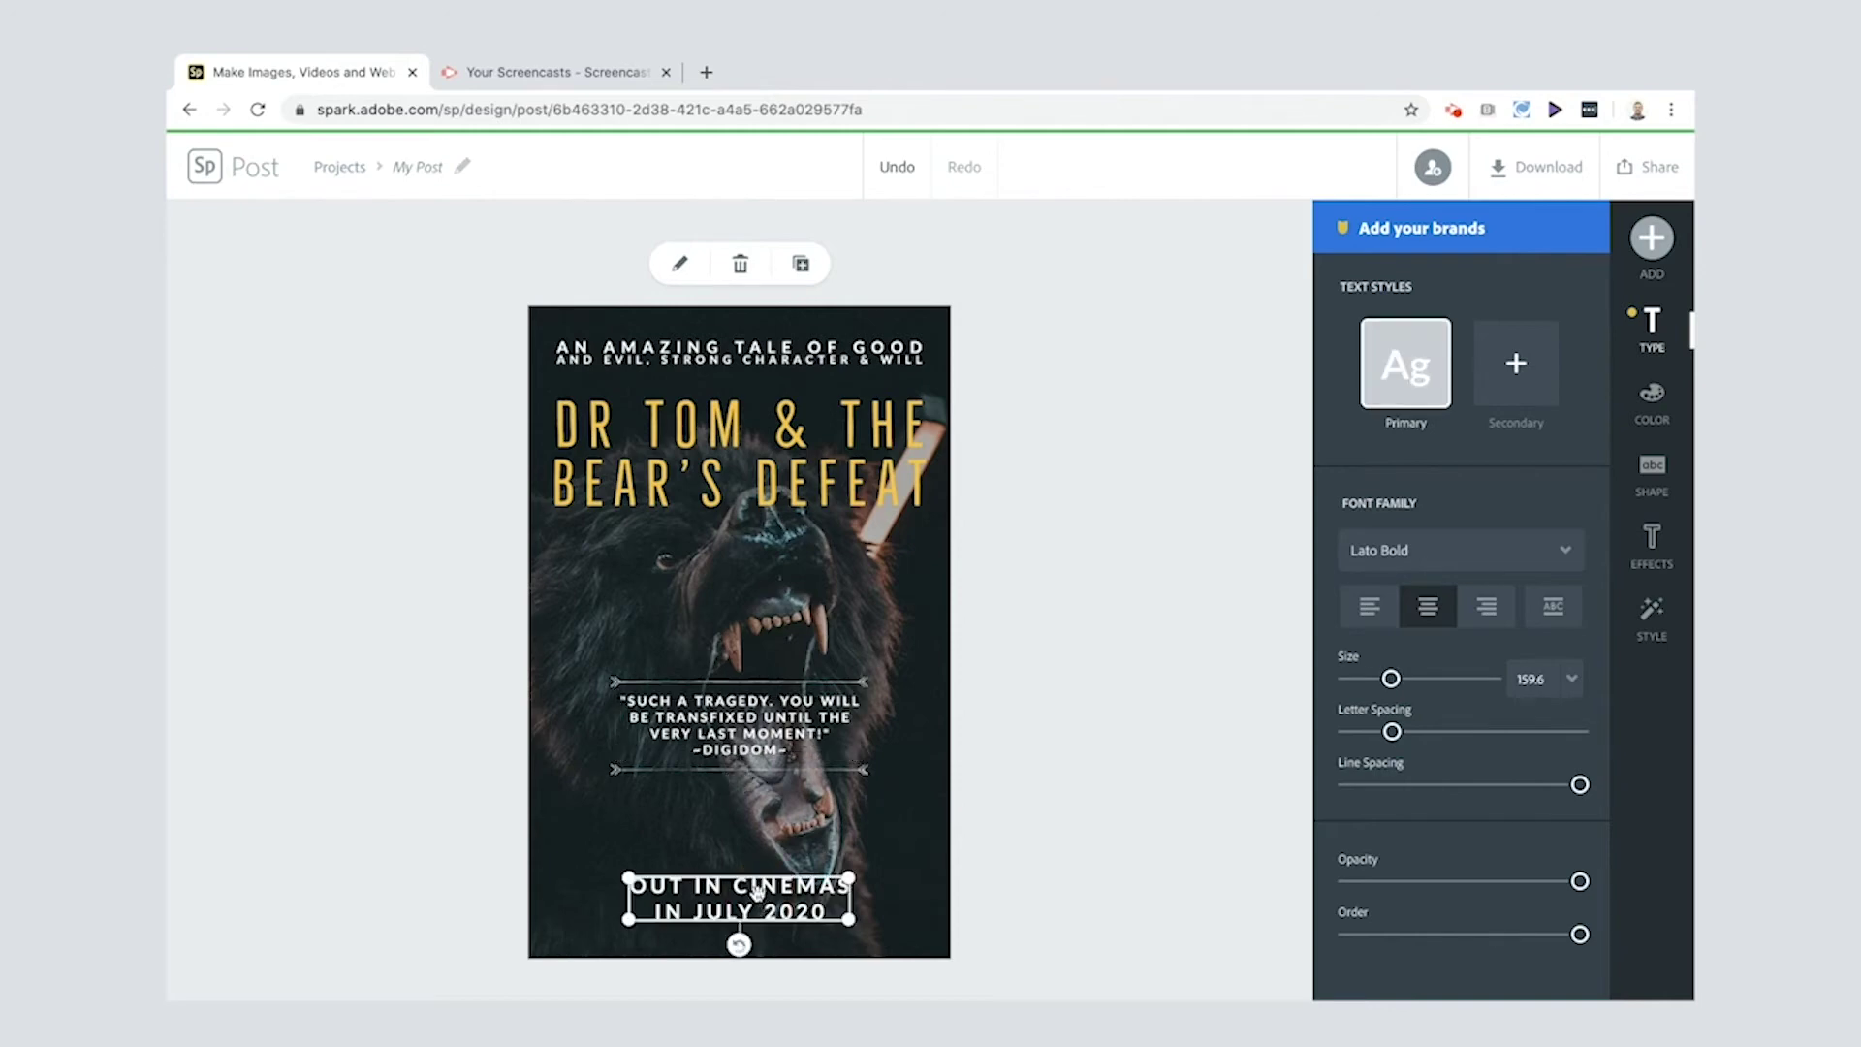
{"action": "left_click", "coordinate": [469, 762]}
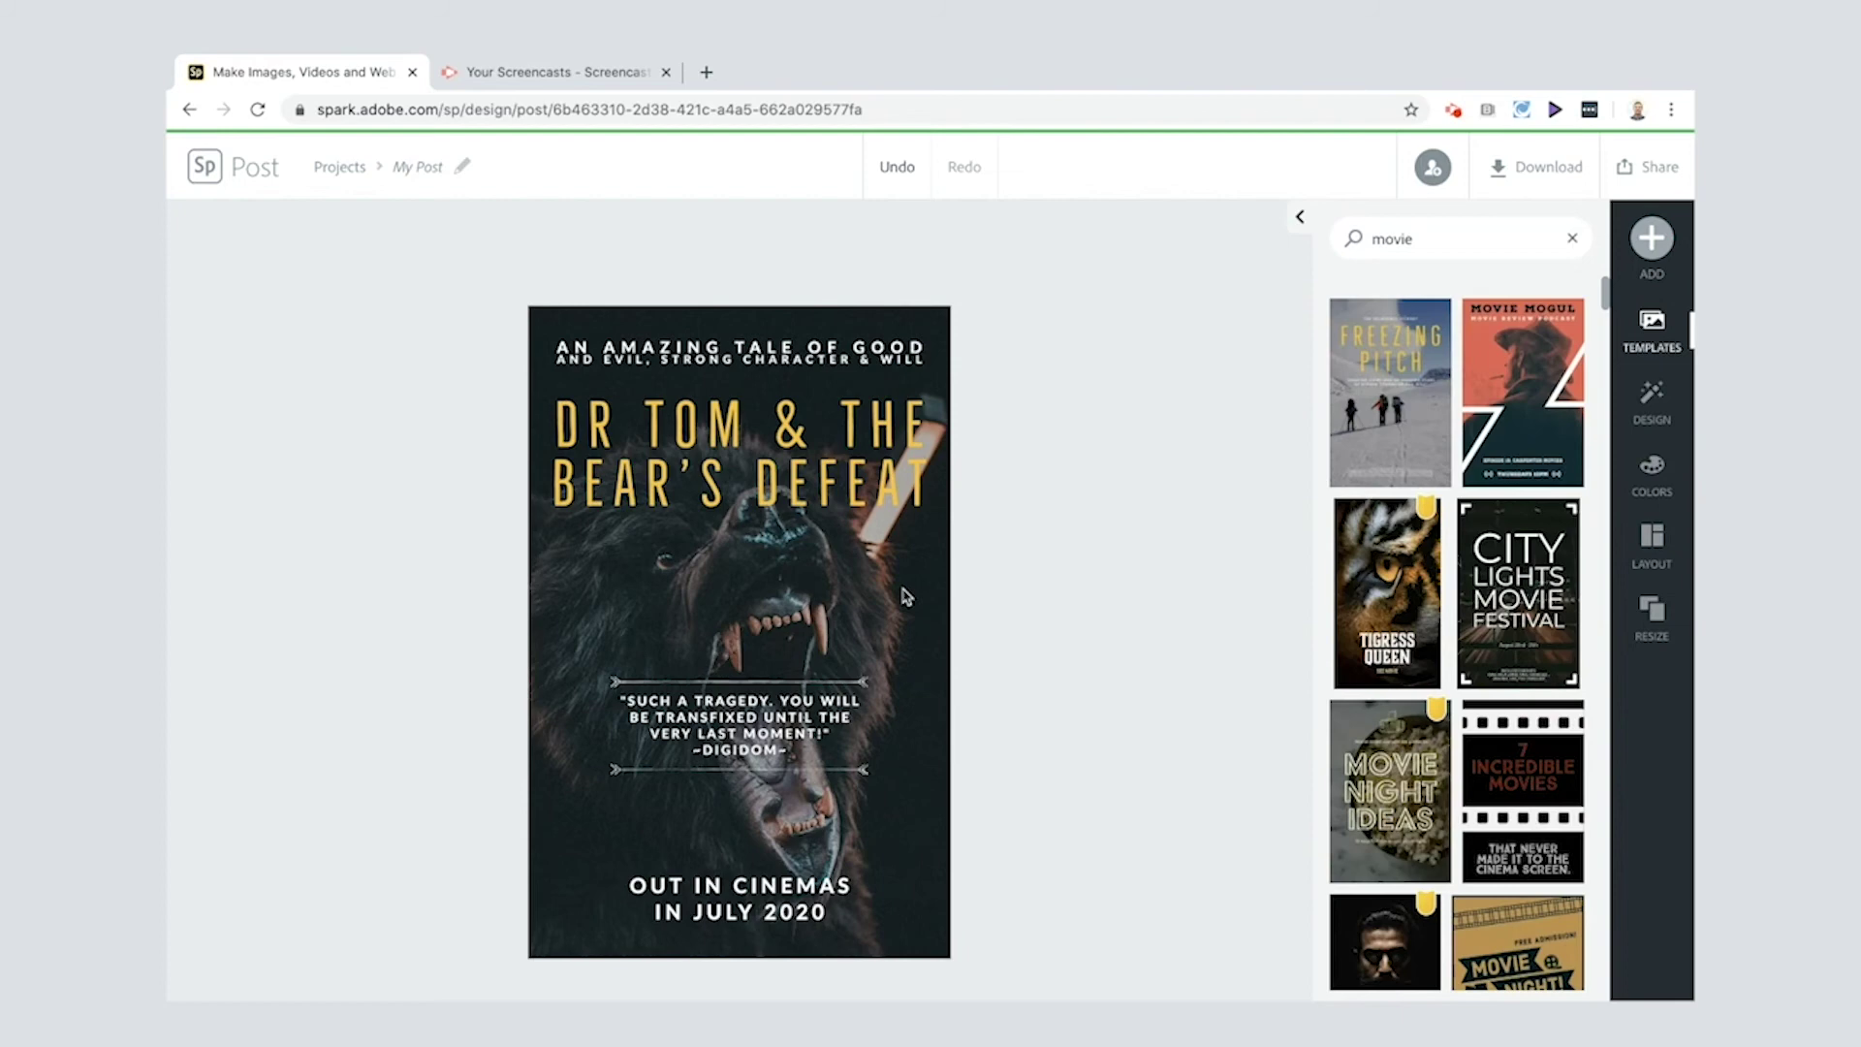
- Apply the Darken filter to the bear photo after comparing Grayscale and Multiply
{"action": "left_click", "coordinate": [903, 592]}
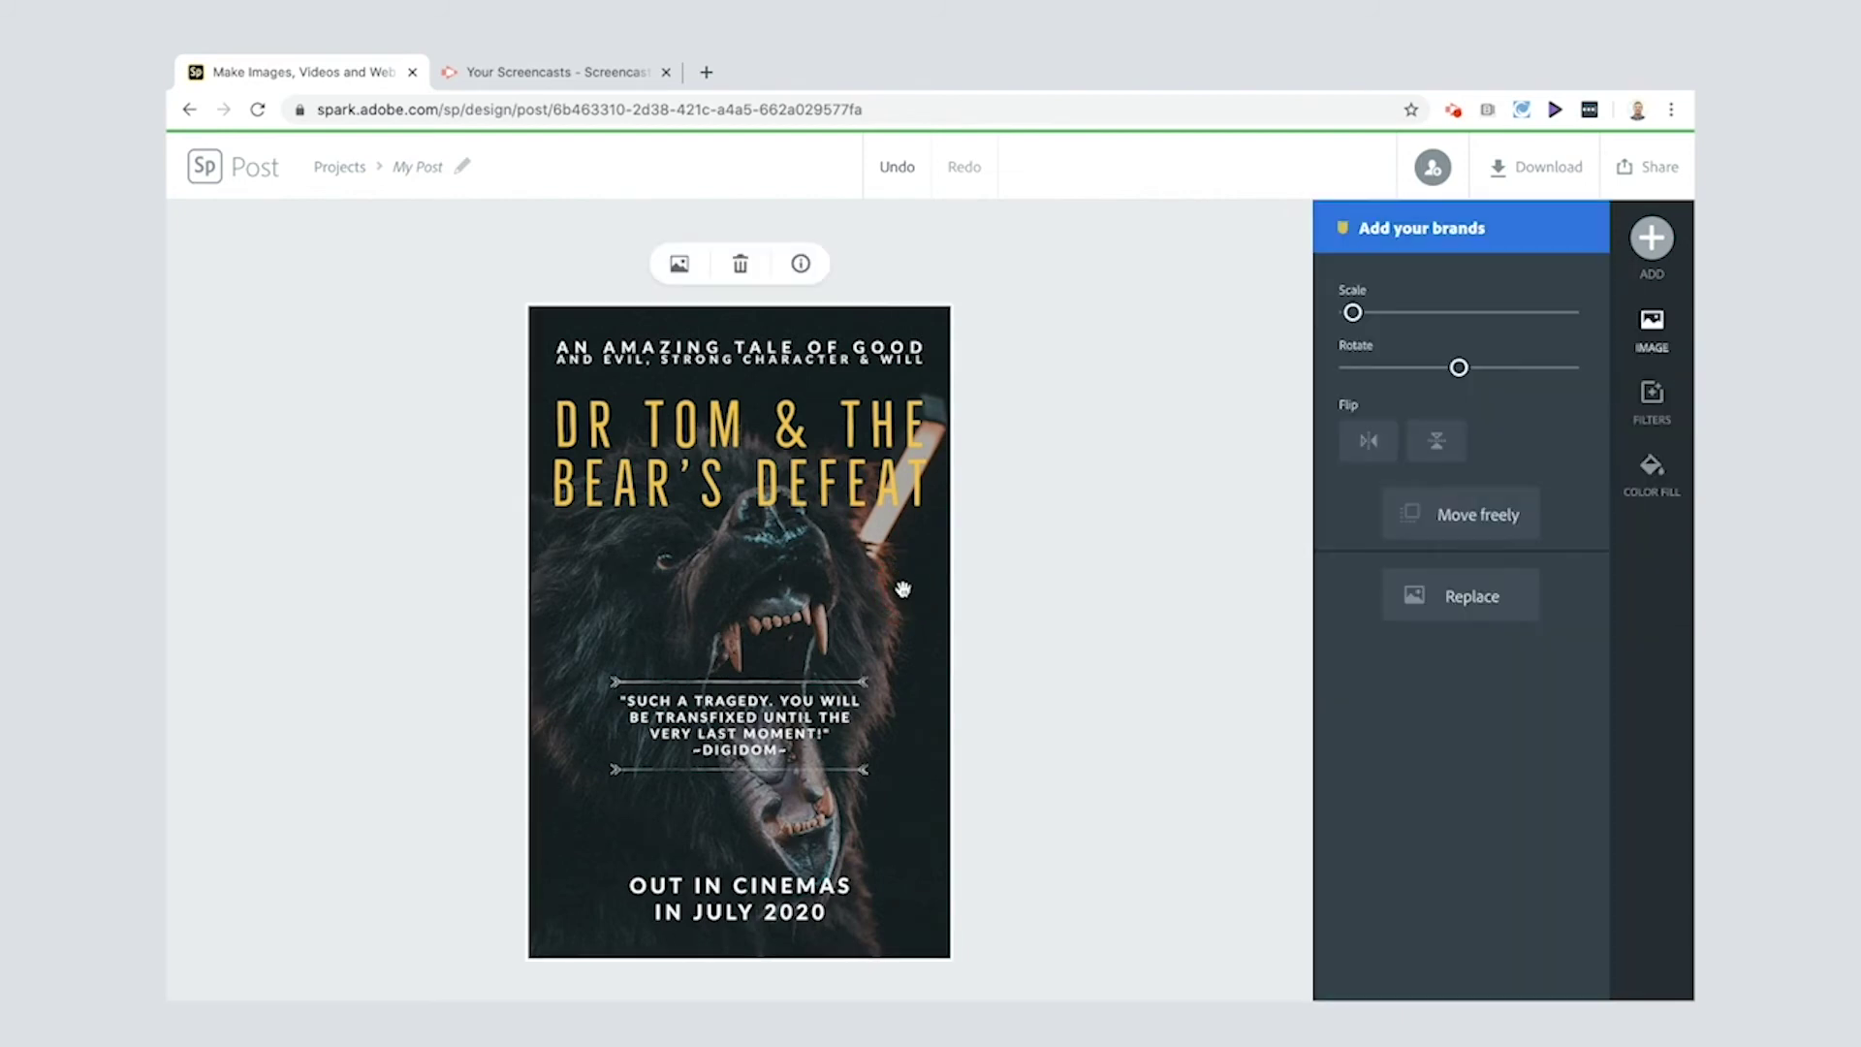
{"action": "left_click", "coordinate": [1653, 396]}
{"action": "left_click", "coordinate": [1525, 491]}
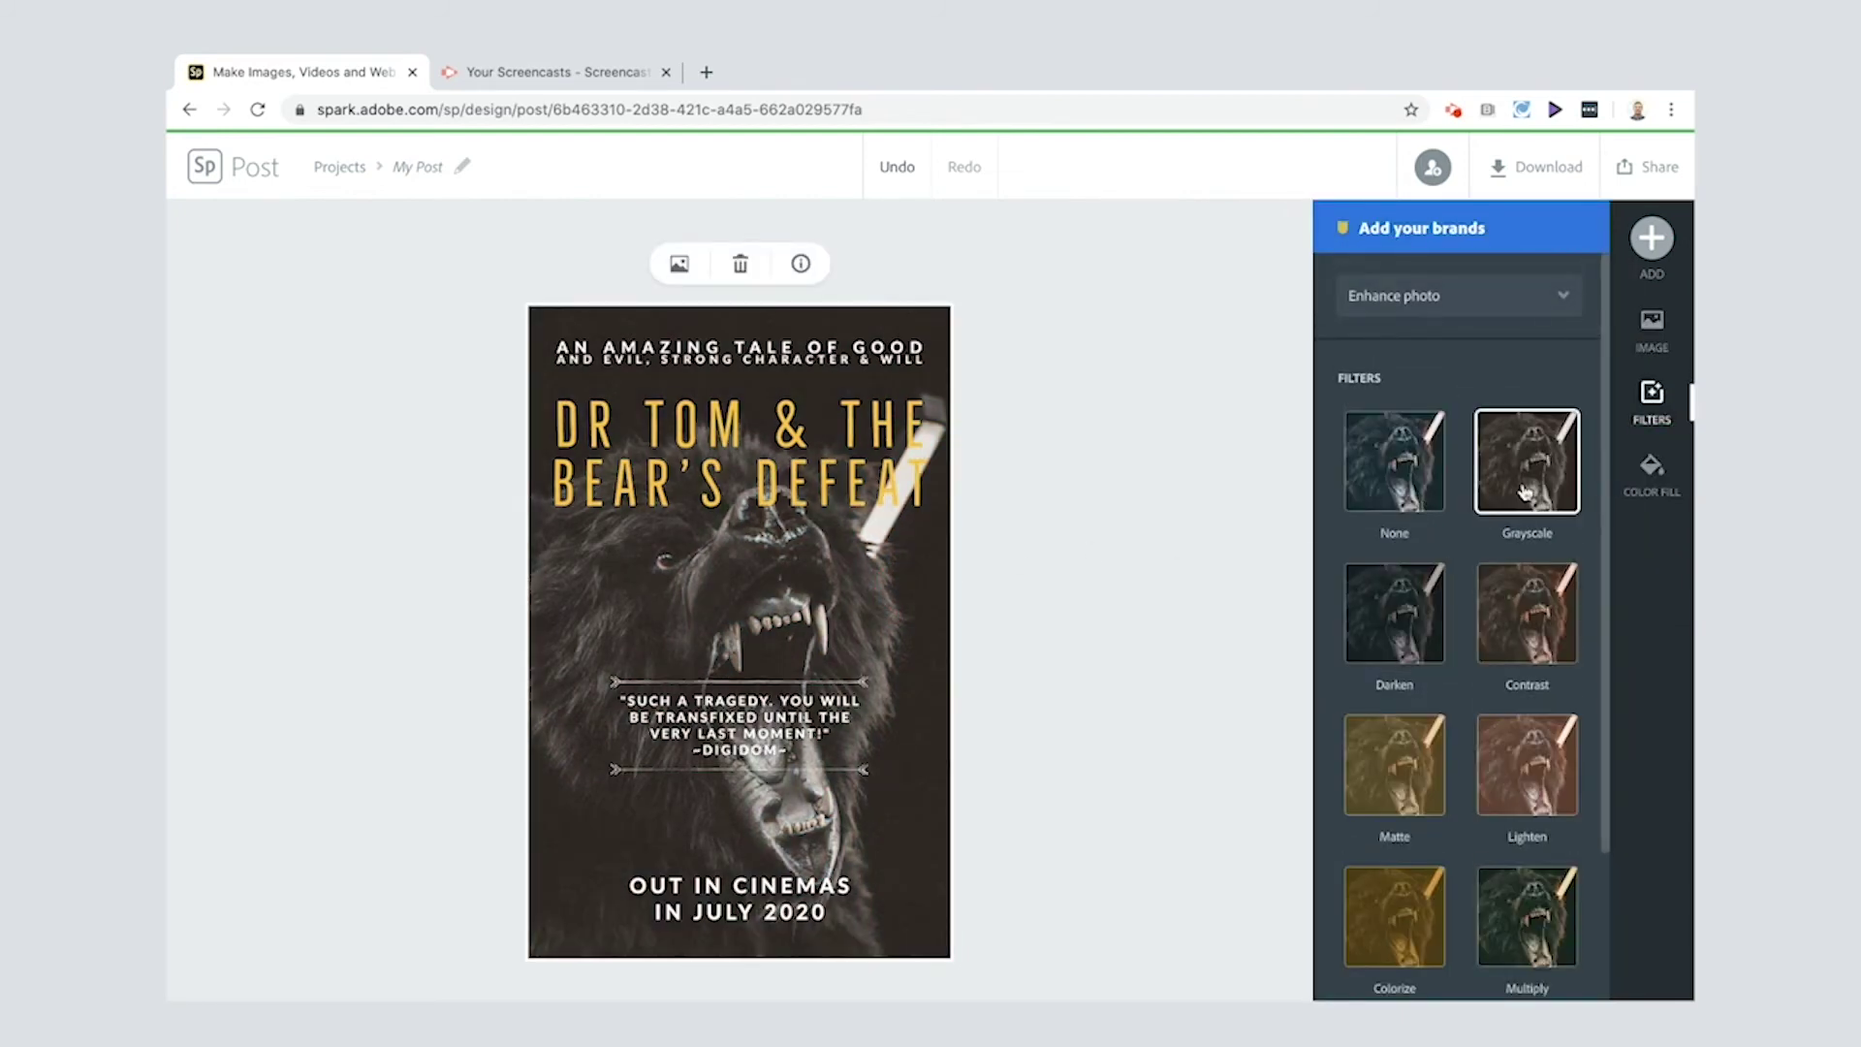
{"action": "left_click", "coordinate": [1520, 921]}
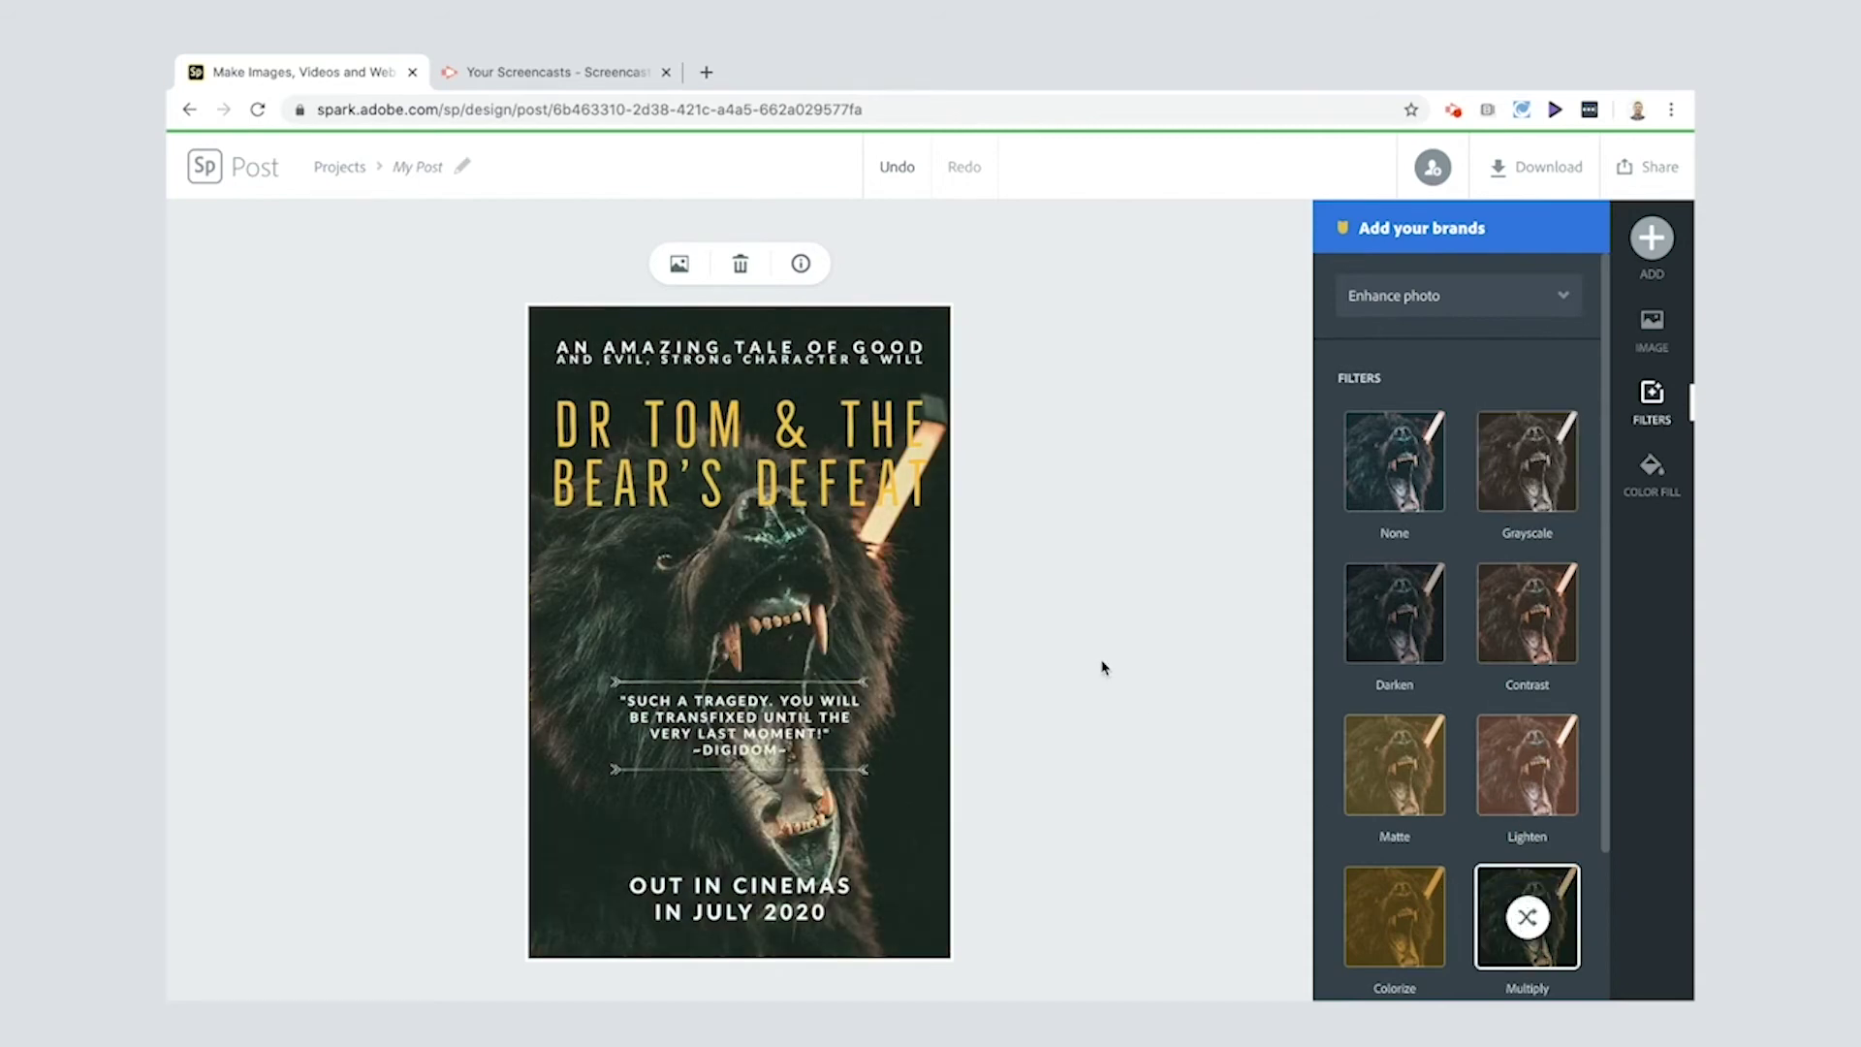
{"action": "left_click", "coordinate": [1405, 618]}
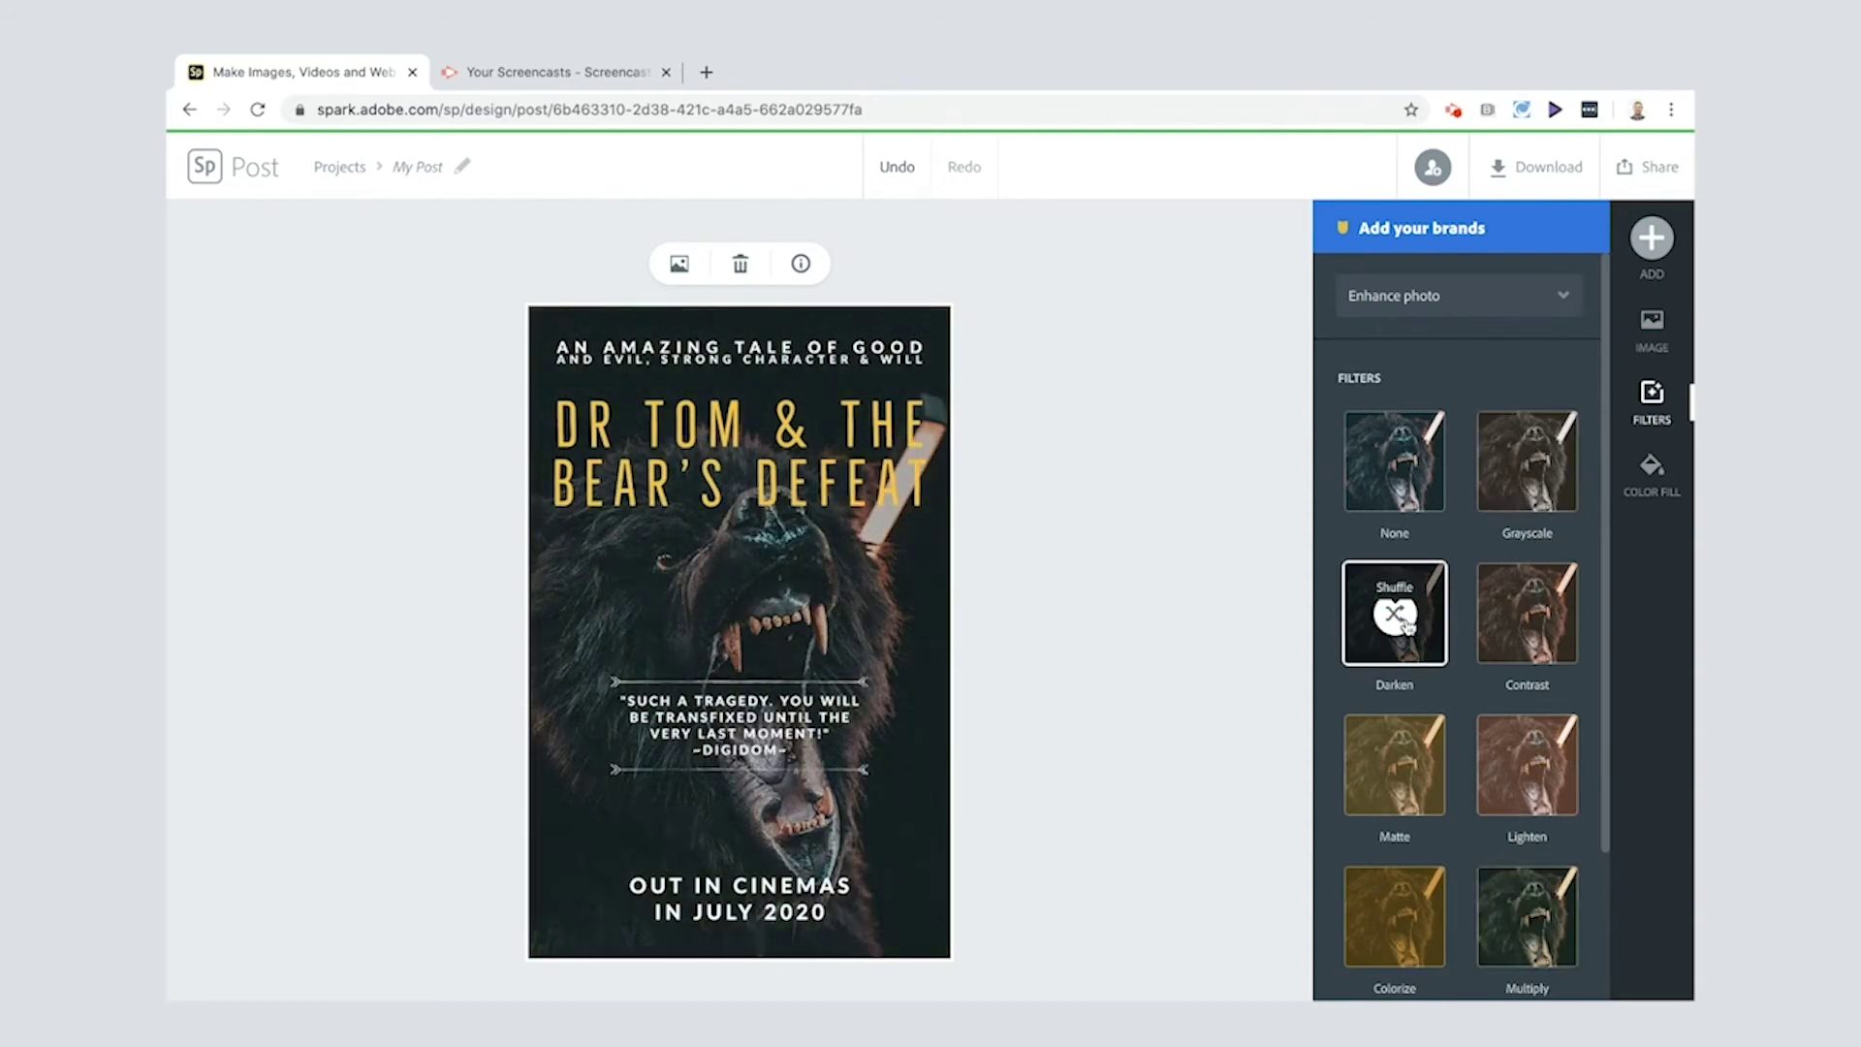
{"action": "left_click", "coordinate": [1526, 461]}
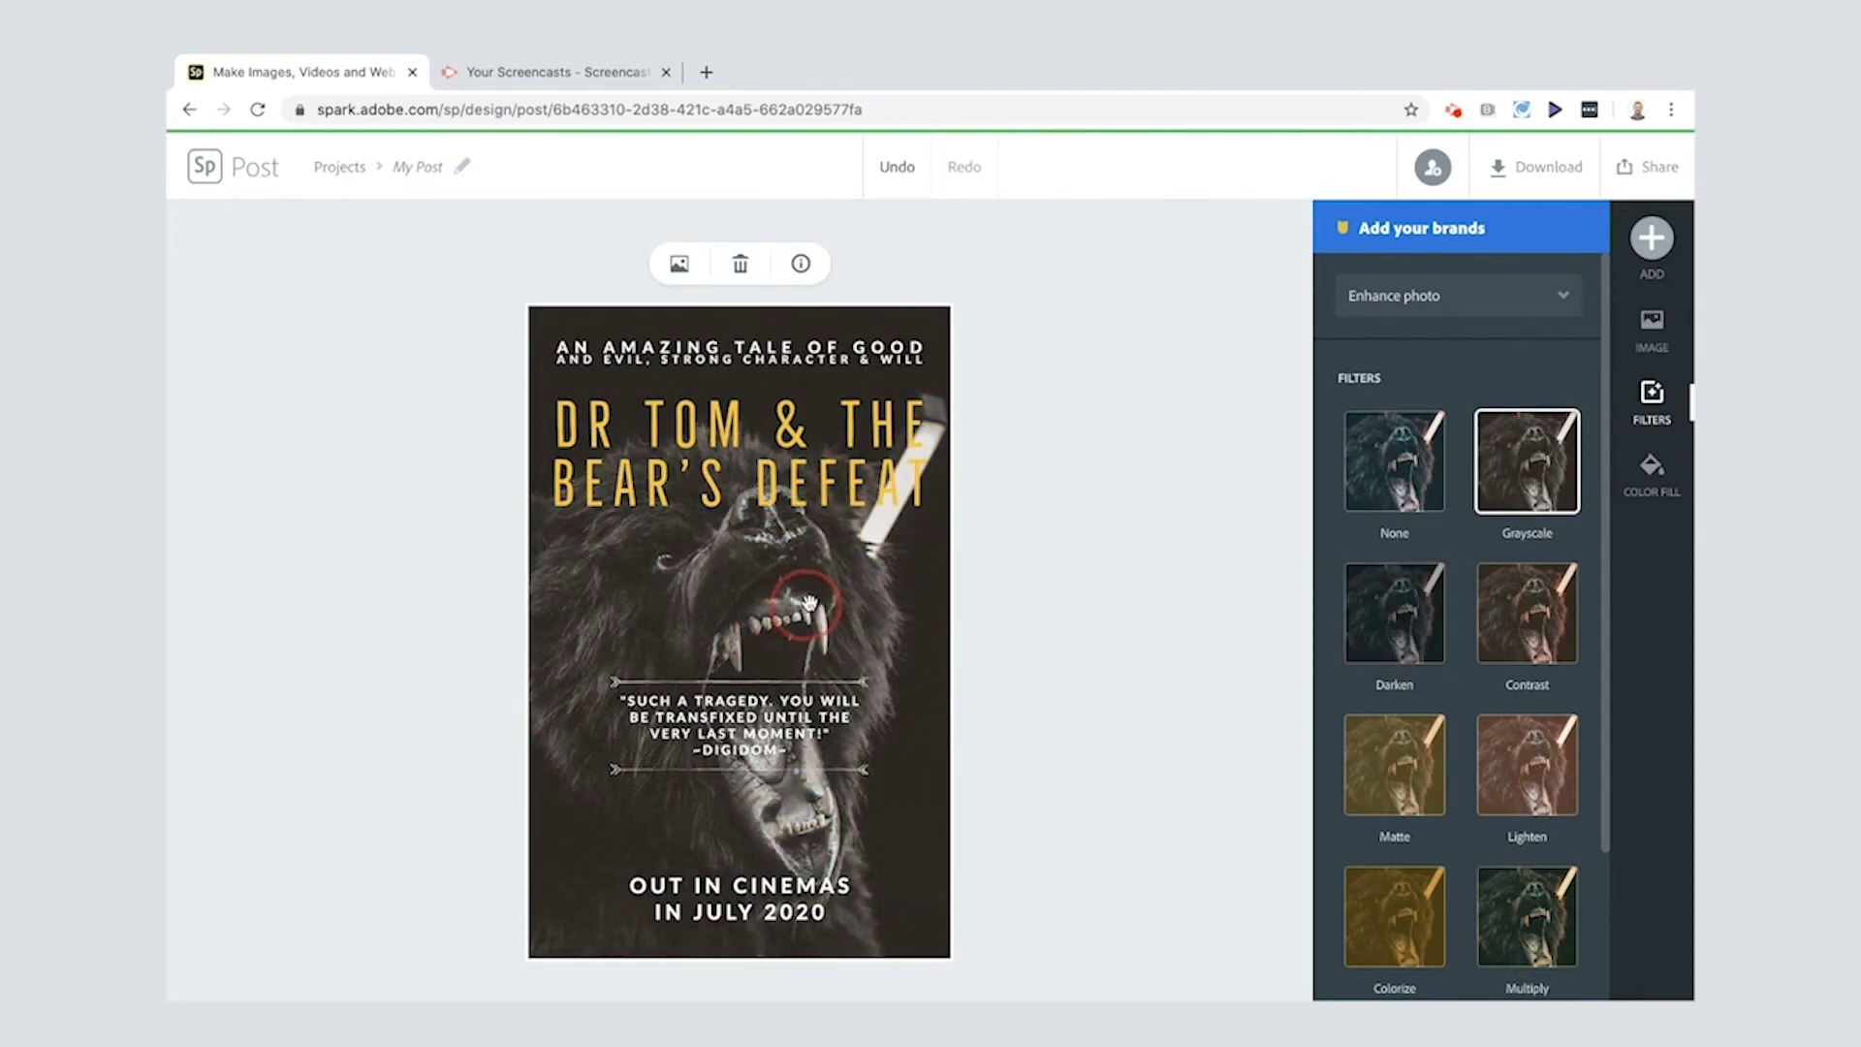
{"action": "left_click", "coordinate": [1395, 615]}
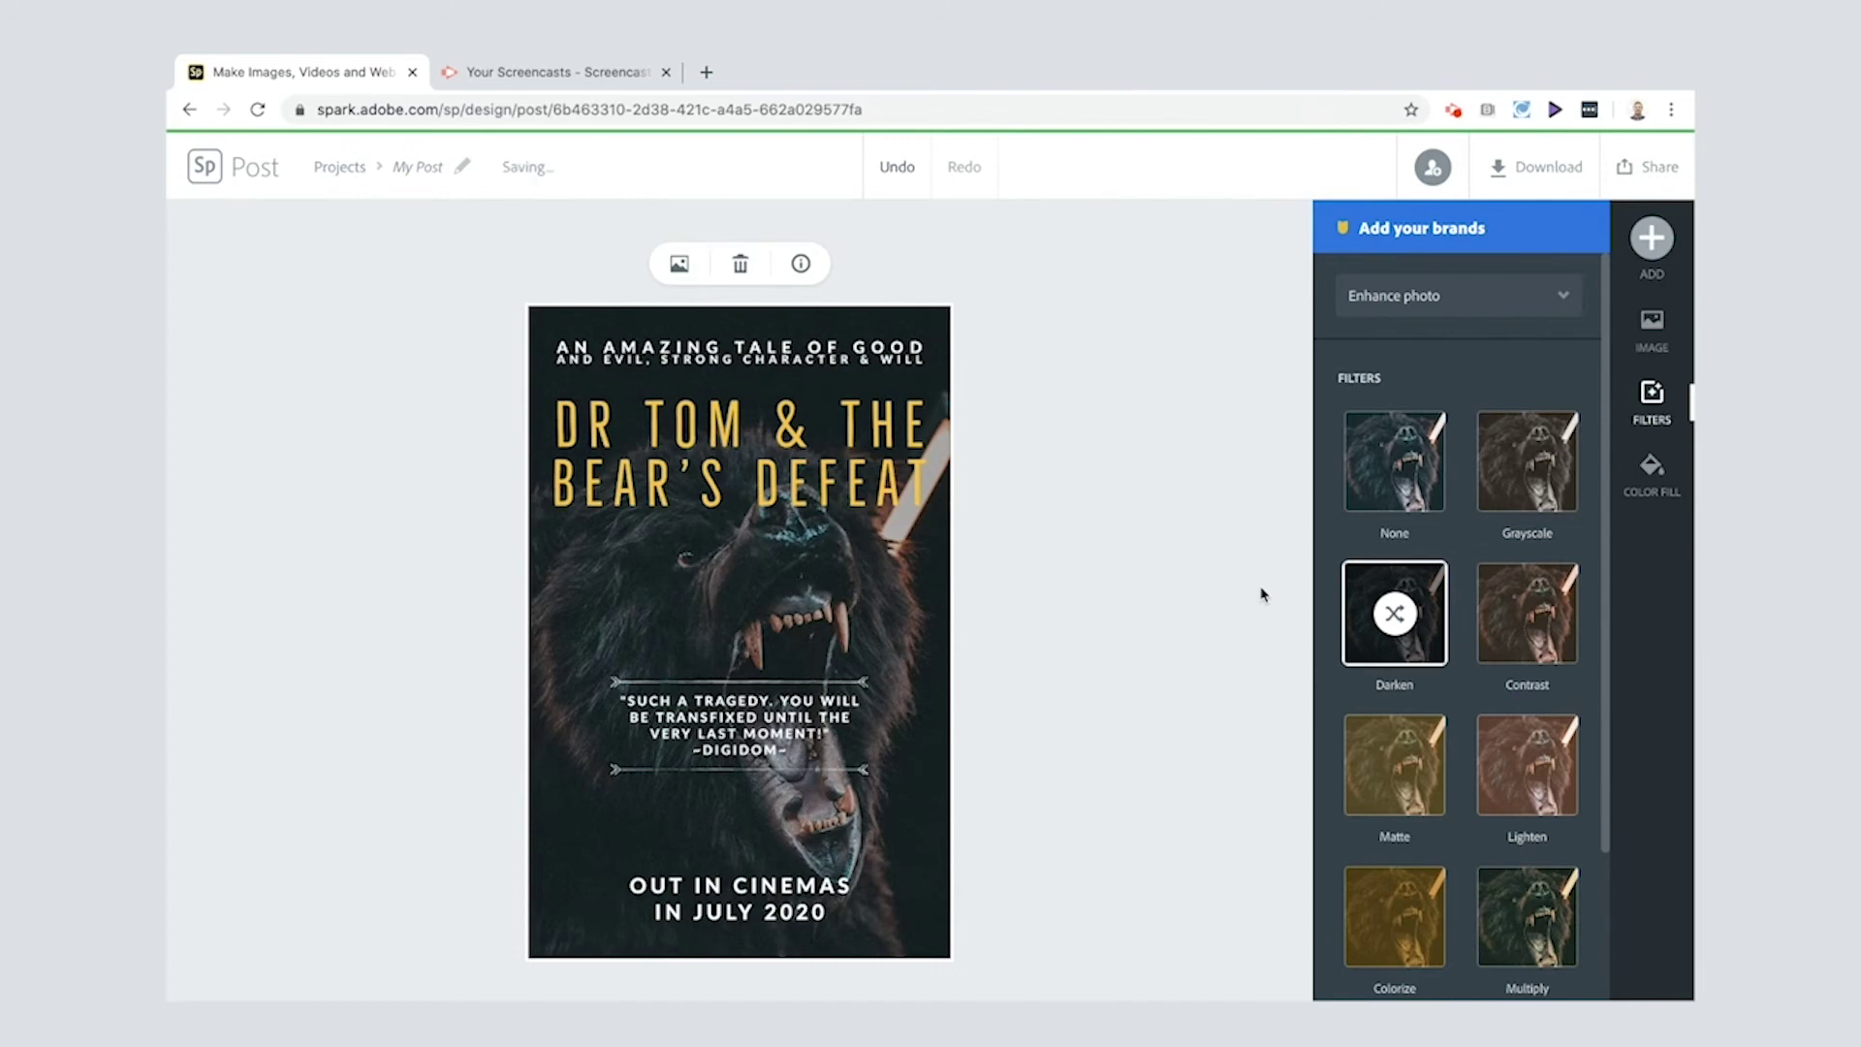
{"action": "left_click", "coordinate": [1180, 573]}
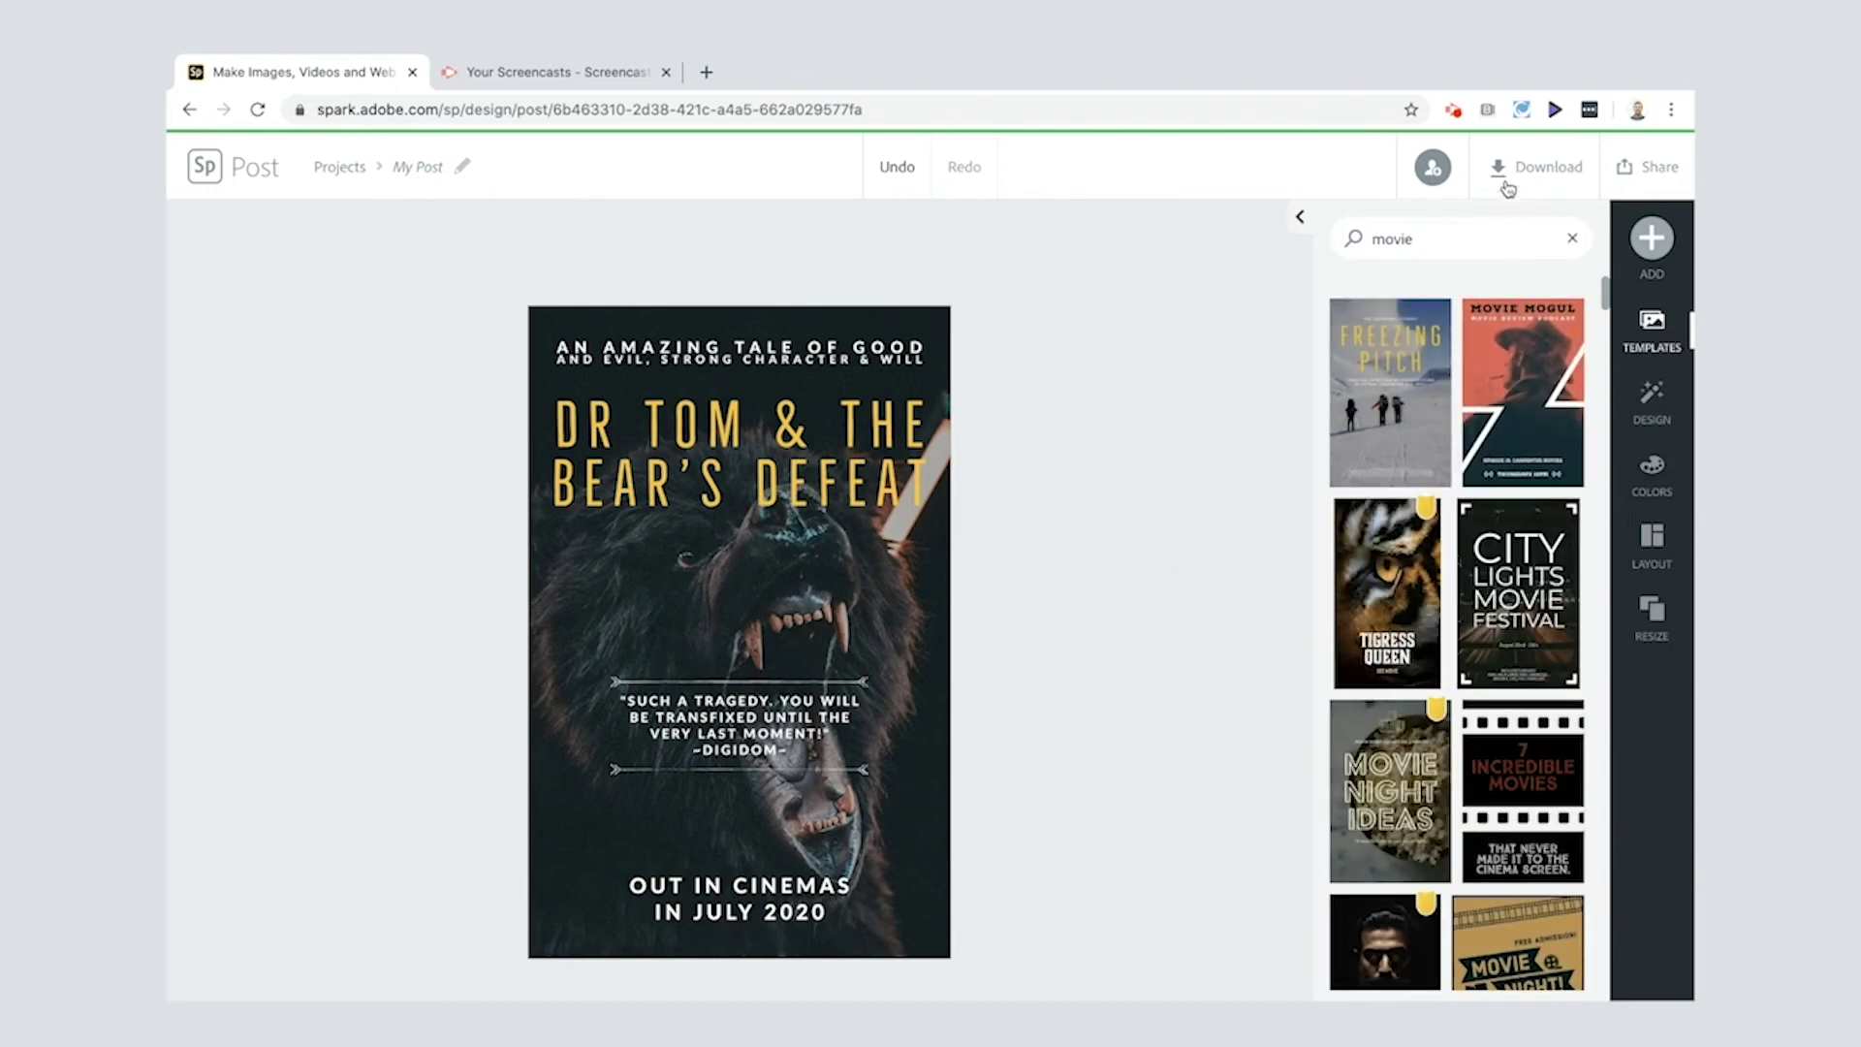
- Download the finished 'DR TOM & THE BEAR'S DEFEAT' poster in PNG format as My Post (12).png
{"action": "left_click", "coordinate": [1514, 172]}
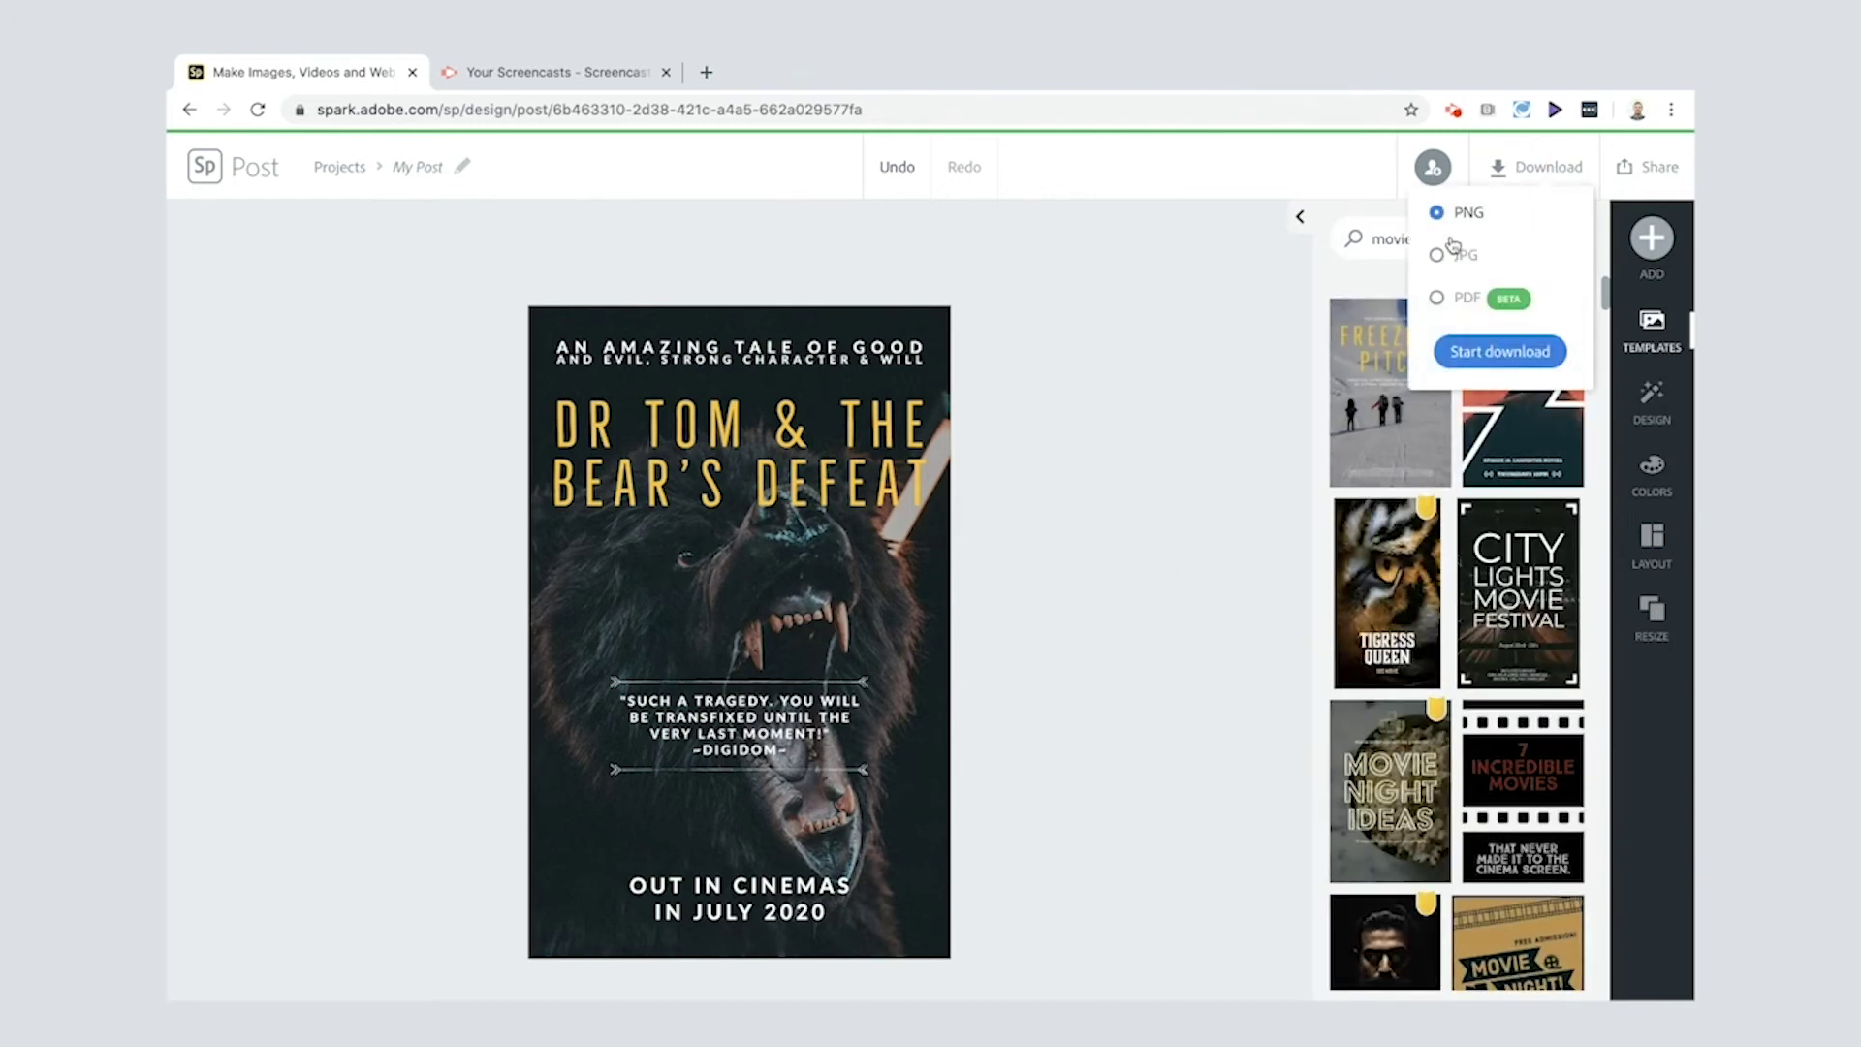
{"action": "left_click", "coordinate": [1464, 365]}
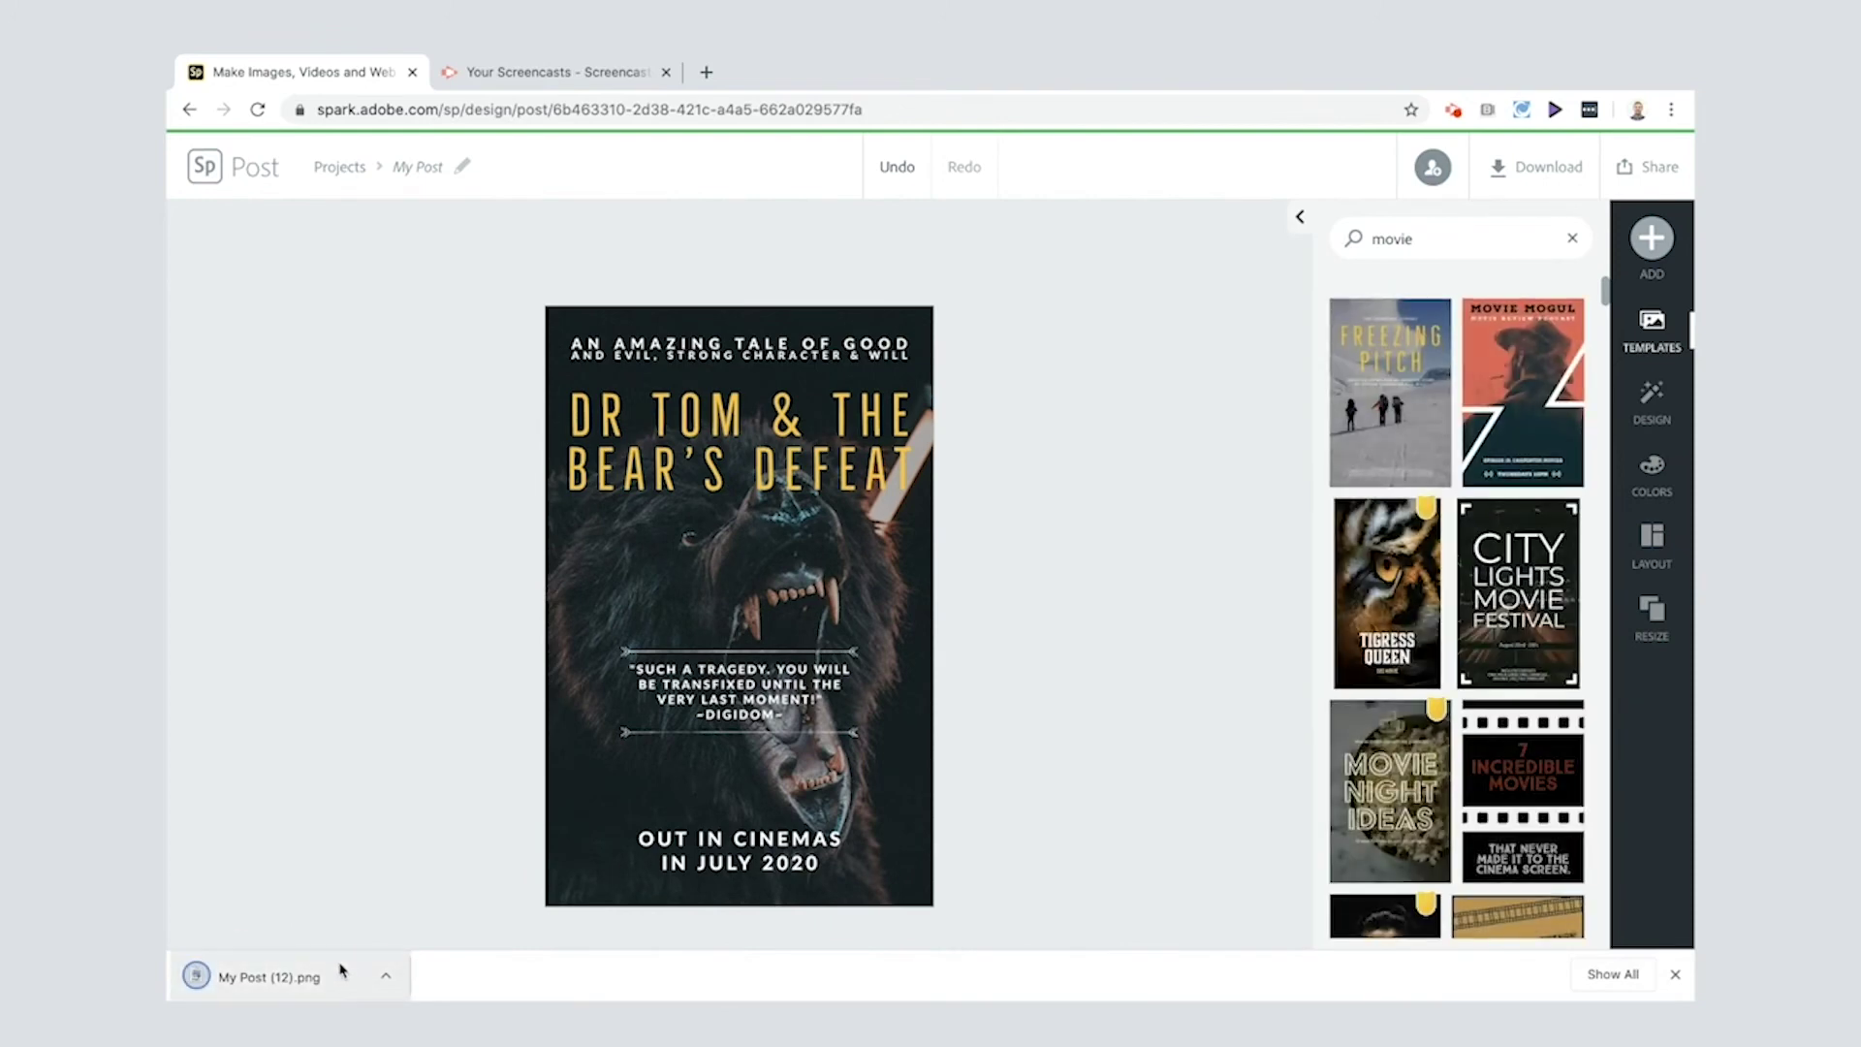
- Publish the poster, generate its public link and copy the URL to the clipboard
{"action": "left_click", "coordinate": [1637, 171]}
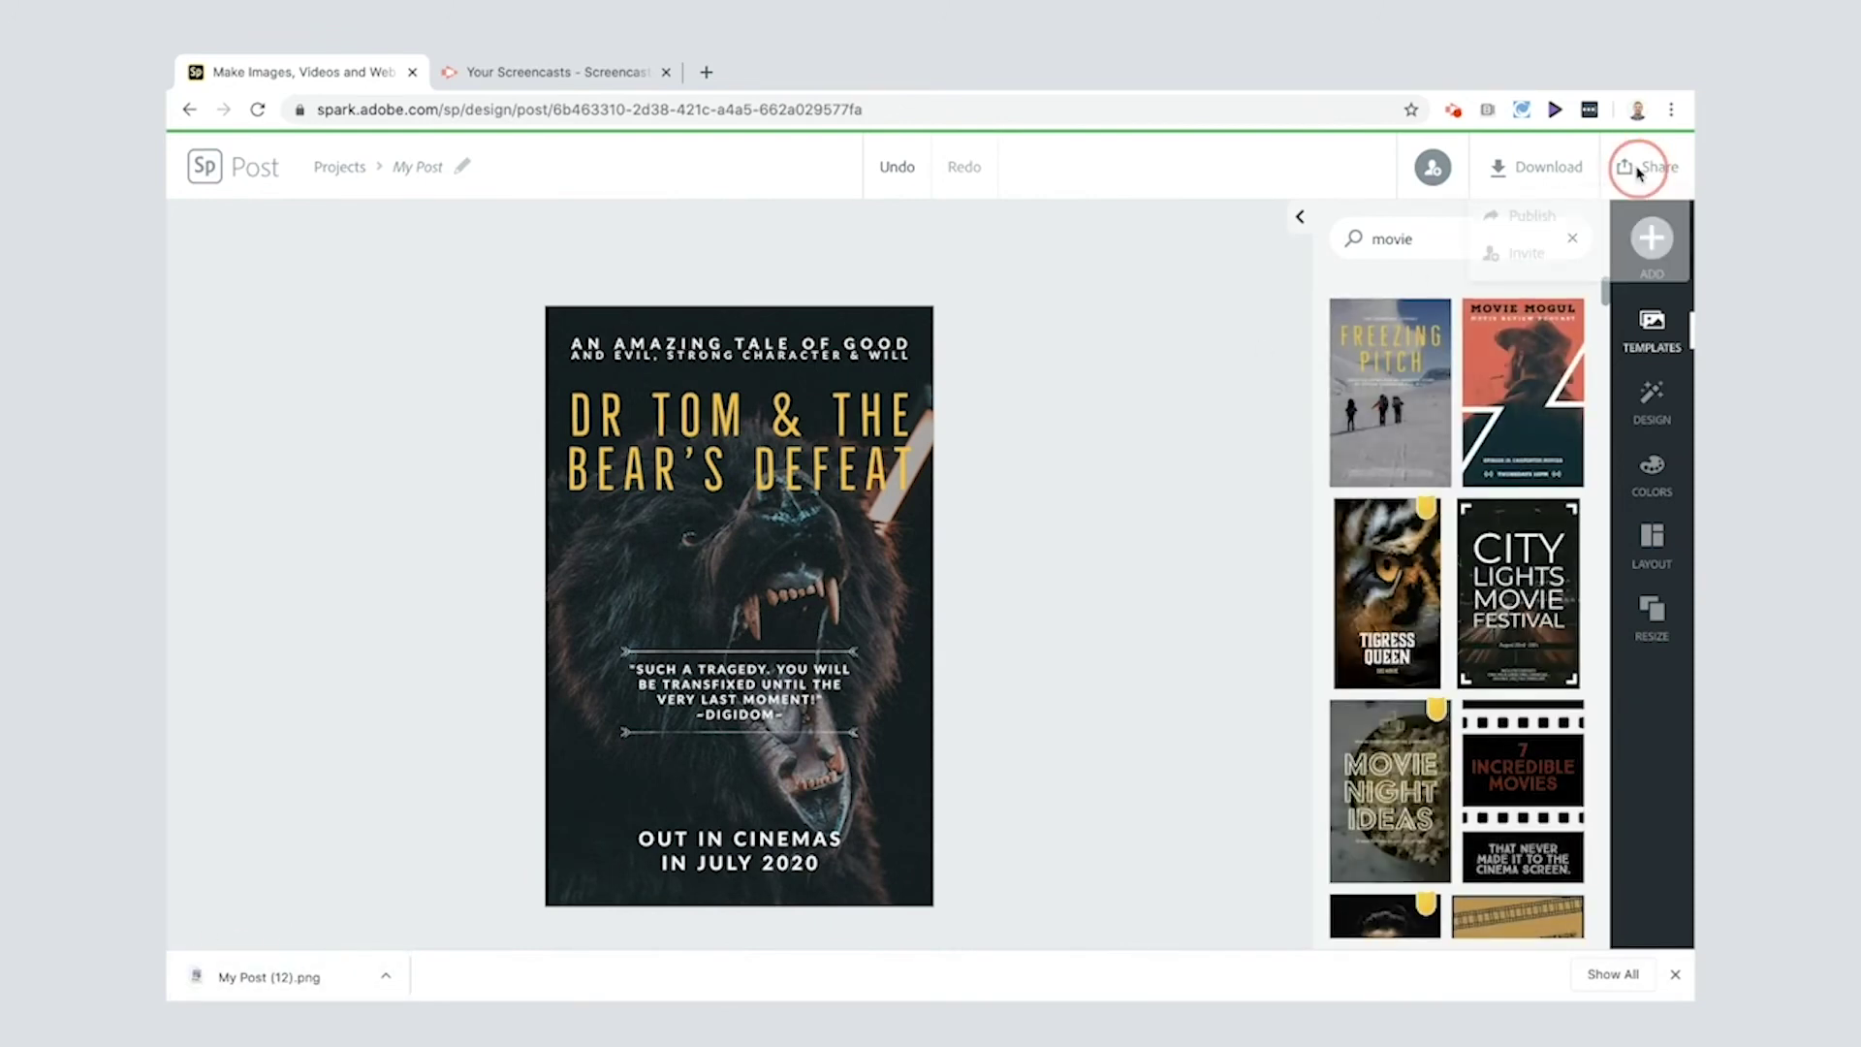
{"action": "left_click", "coordinate": [1511, 217]}
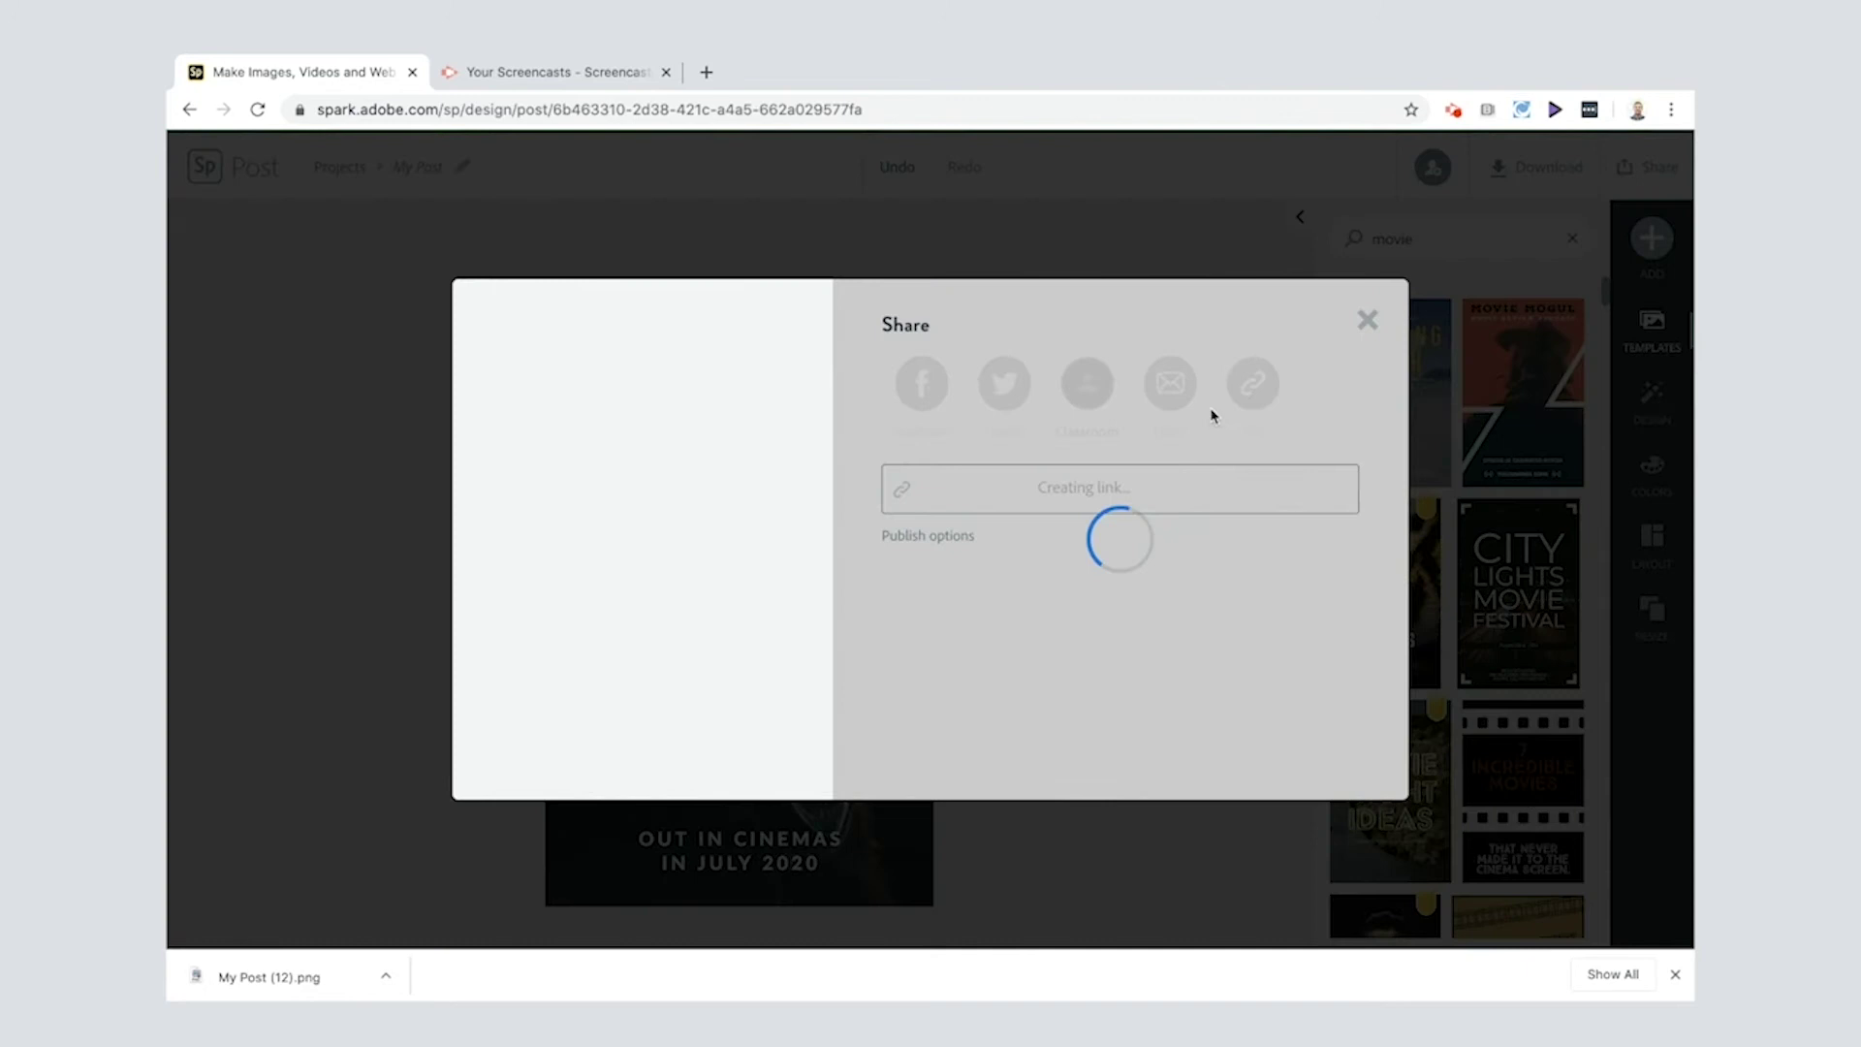
{"action": "left_click", "coordinate": [1250, 393]}
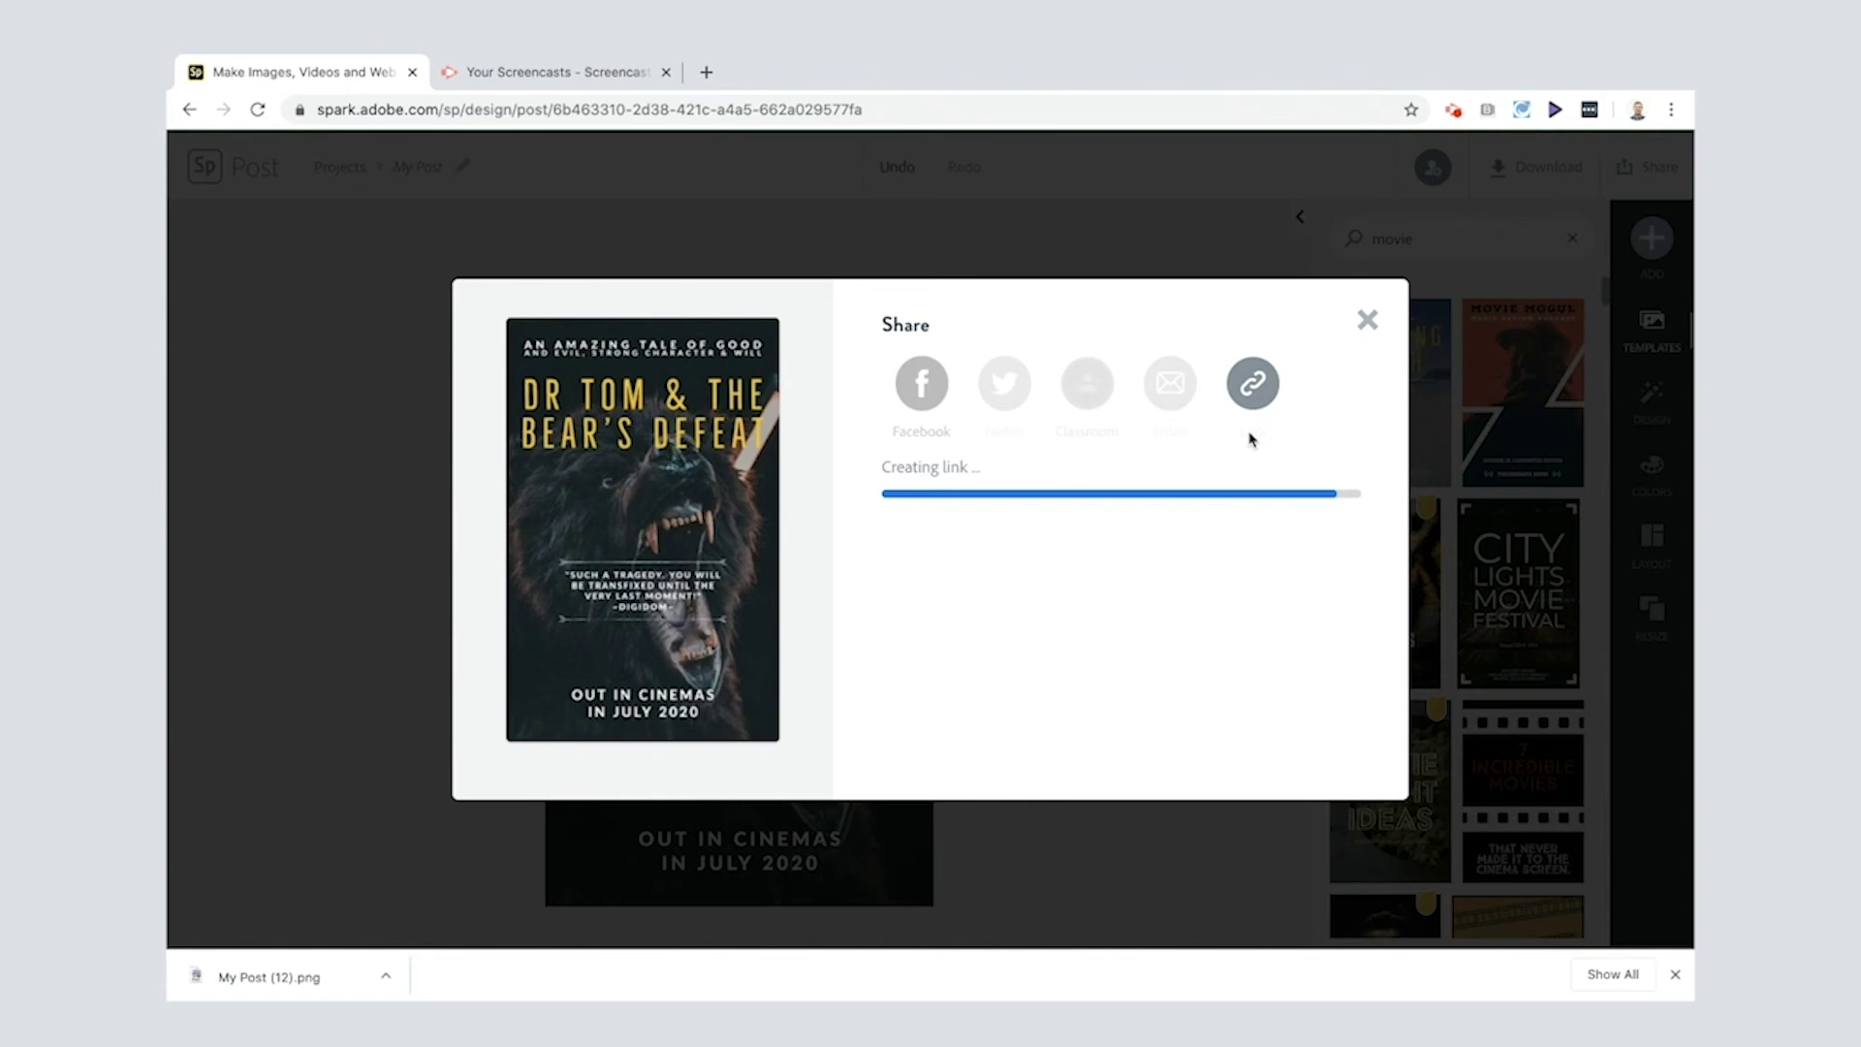
{"action": "left_click", "coordinate": [1324, 492]}
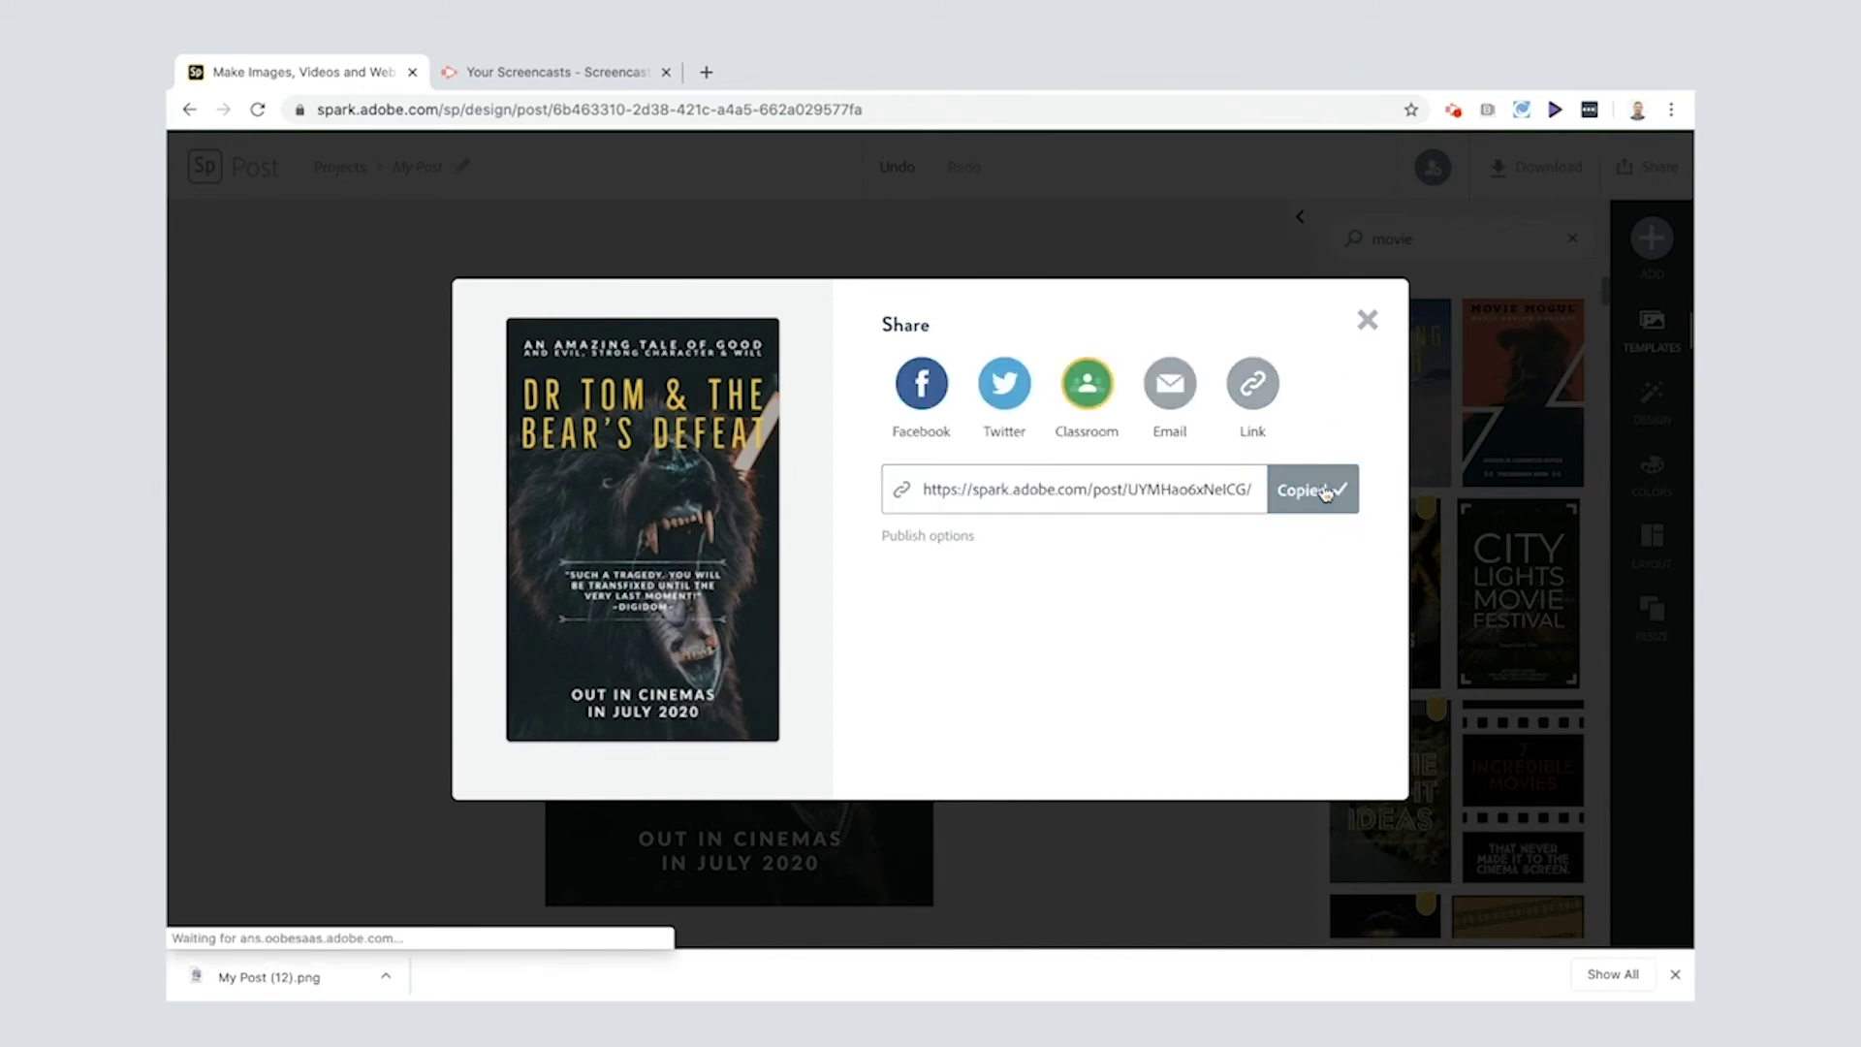